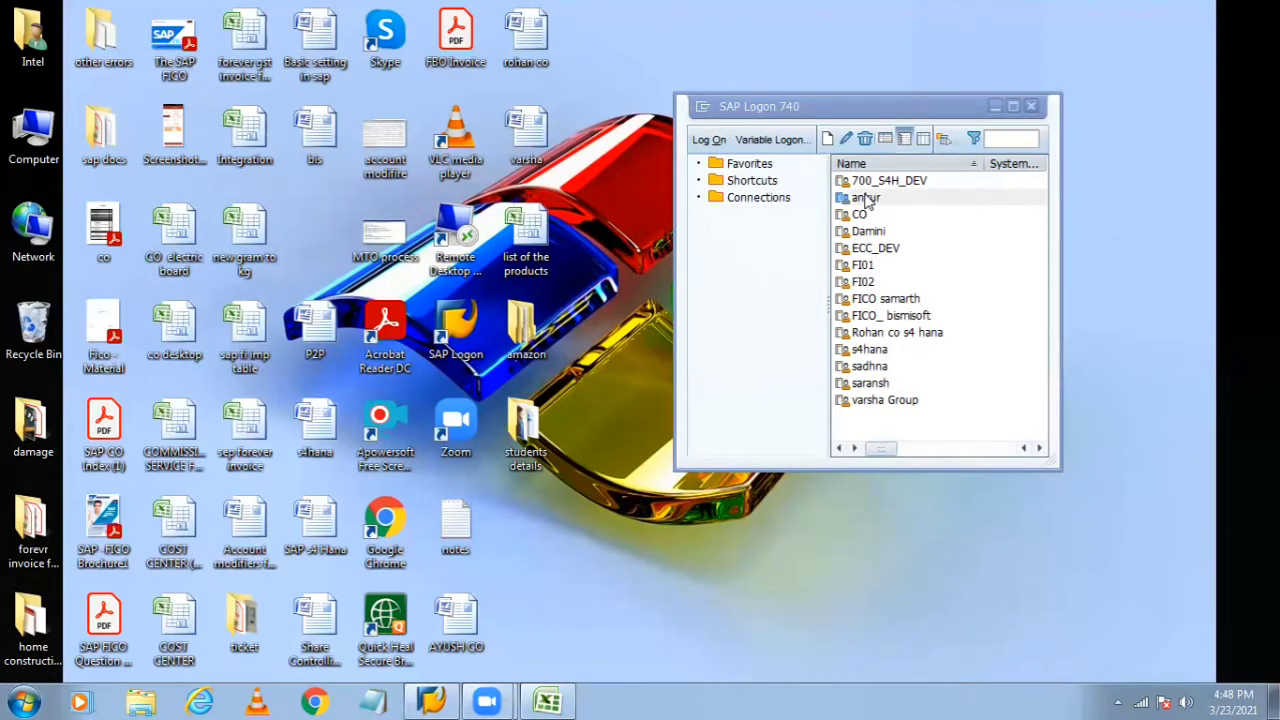
Switch to the Excel workbook and review the TATA MOTORS PVT LTD heading and company setup task list.
{"action": "left_click", "coordinate": [551, 700]}
{"action": "left_click", "coordinate": [726, 319]}
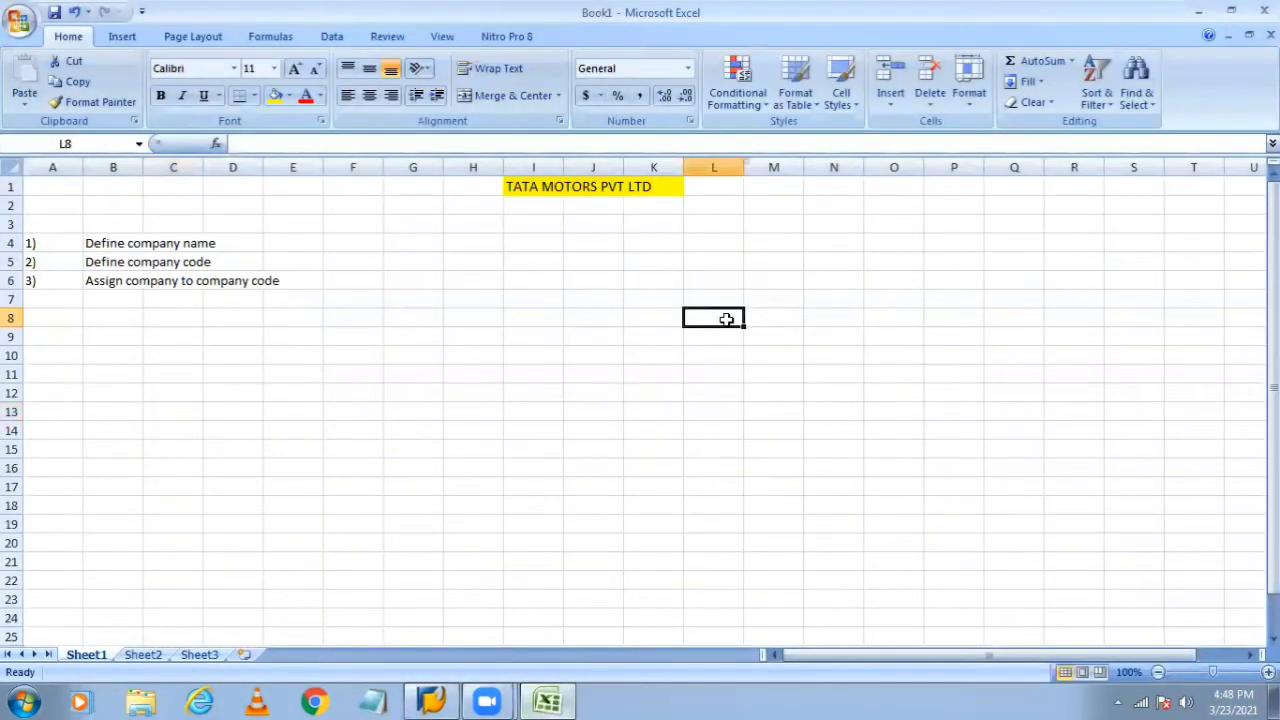
{"action": "left_click", "coordinate": [603, 293]}
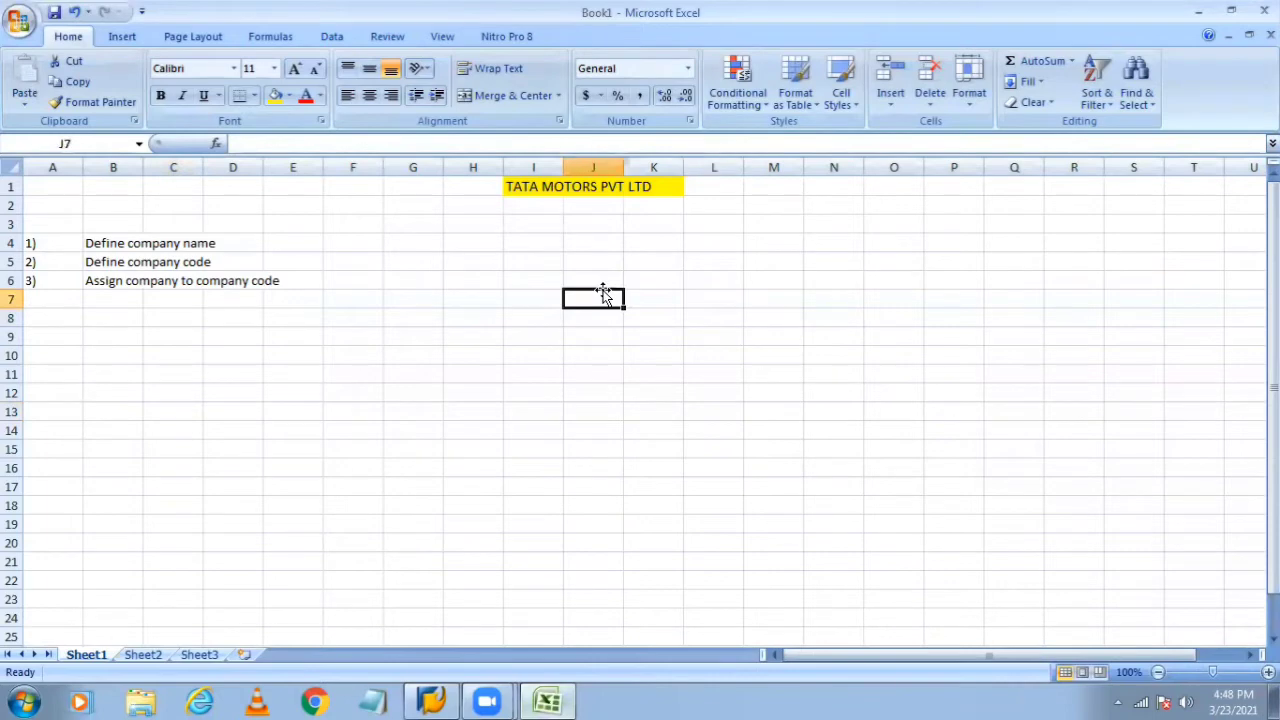
{"action": "left_click", "coordinate": [653, 262]}
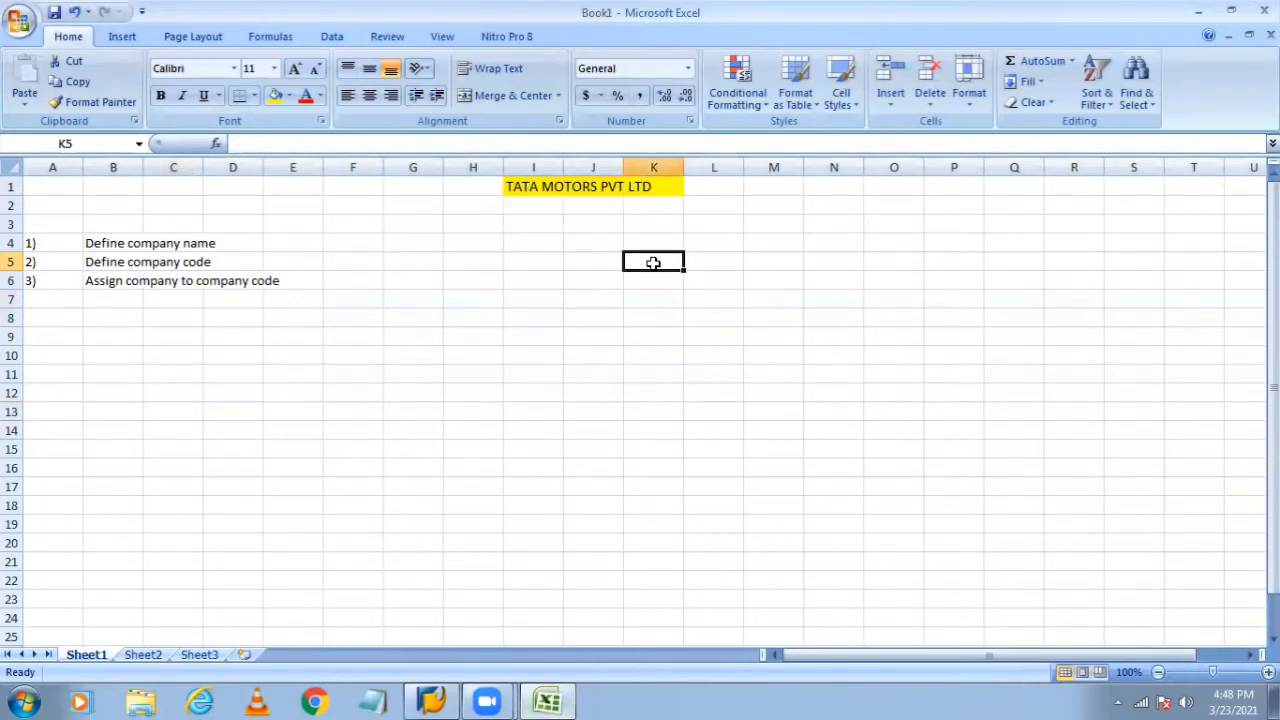
{"action": "left_click", "coordinate": [530, 204]}
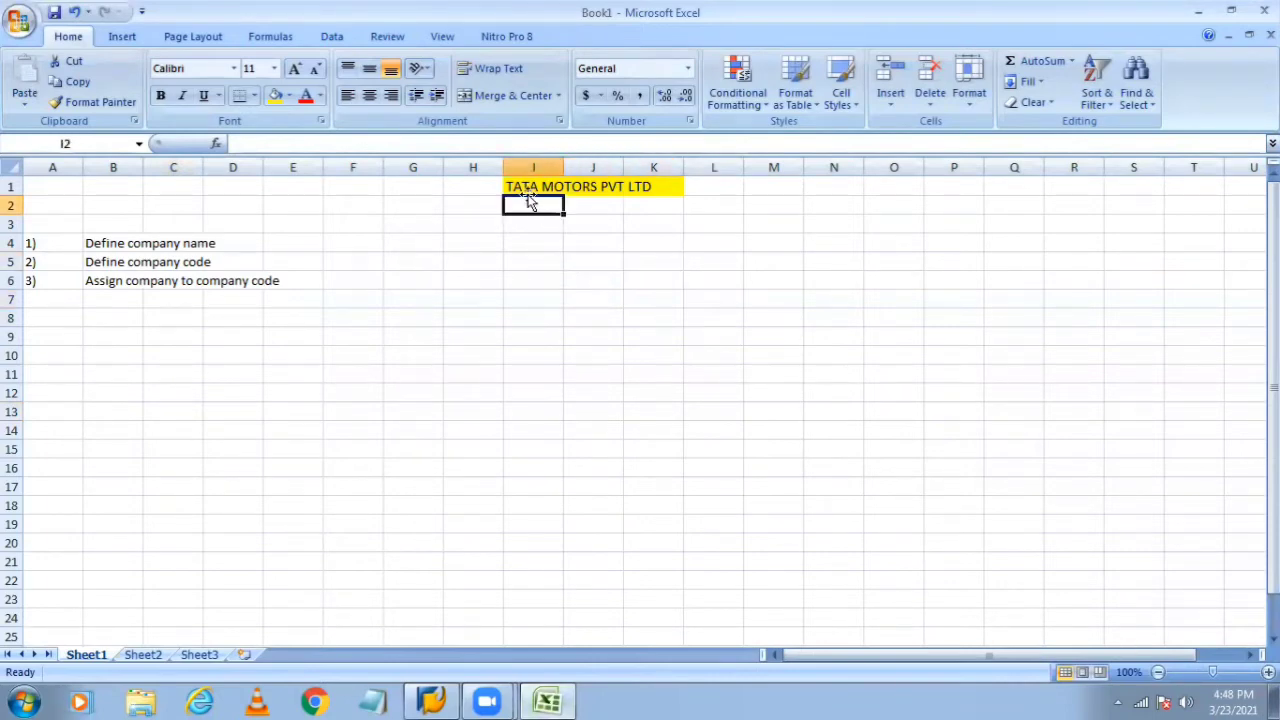
{"action": "left_click", "coordinate": [527, 190]}
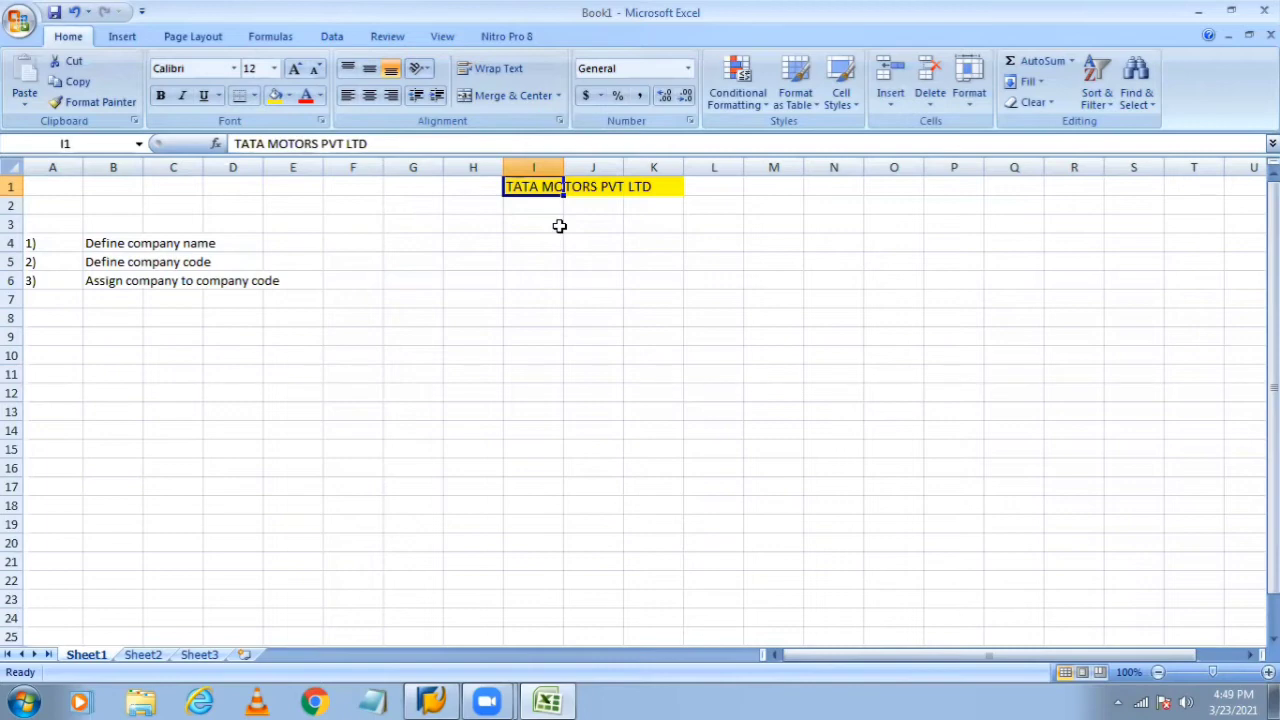
{"action": "key", "text": "alt+Tab"}
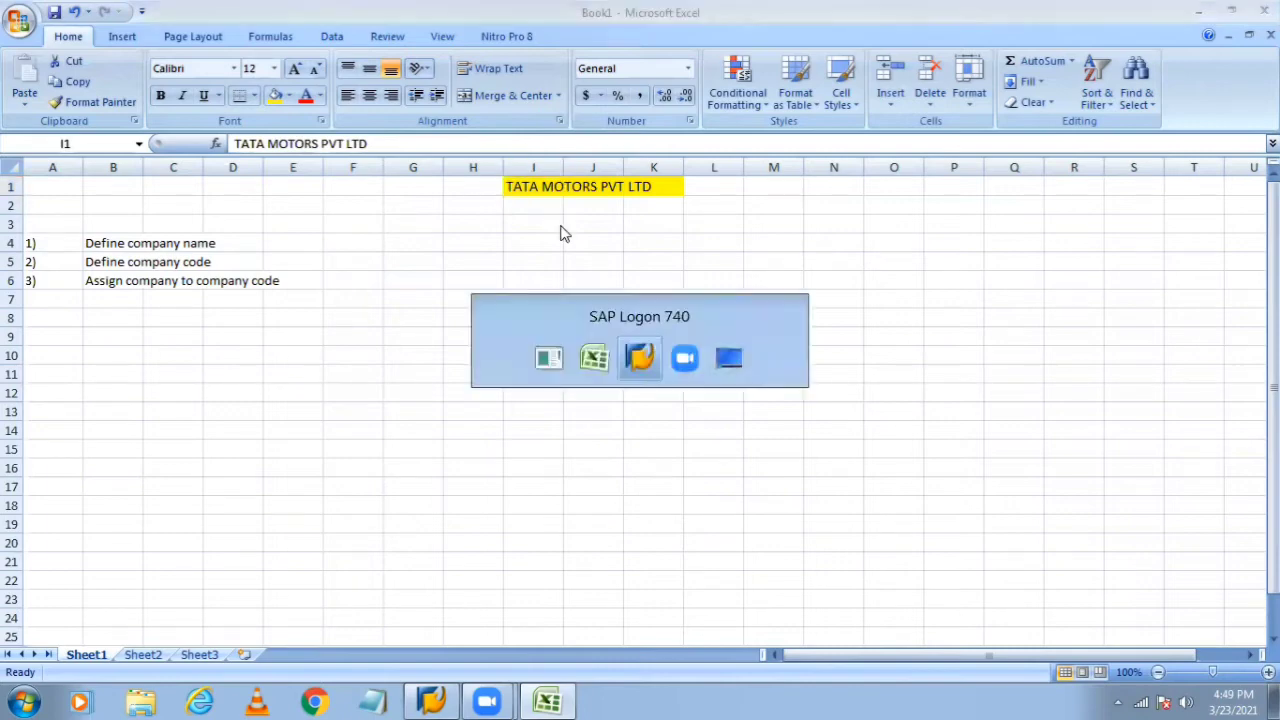
{"action": "key", "text": "alt+Tab"}
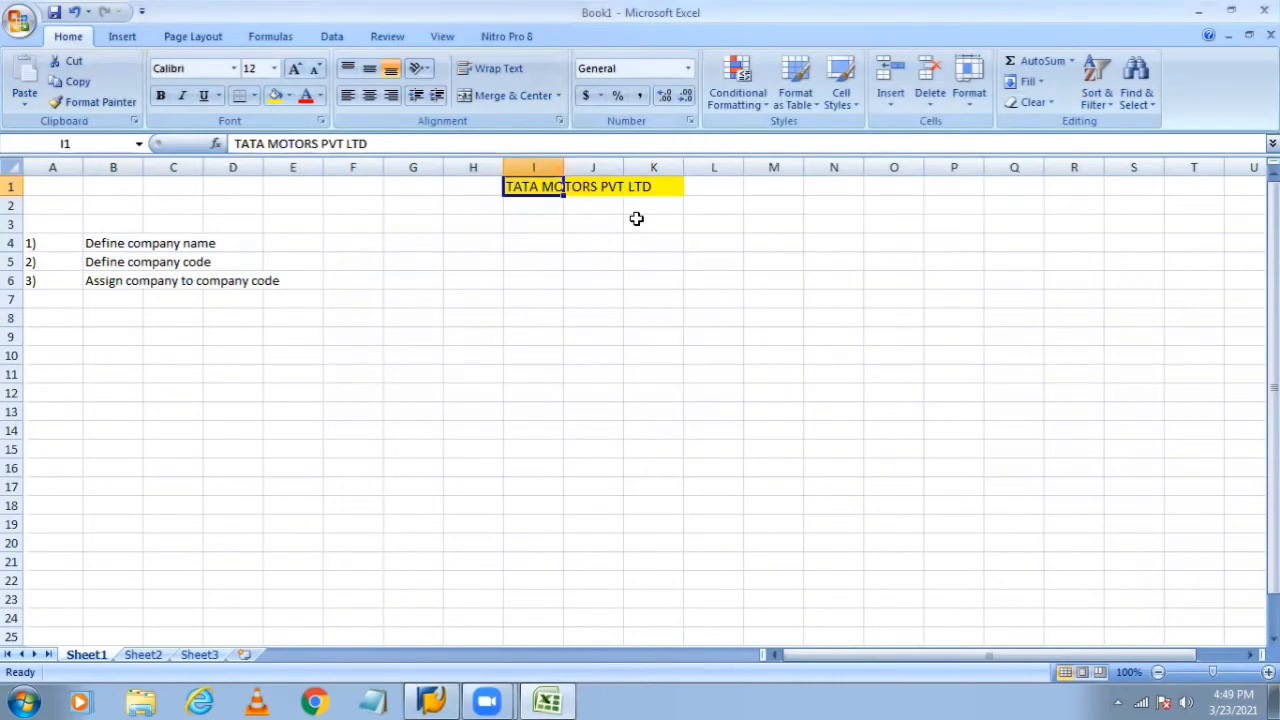
Switch to SAP Logon, open the second listed connection, and log on to client 800 with the user ID and account password.
{"action": "left_click", "coordinate": [1199, 11]}
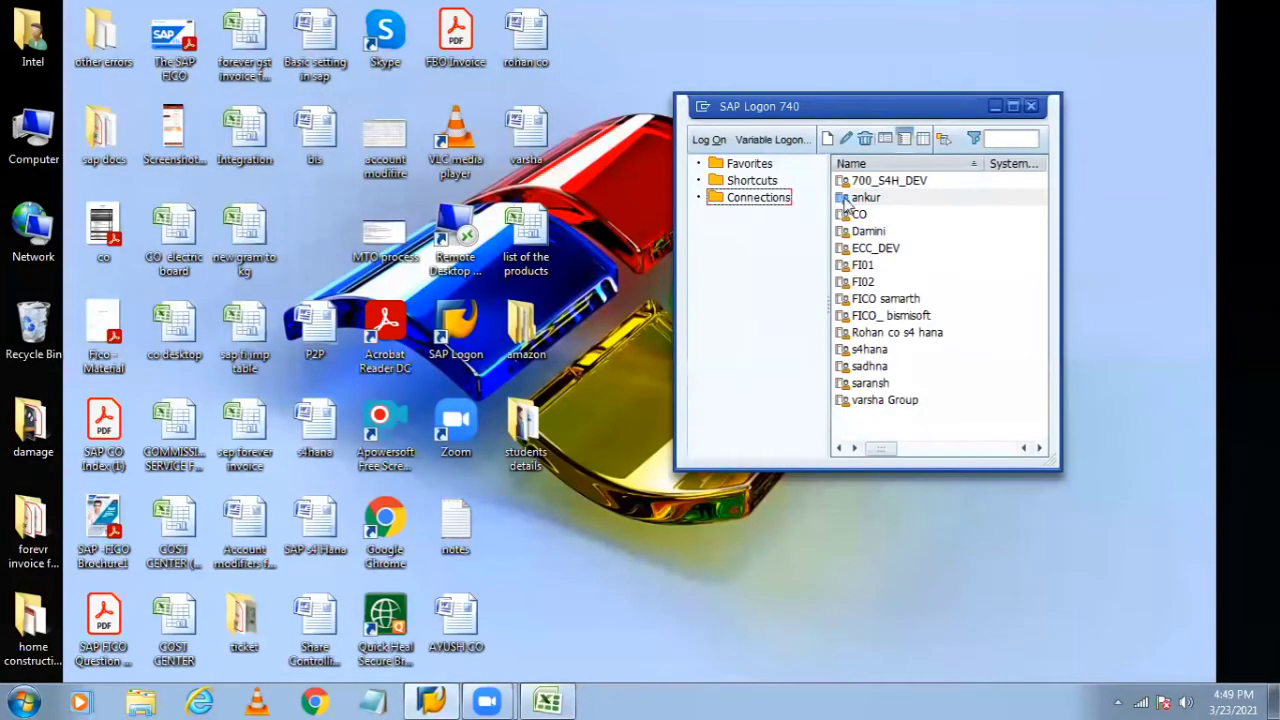
{"action": "left_click", "coordinate": [847, 199]}
{"action": "double_click", "coordinate": [847, 199]}
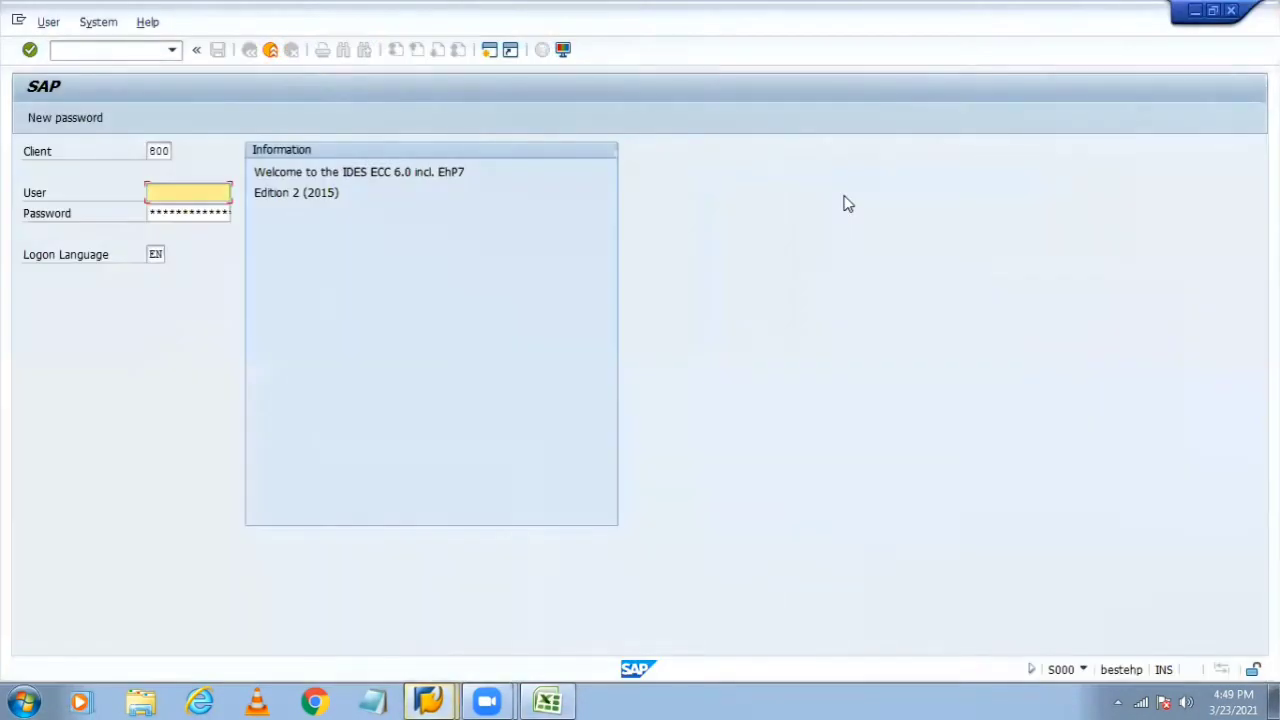
{"action": "left_click", "coordinate": [155, 192]}
{"action": "left_click", "coordinate": [190, 212]}
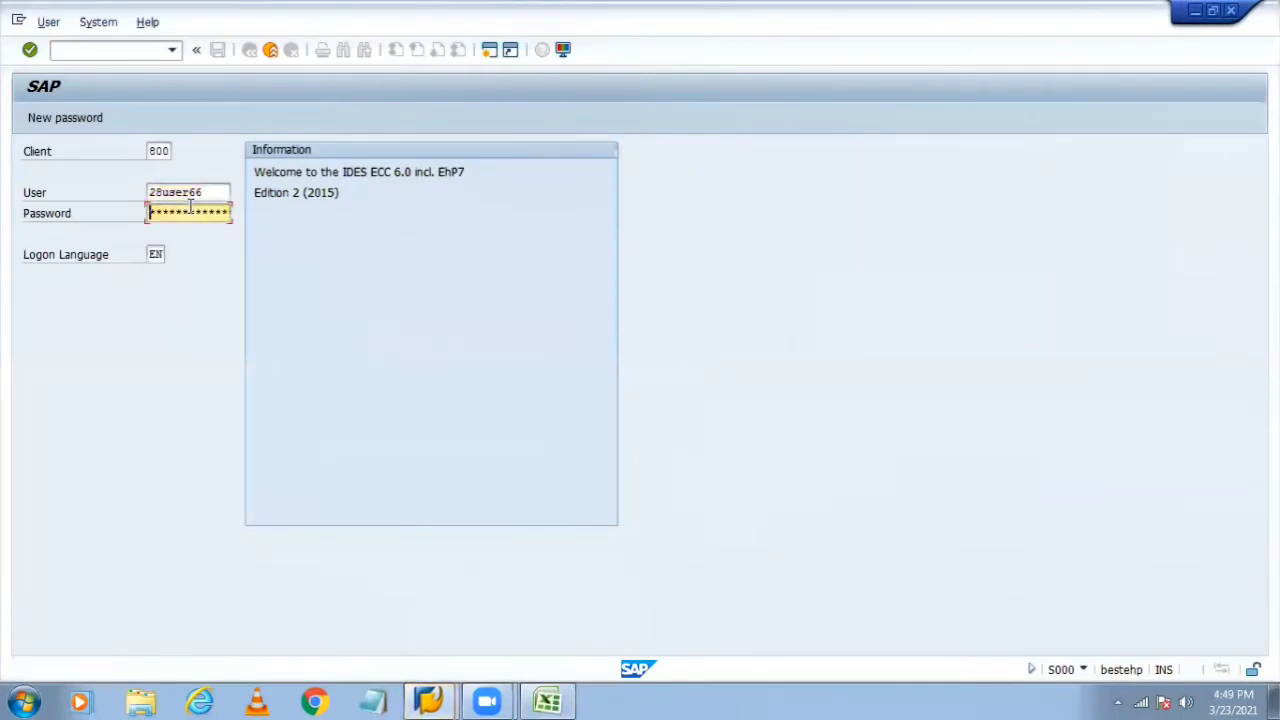
{"action": "type", "text": "*****"}
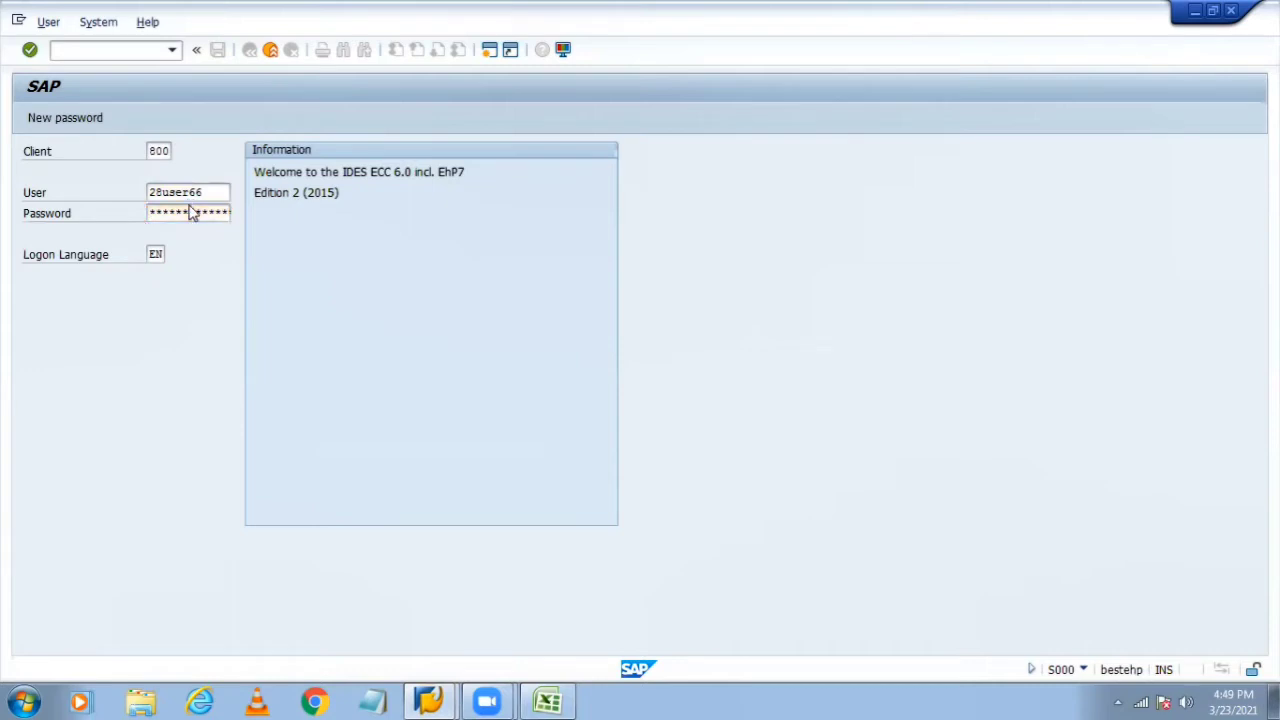
{"action": "key", "text": "Return"}
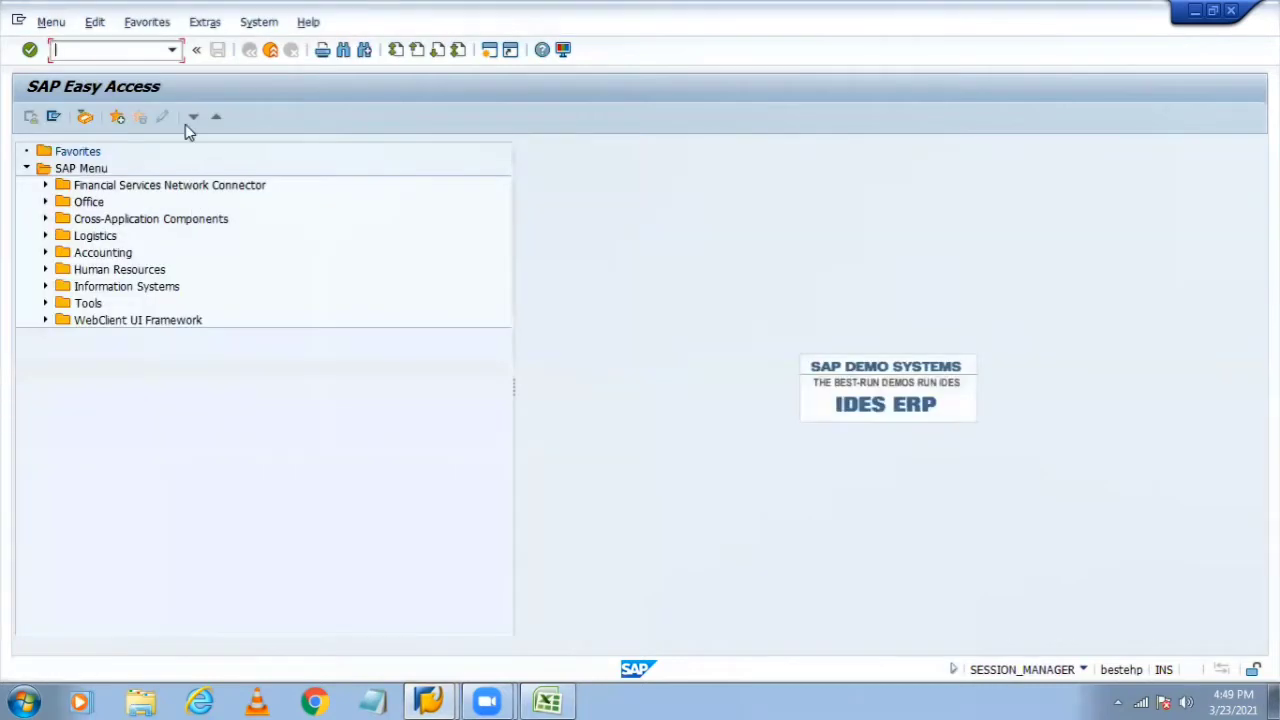
Switch to Excel, widen column B to fit the task descriptions, and select the Define company name task.
{"action": "left_click", "coordinate": [548, 700]}
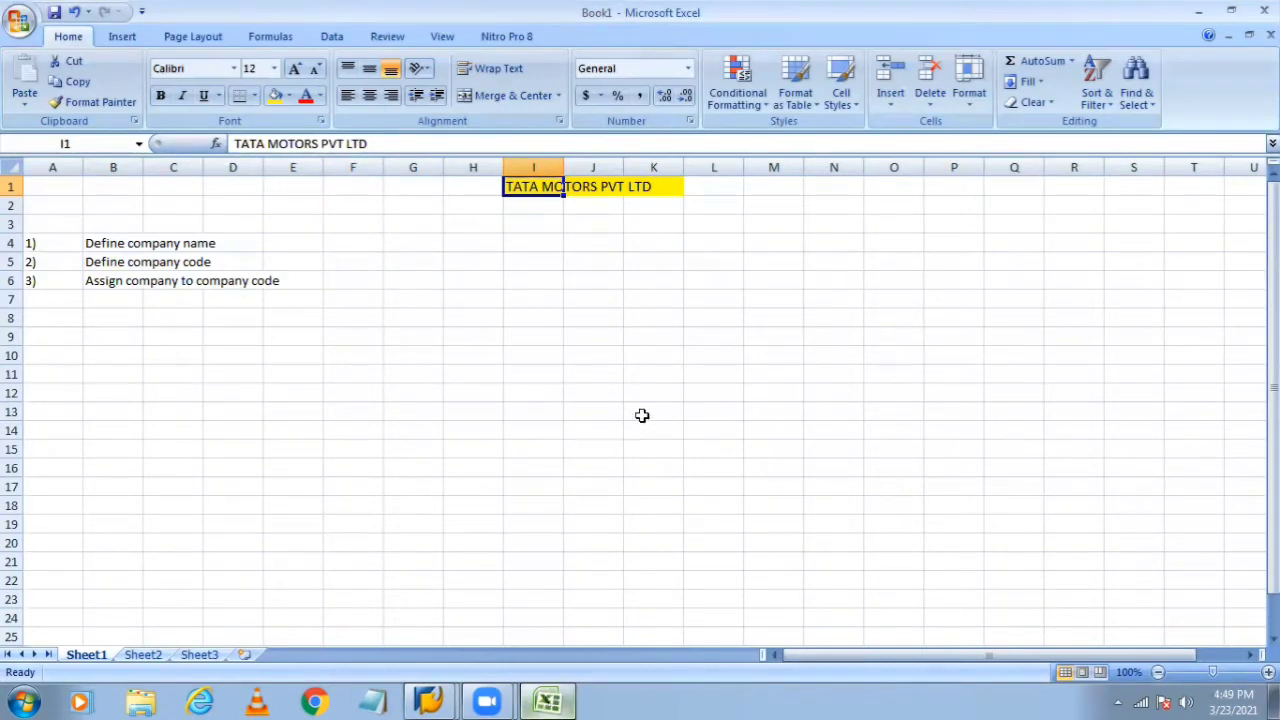
{"action": "left_click", "coordinate": [580, 372]}
{"action": "left_click", "coordinate": [219, 241]}
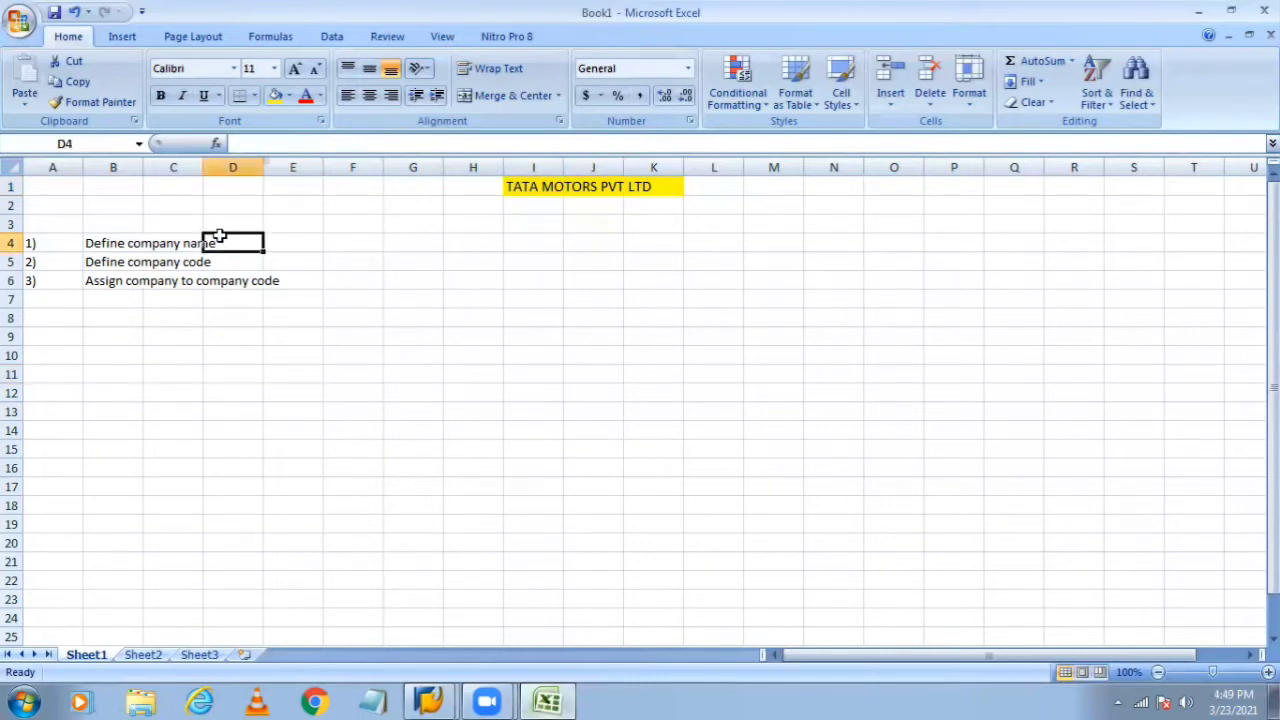
{"action": "left_click", "coordinate": [124, 229]}
{"action": "left_click", "coordinate": [118, 244]}
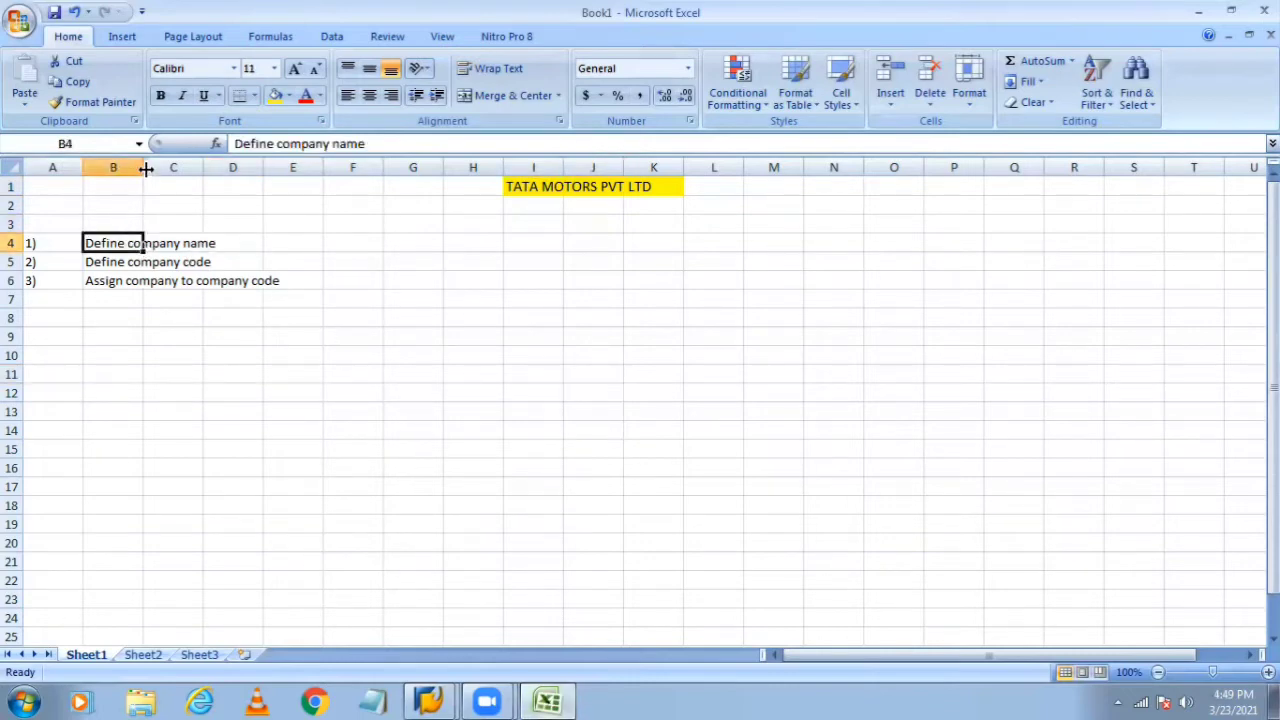
{"action": "left_click_drag", "start_coordinate": [143, 166], "coordinate": [286, 167]}
{"action": "left_click", "coordinate": [305, 315]}
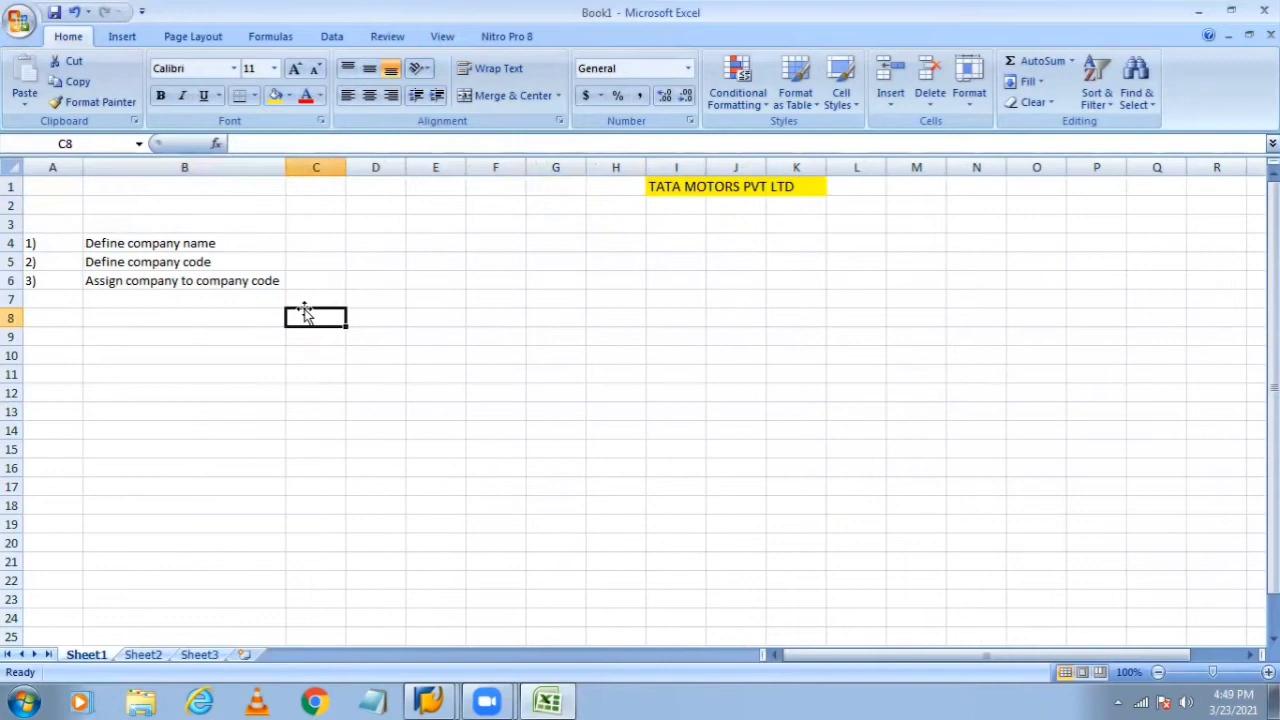
{"action": "left_click", "coordinate": [207, 243]}
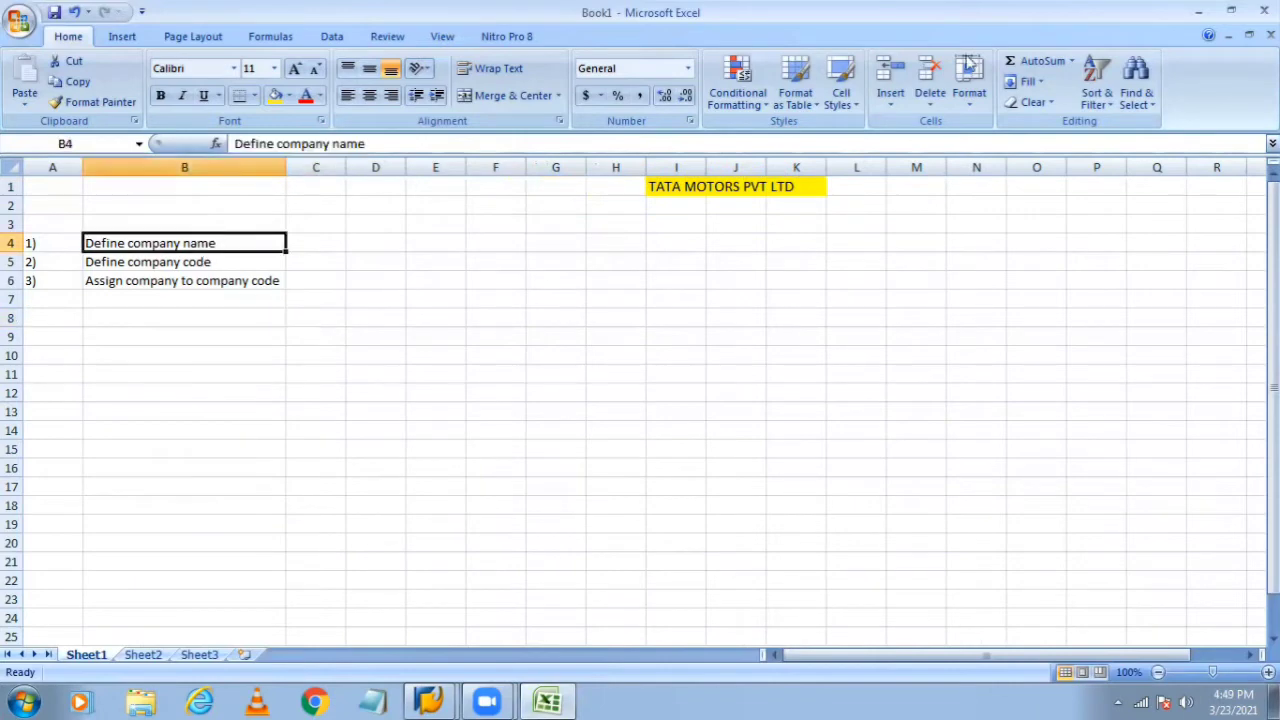
Switch back to SAP, run transaction spro and open the SAP Reference IMG, checking the network connection while it loads.
{"action": "left_click", "coordinate": [1192, 12]}
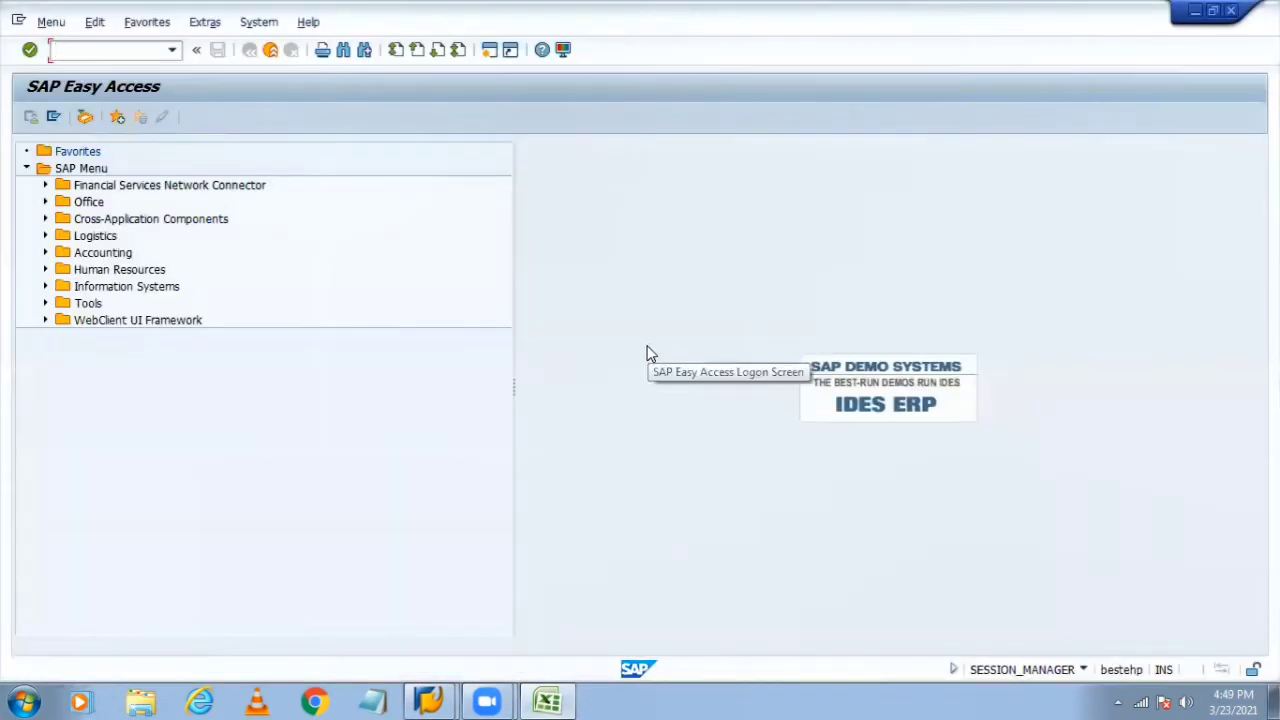
{"action": "left_click", "coordinate": [55, 50]}
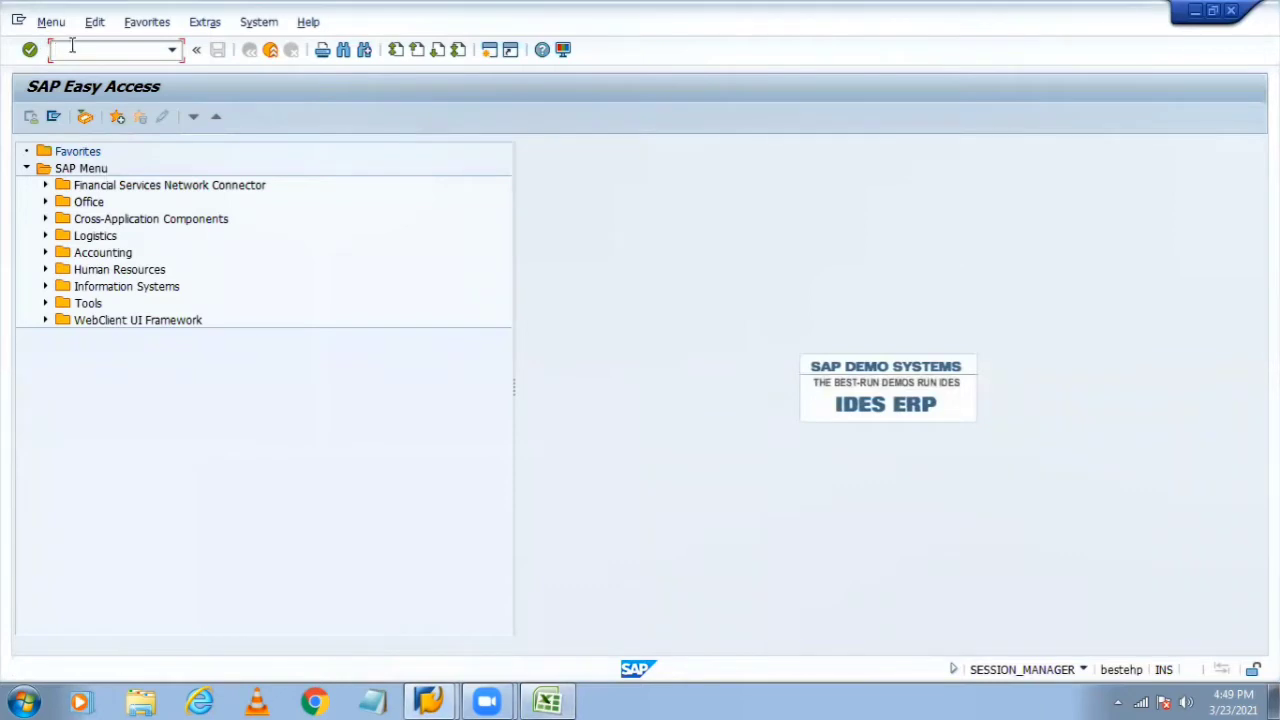
{"action": "type", "text": "spro"}
{"action": "key", "text": "Return"}
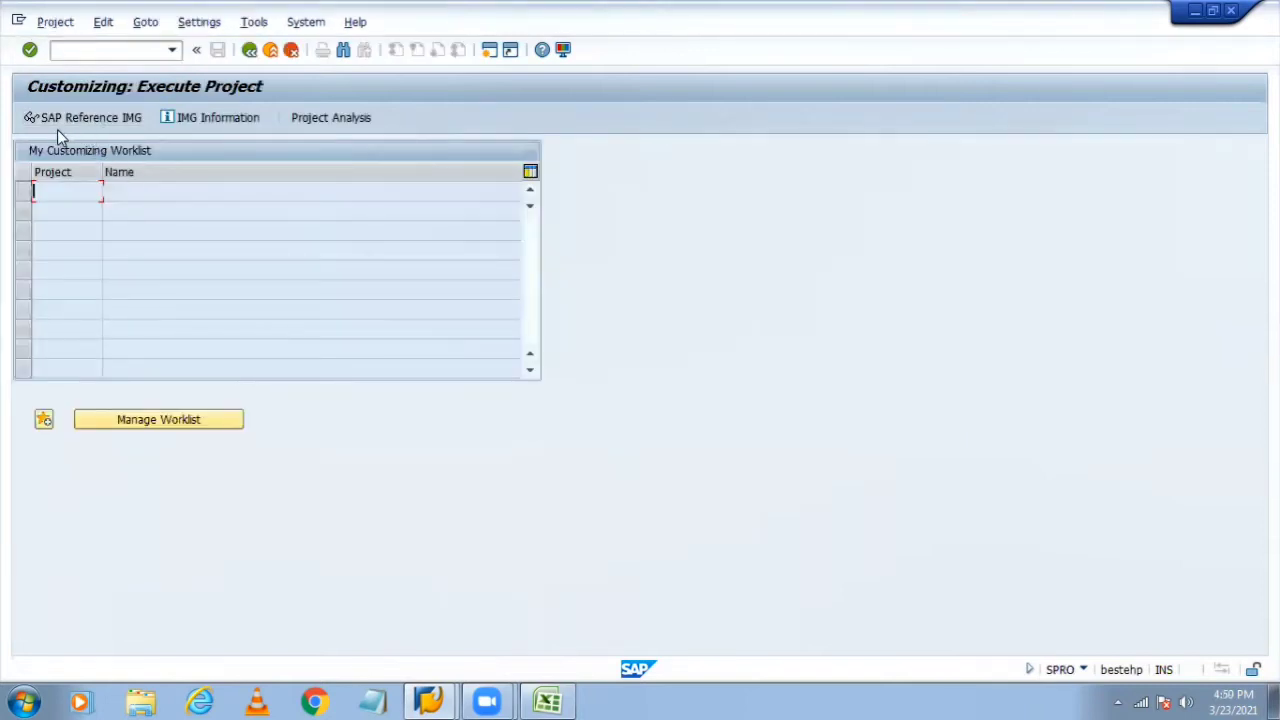
{"action": "left_click", "coordinate": [72, 126]}
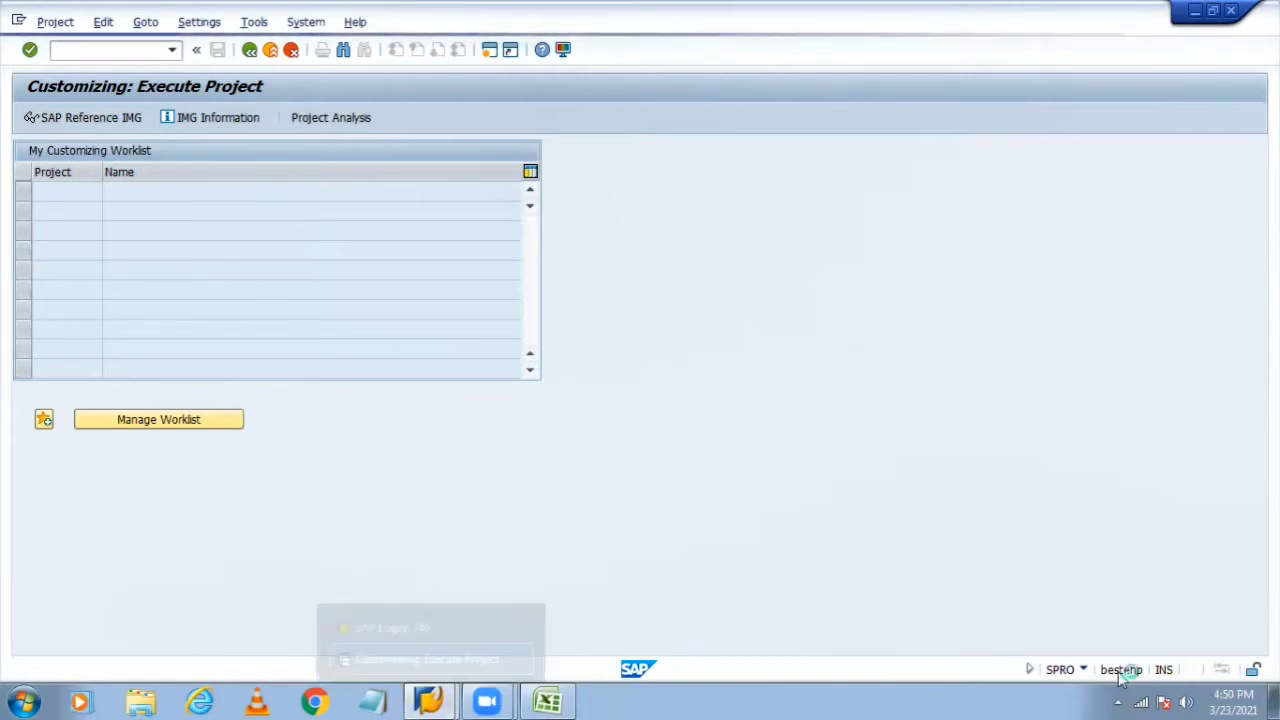
{"action": "left_click", "coordinate": [1140, 700]}
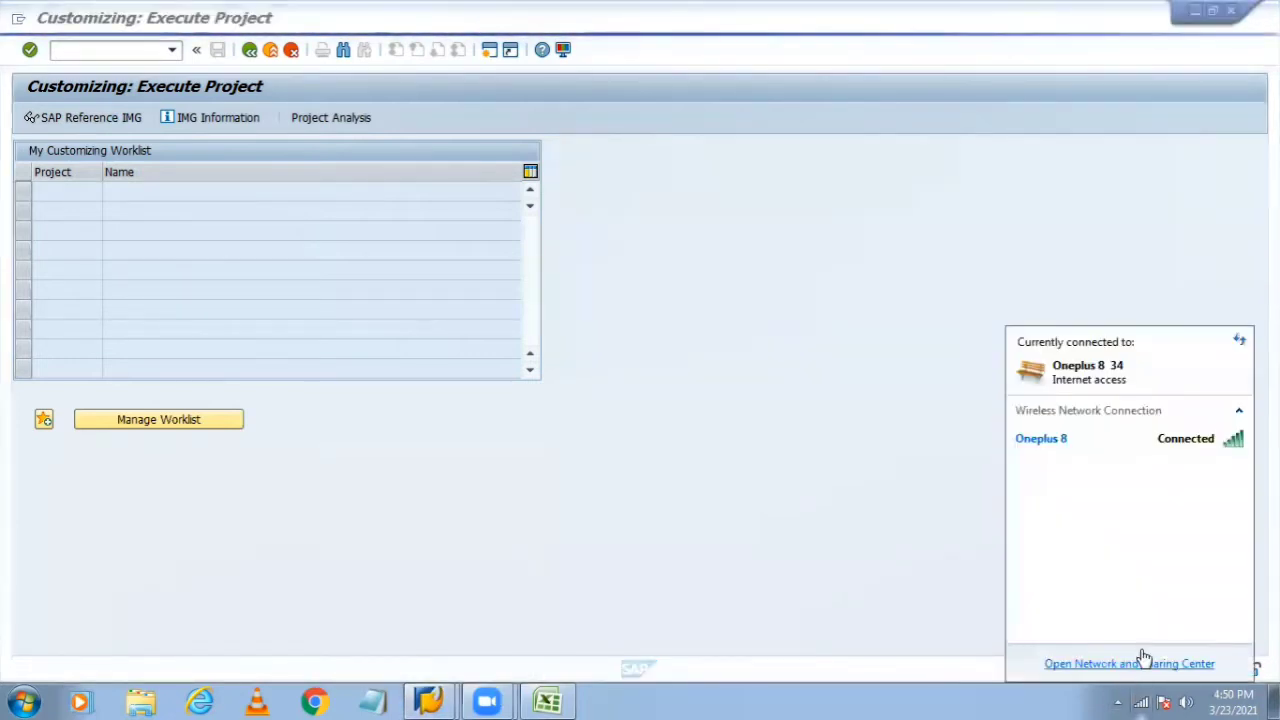
{"action": "left_click", "coordinate": [970, 474]}
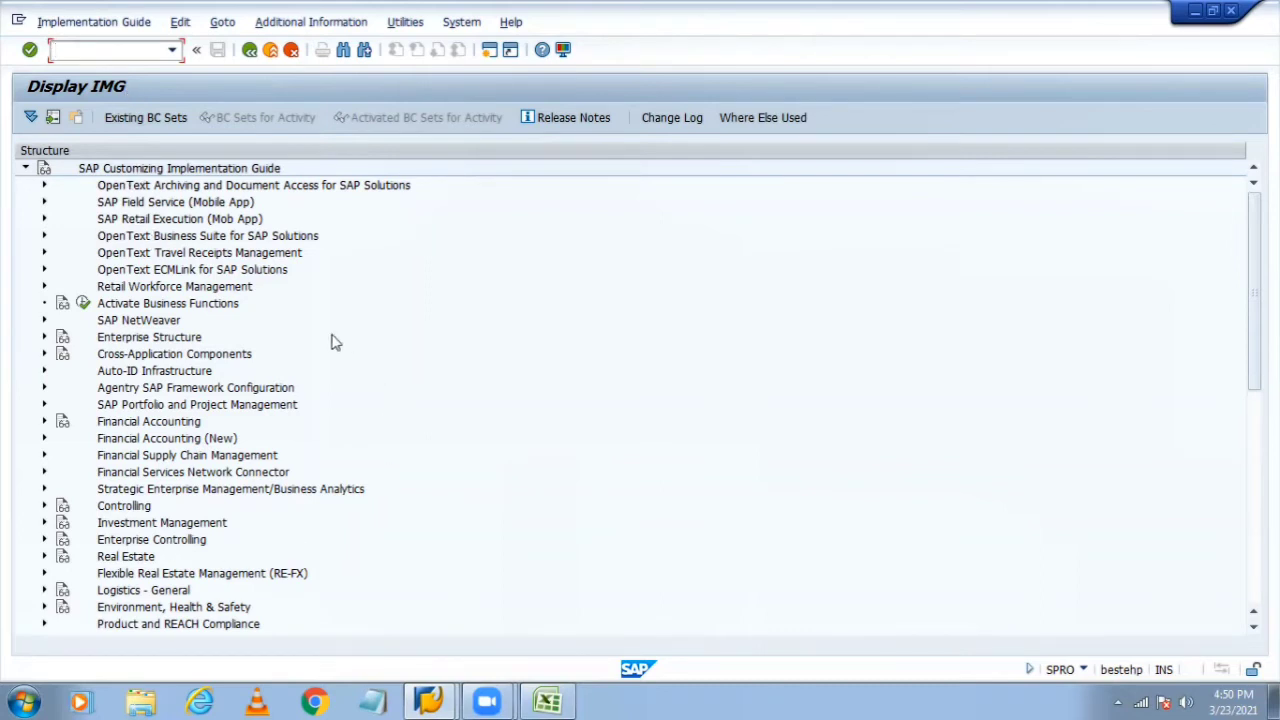
Expand Enterprise Structure in the implementation guide, consulting the task list in Excel.
{"action": "left_click", "coordinate": [126, 339]}
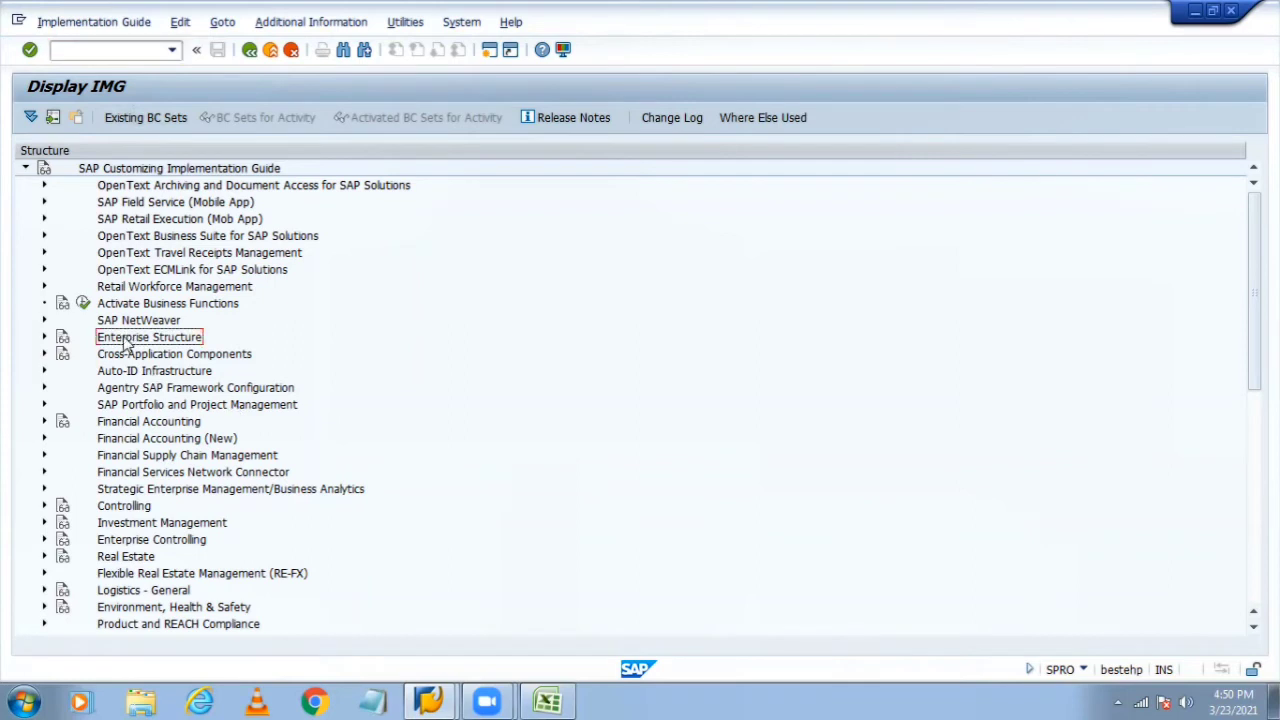
{"action": "left_click", "coordinate": [548, 700]}
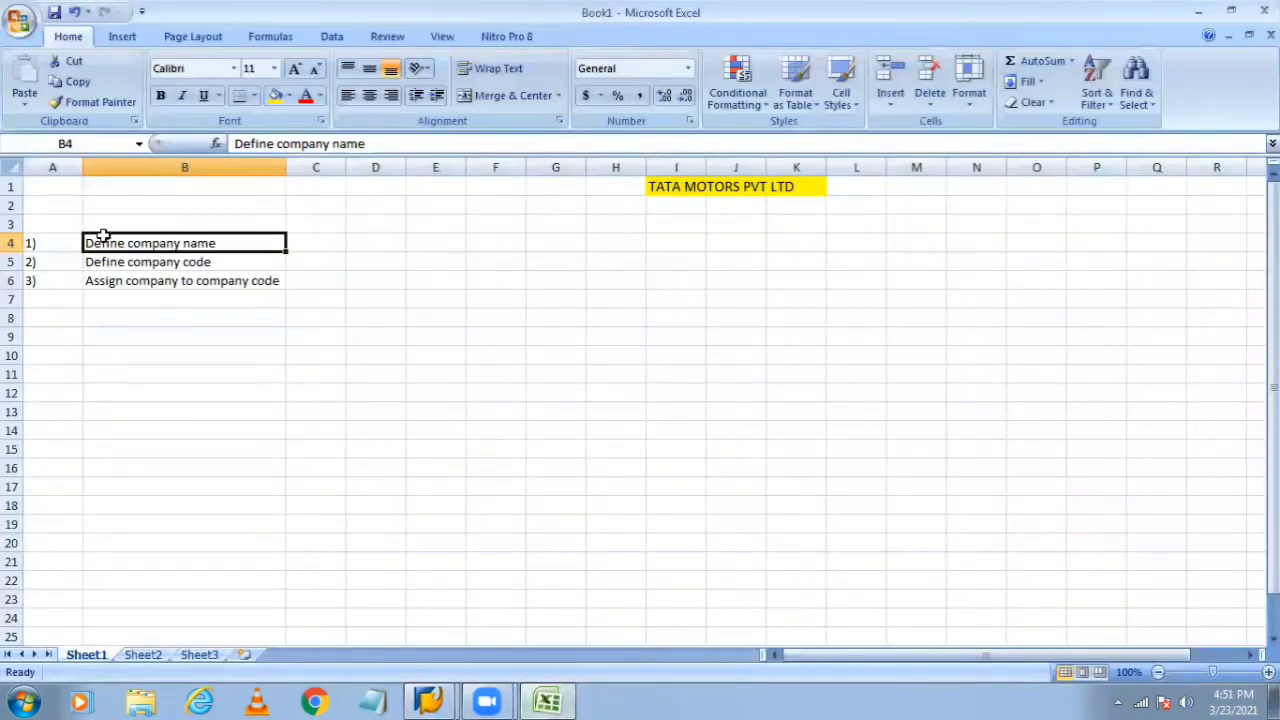
{"action": "left_click", "coordinate": [548, 700]}
{"action": "left_click", "coordinate": [548, 700]}
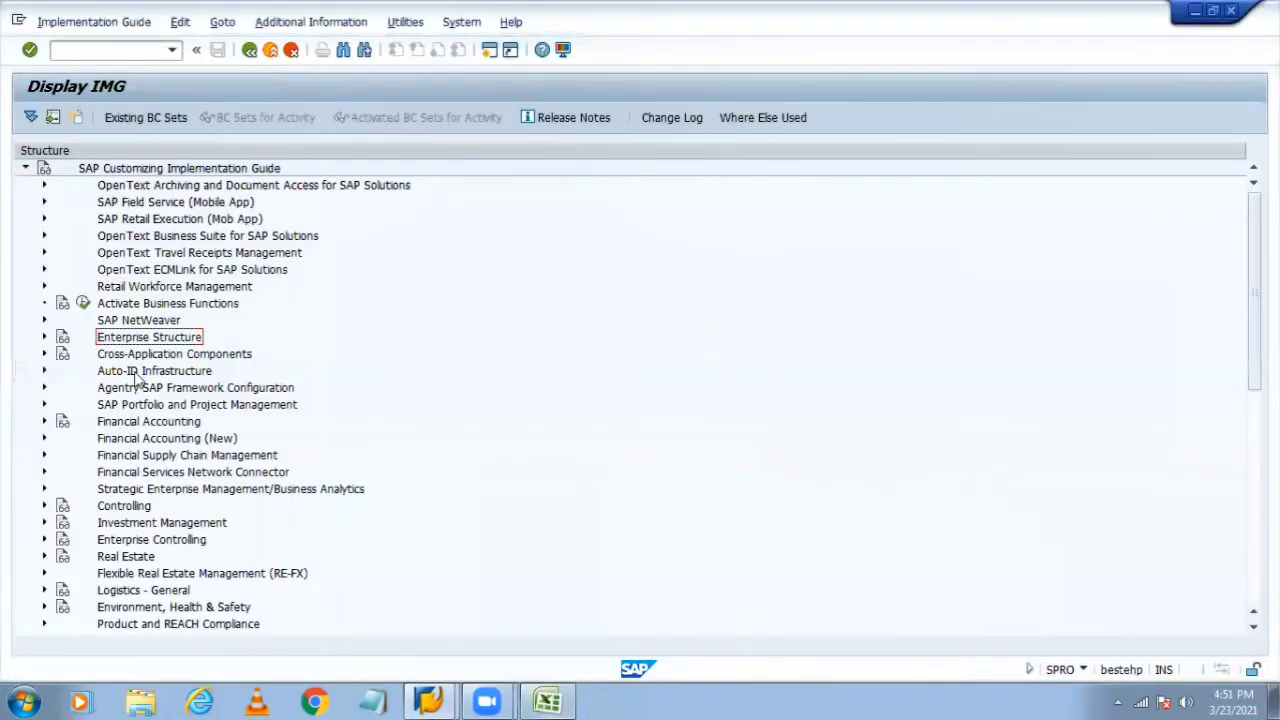
{"action": "left_click", "coordinate": [43, 337]}
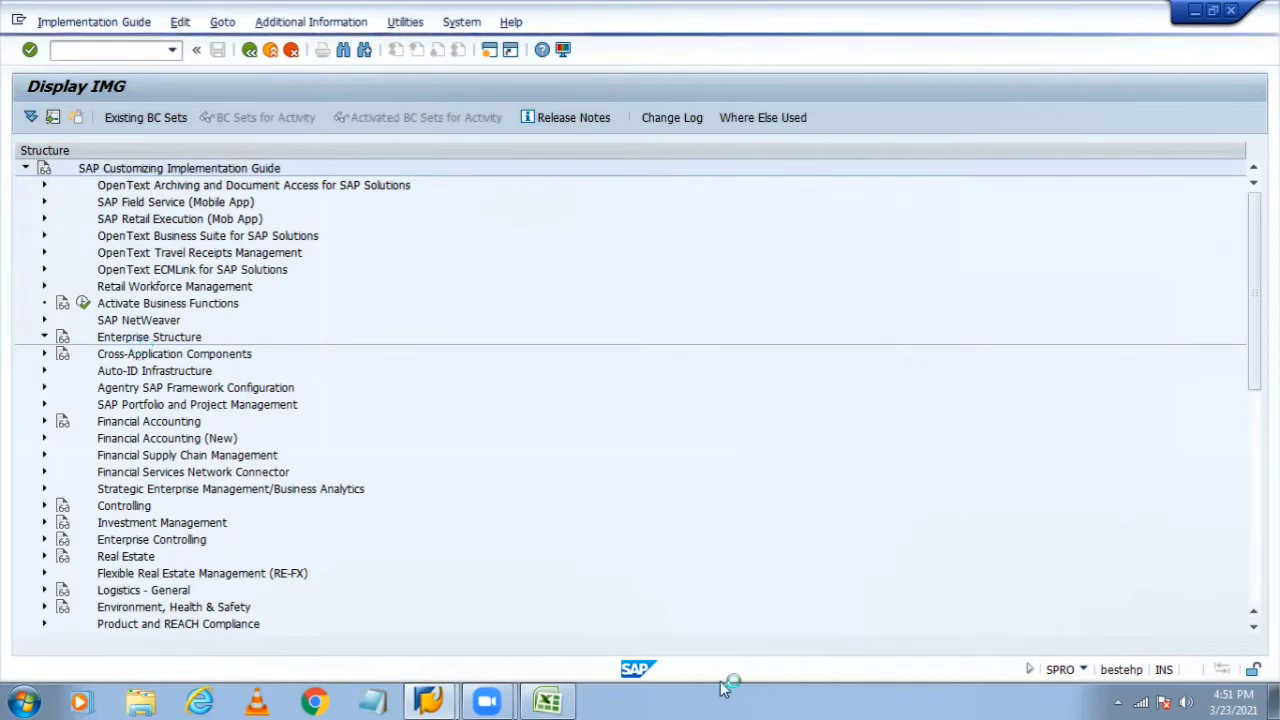
{"action": "left_click", "coordinate": [557, 700]}
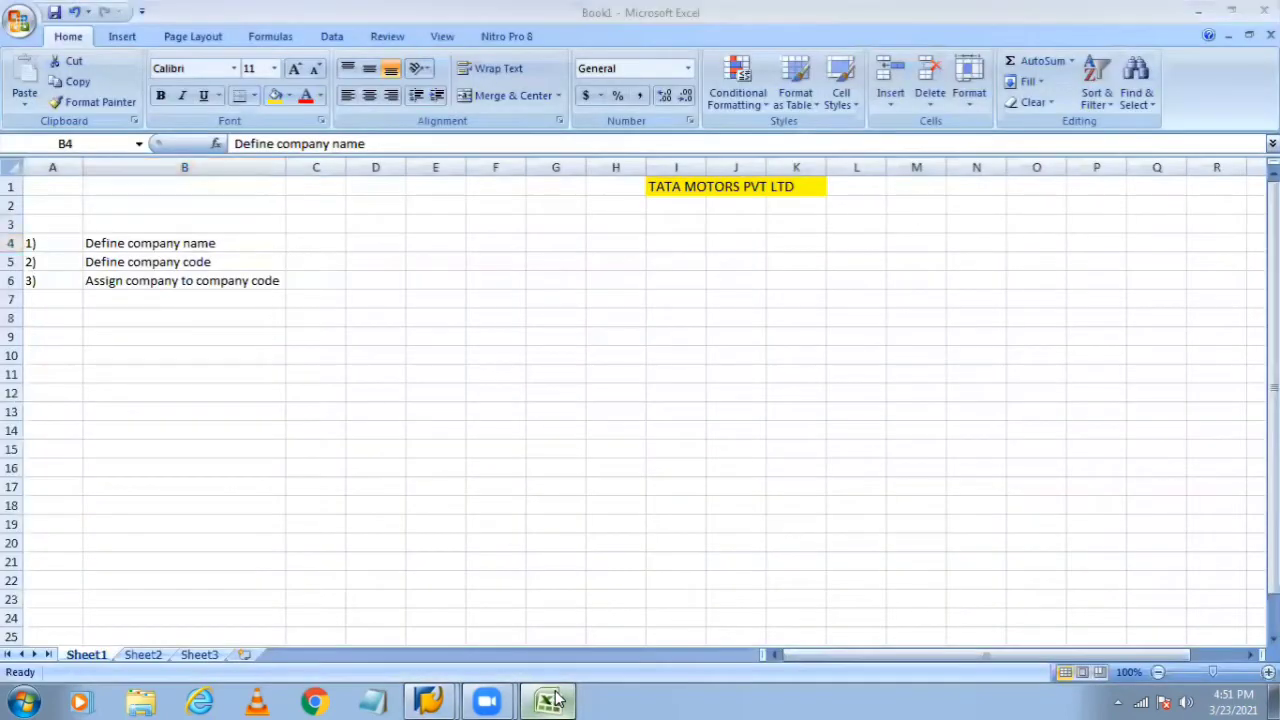
{"action": "left_click", "coordinate": [550, 700]}
{"action": "left_click", "coordinate": [186, 338]}
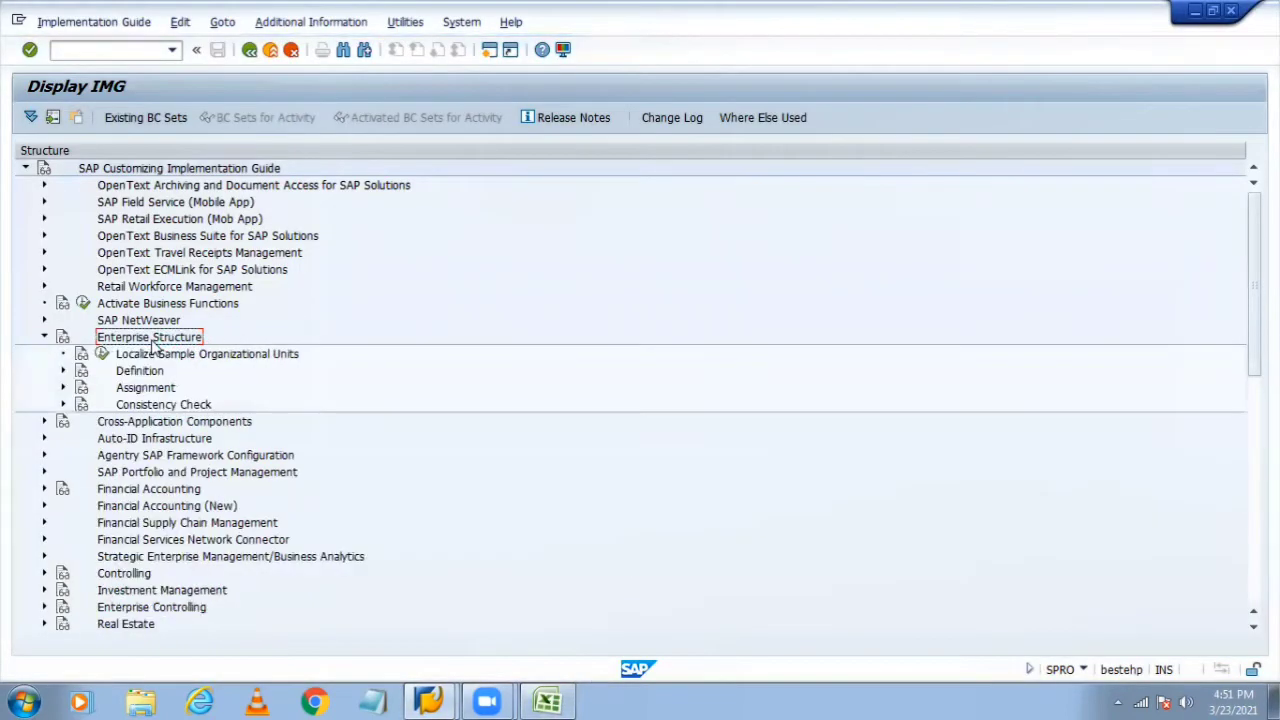
Expand Definition under Enterprise Structure and its Financial Accounting node.
{"action": "left_click", "coordinate": [139, 373]}
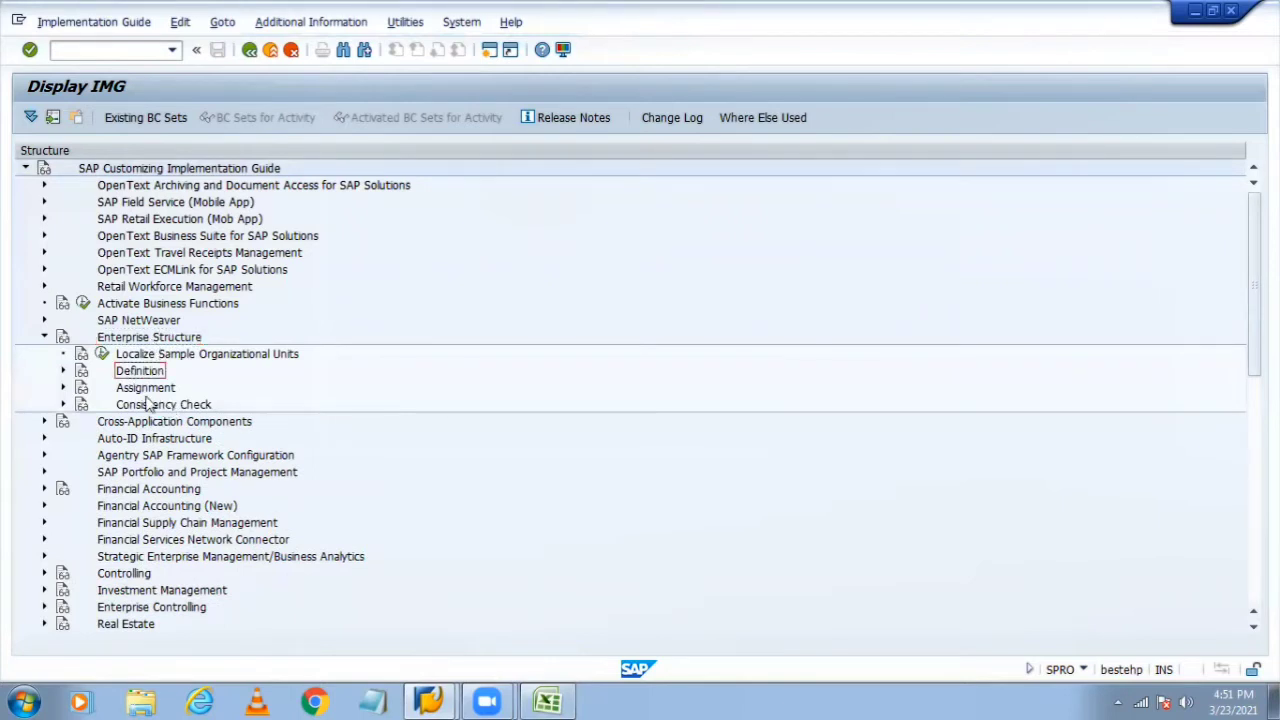
{"action": "left_click", "coordinate": [64, 372]}
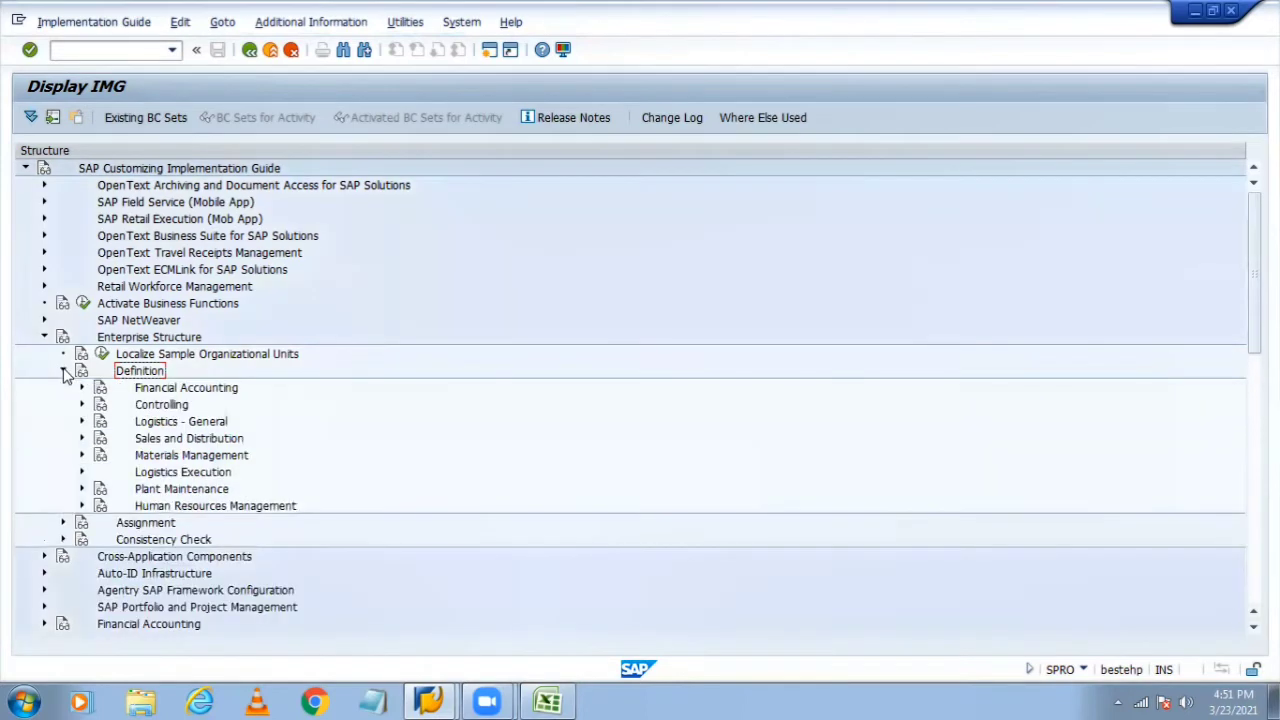
{"action": "left_click", "coordinate": [138, 391]}
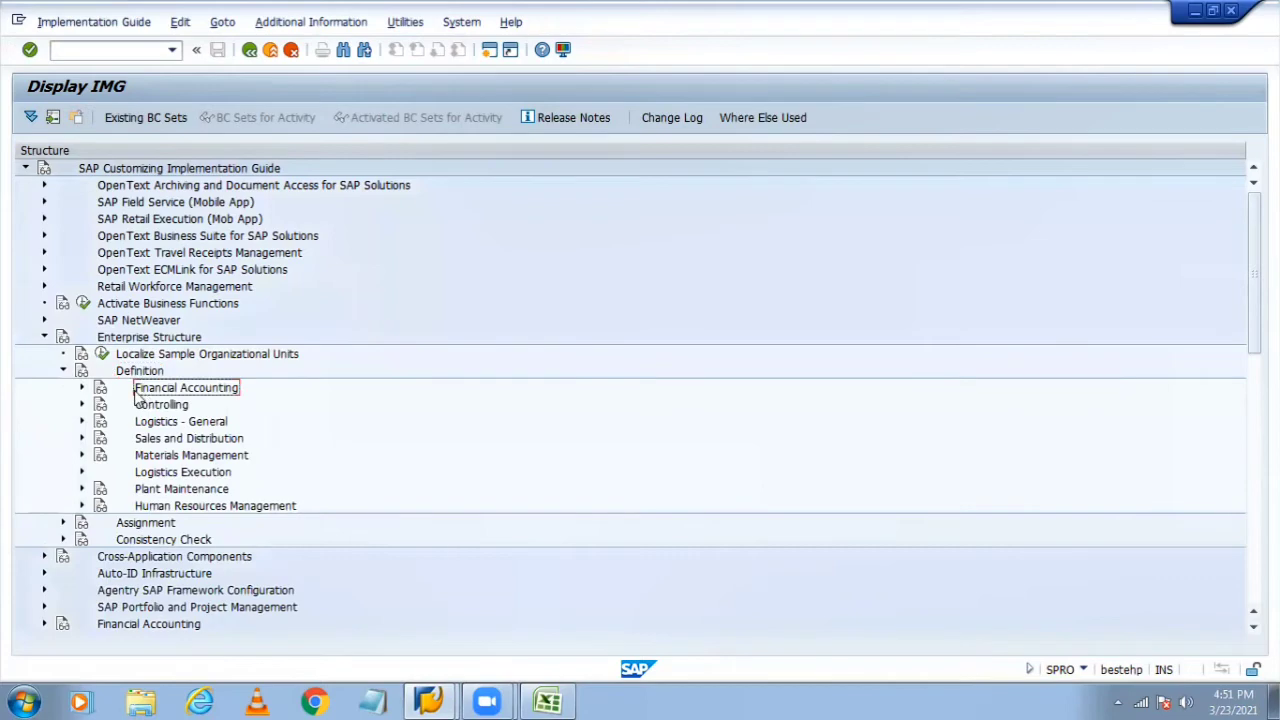
{"action": "left_click", "coordinate": [82, 388]}
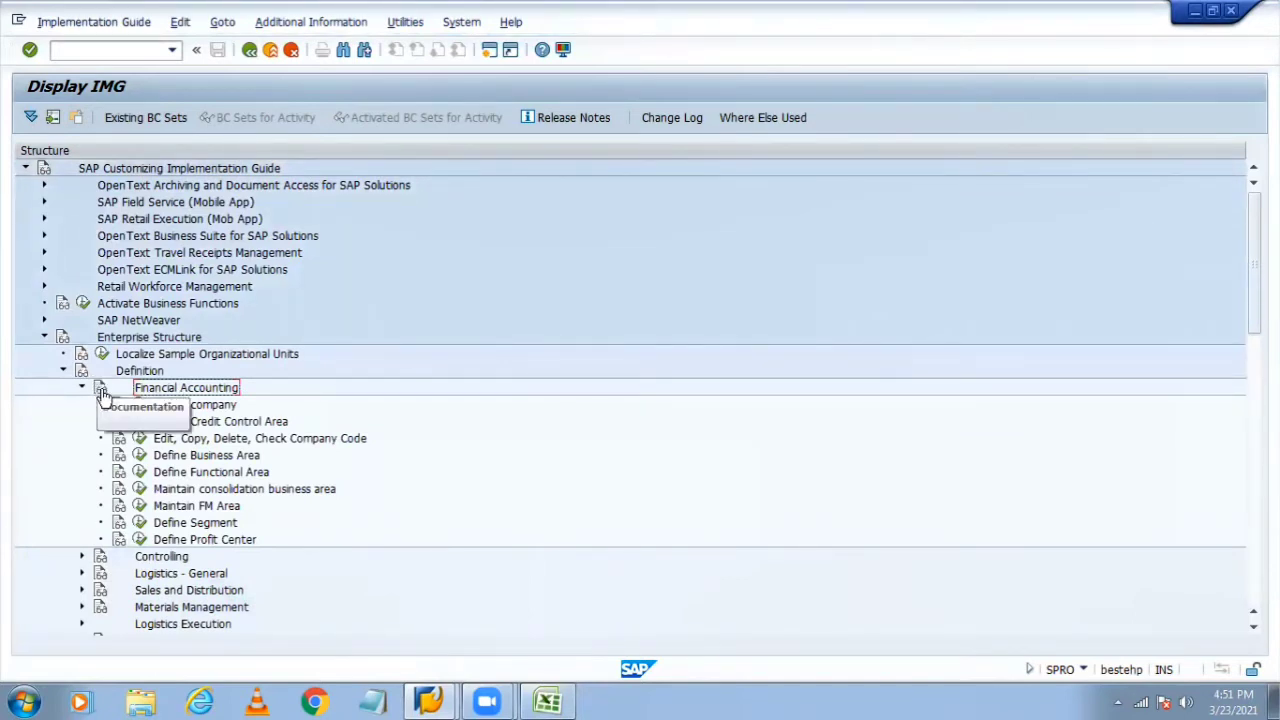
Open the documentation for the Financial Accounting node under Definition.
{"action": "left_click", "coordinate": [100, 390]}
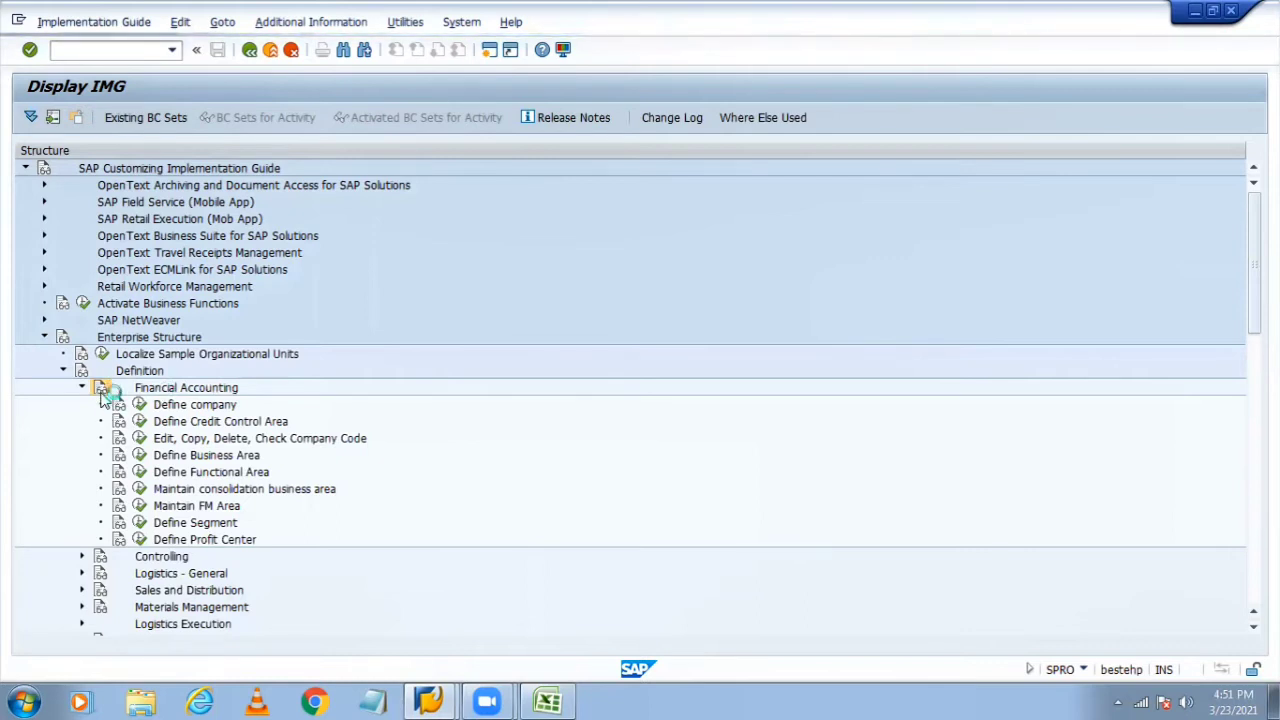
{"action": "left_click", "coordinate": [102, 394]}
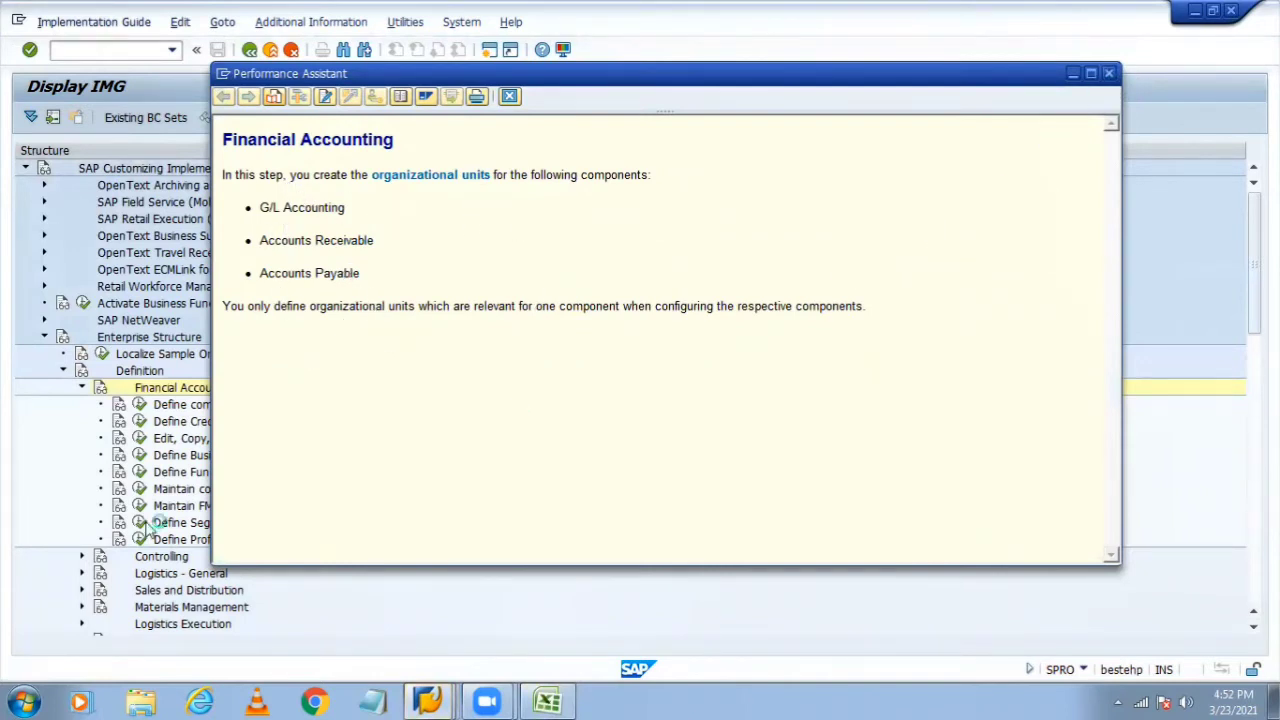
Close the Financial Accounting documentation and execute the Define company activity.
{"action": "key", "text": "Escape"}
{"action": "left_click", "coordinate": [179, 411]}
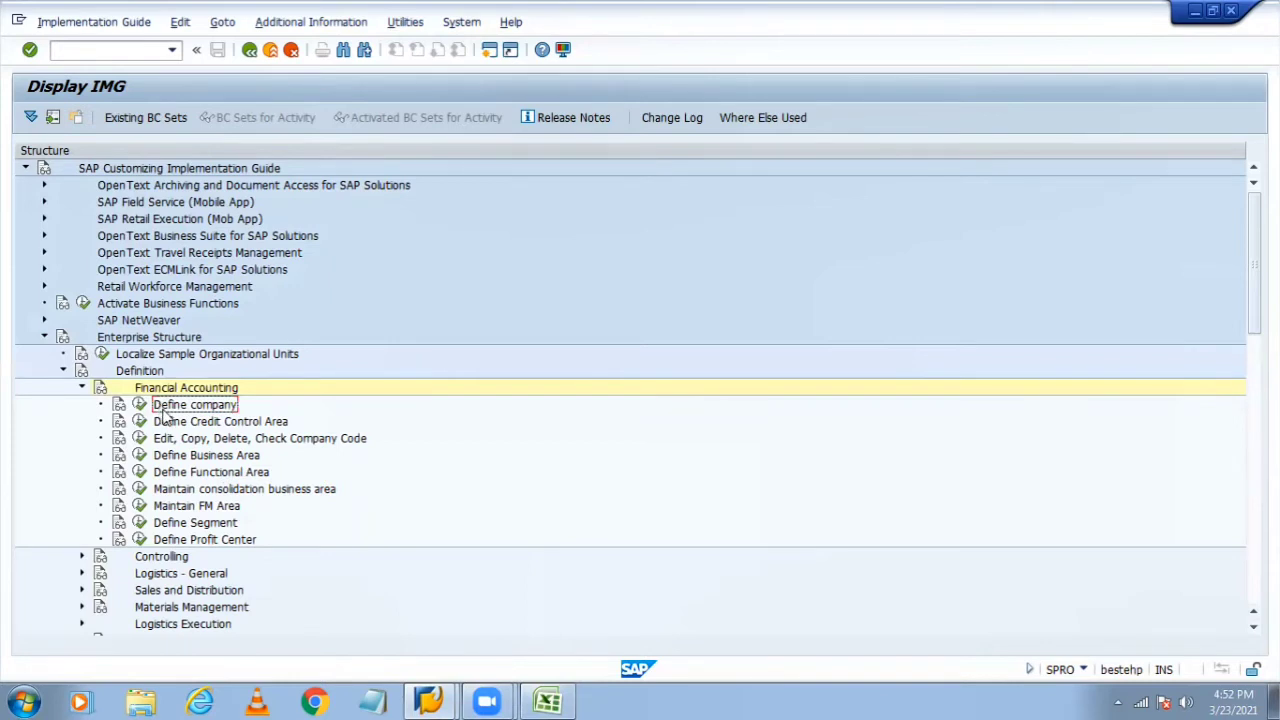
{"action": "left_click", "coordinate": [140, 404]}
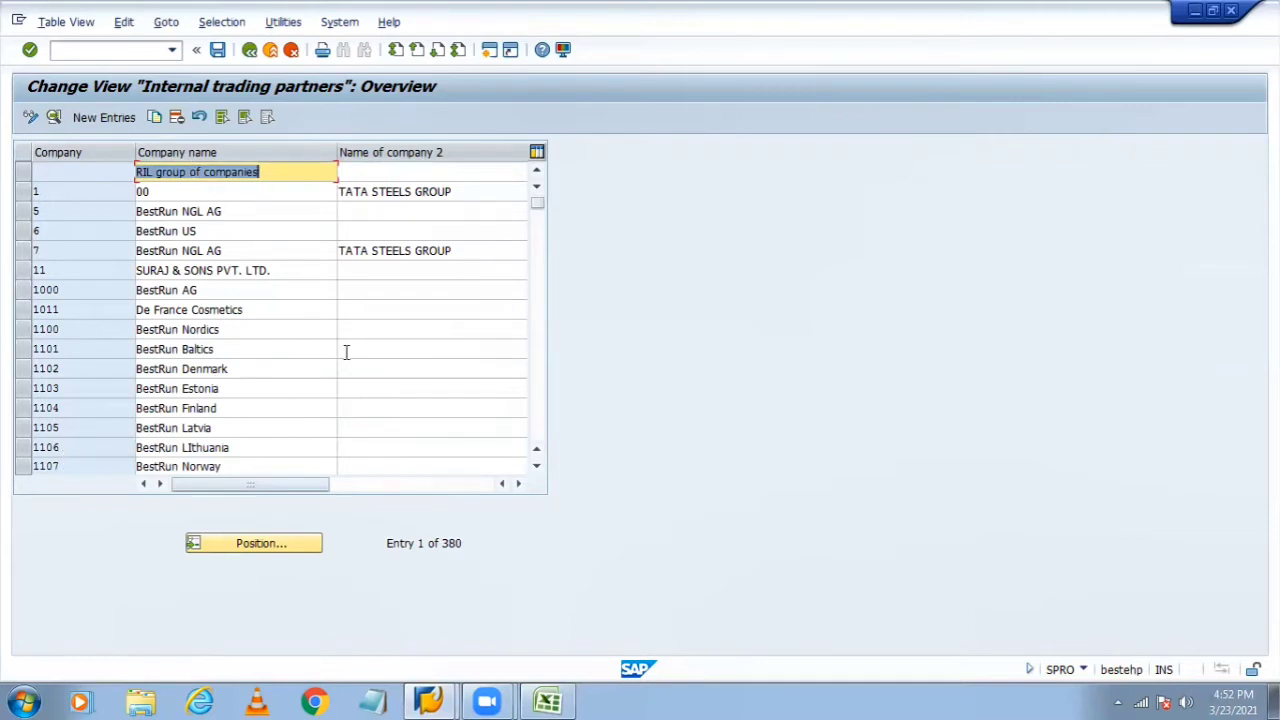
Look through the list of existing companies in the internal trading partners table.
{"action": "left_click", "coordinate": [420, 334]}
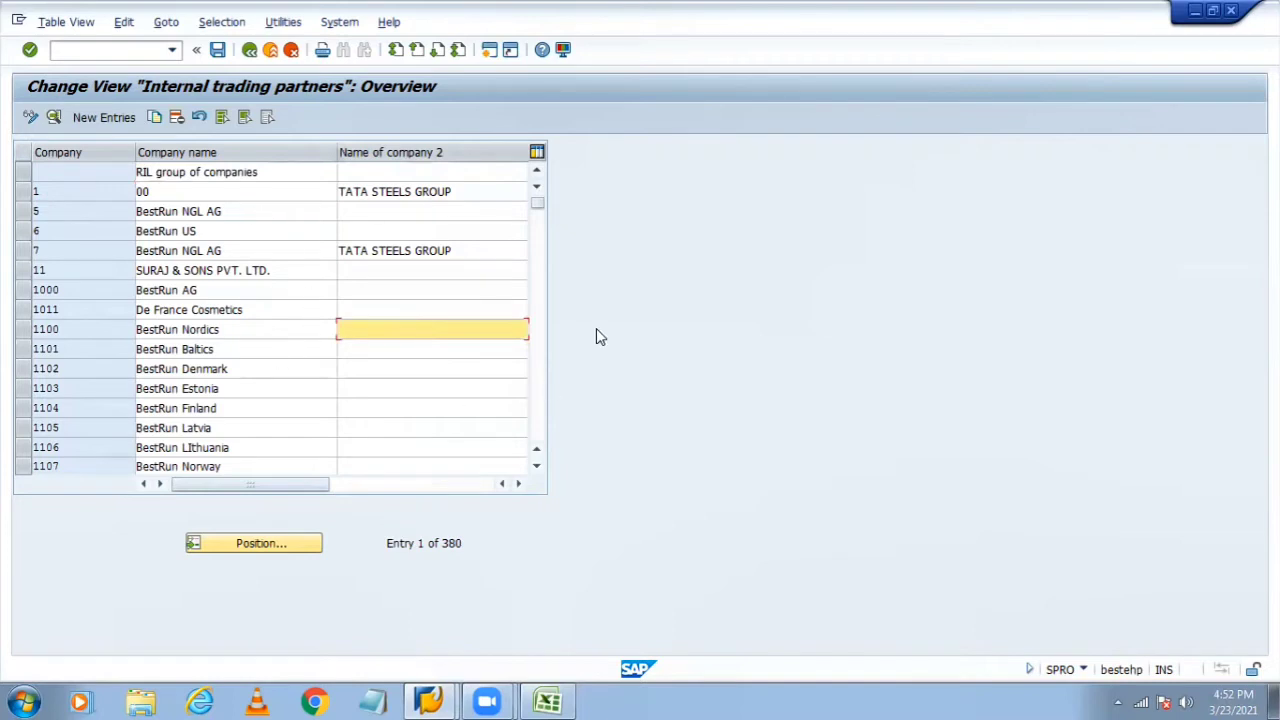
{"action": "left_click", "coordinate": [538, 328]}
{"action": "left_click", "coordinate": [538, 329]}
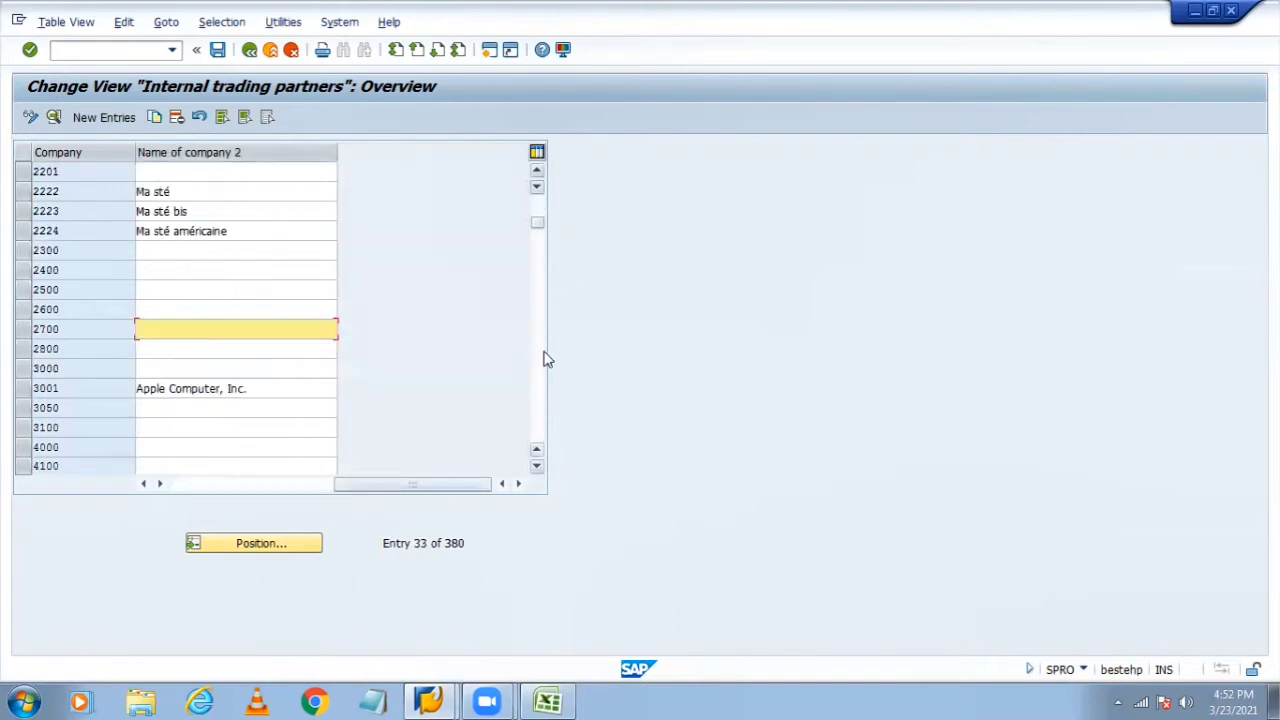
{"action": "left_click", "coordinate": [537, 395]}
{"action": "left_click", "coordinate": [536, 404]}
{"action": "left_click", "coordinate": [536, 405]}
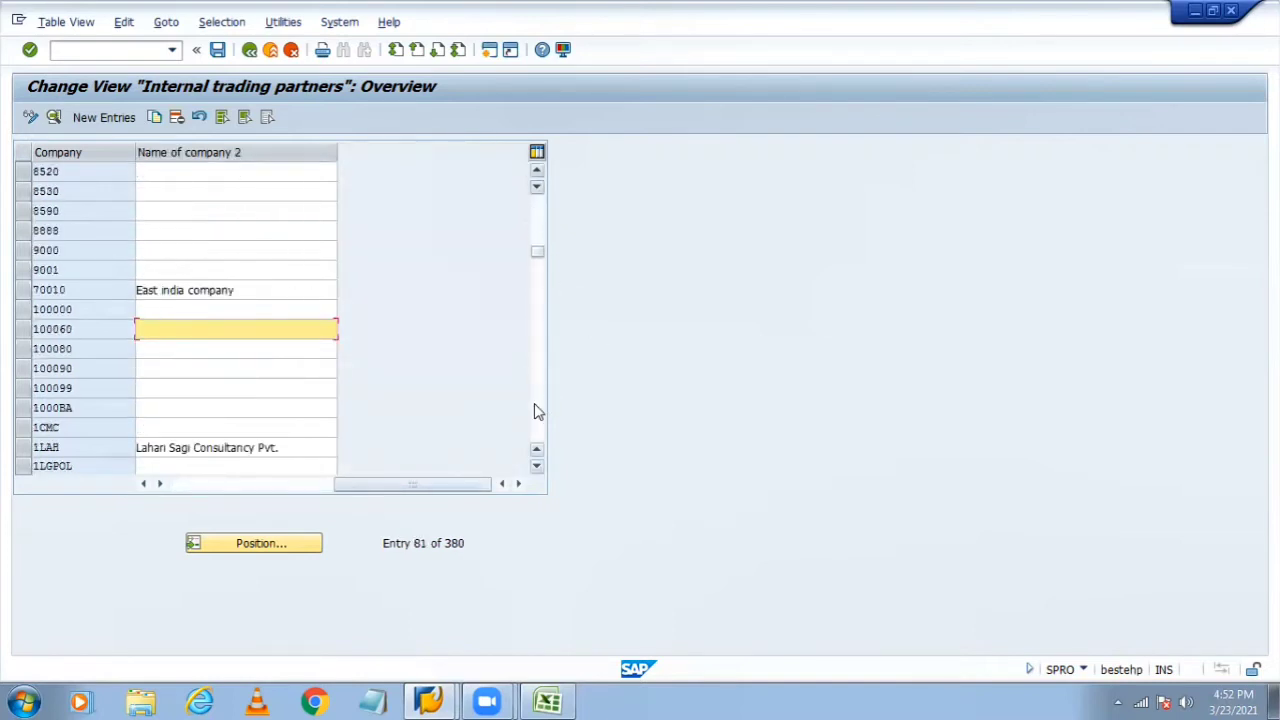
{"action": "left_click", "coordinate": [536, 405]}
{"action": "left_click", "coordinate": [537, 414]}
{"action": "left_click", "coordinate": [537, 414]}
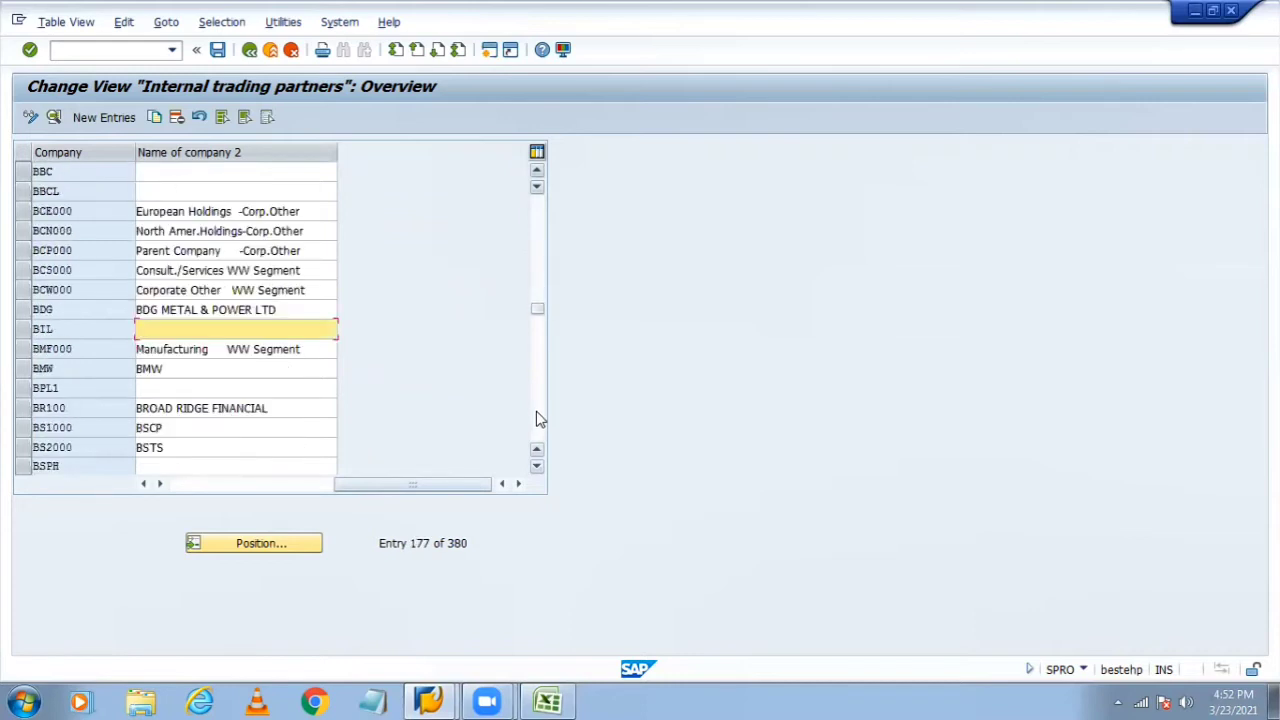
{"action": "left_click", "coordinate": [536, 418]}
{"action": "left_click", "coordinate": [536, 418]}
{"action": "left_click", "coordinate": [536, 418]}
{"action": "left_click", "coordinate": [536, 418]}
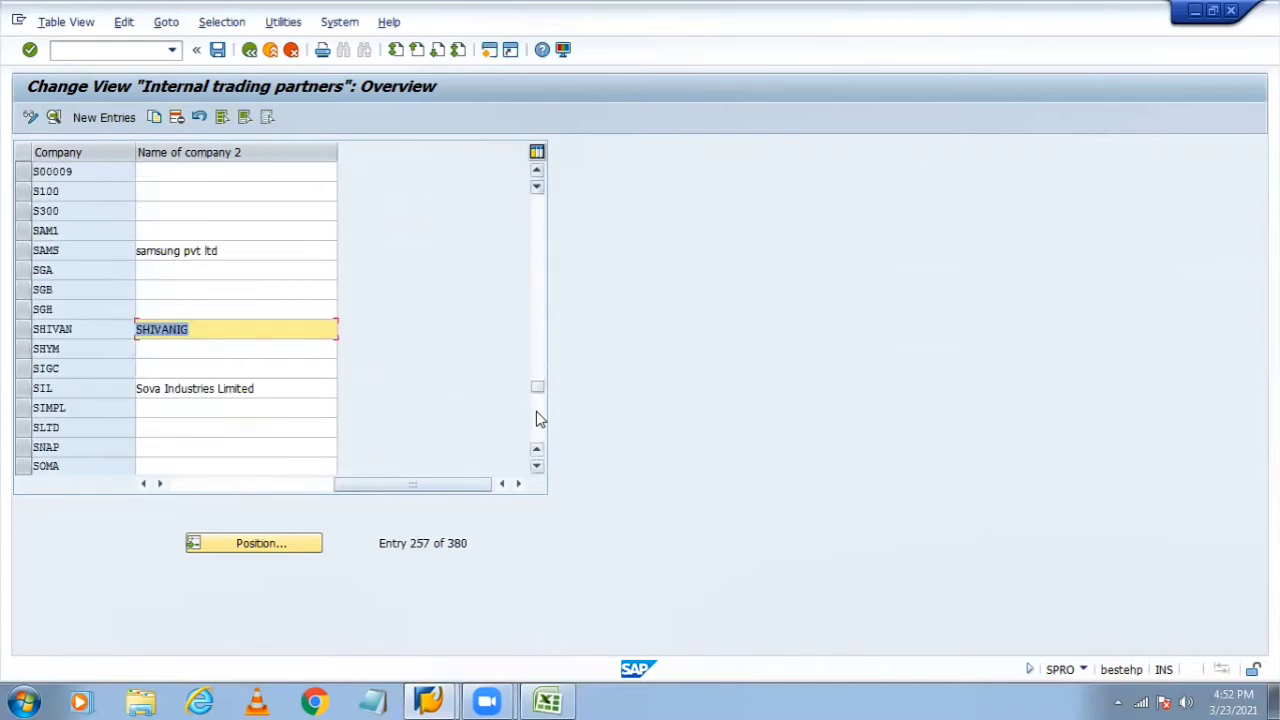
{"action": "left_click", "coordinate": [536, 418]}
{"action": "left_click", "coordinate": [536, 418]}
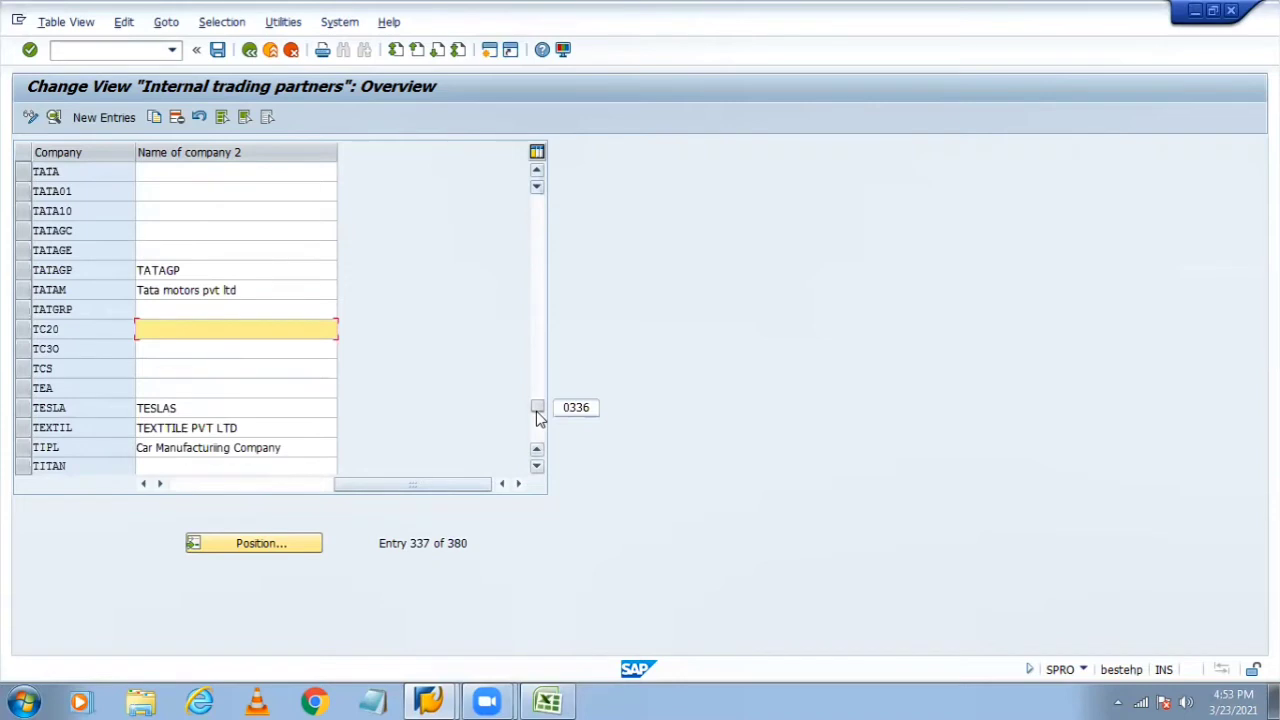
{"action": "left_click", "coordinate": [543, 250]}
{"action": "left_click", "coordinate": [543, 250]}
{"action": "left_click", "coordinate": [543, 250]}
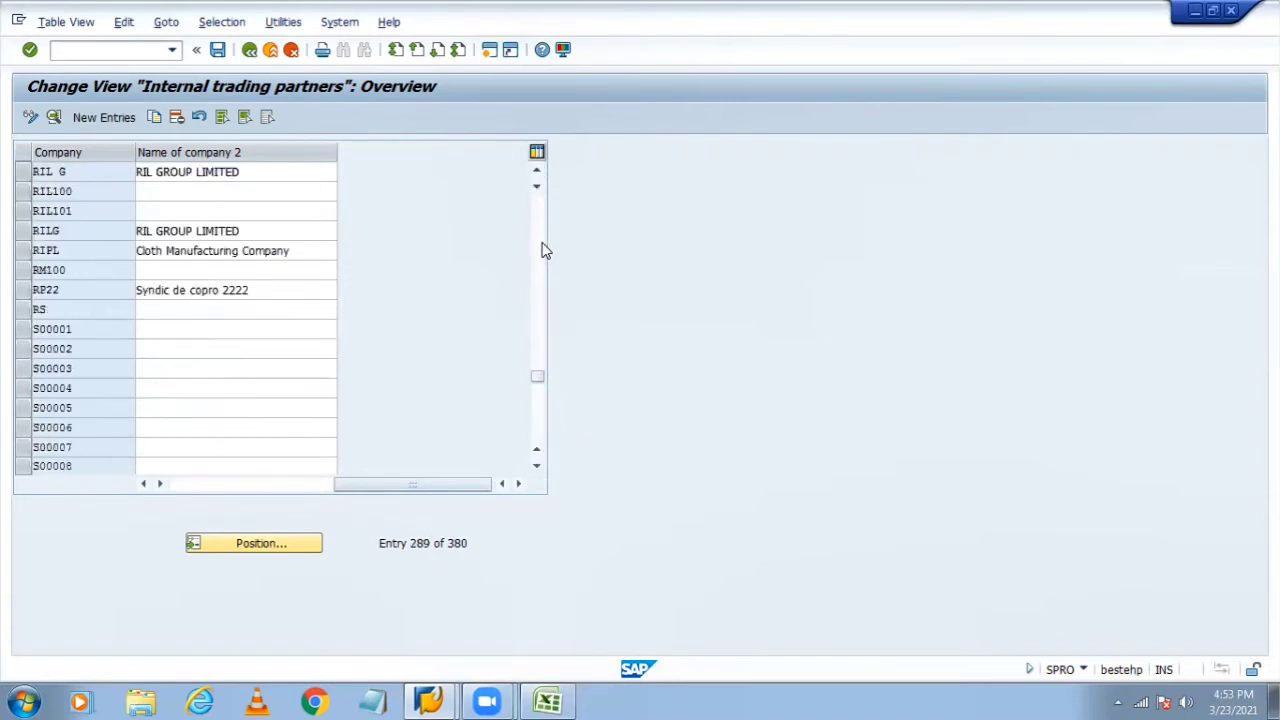
{"action": "left_click", "coordinate": [543, 250]}
{"action": "left_click", "coordinate": [543, 250]}
{"action": "left_click", "coordinate": [543, 250]}
{"action": "left_click", "coordinate": [543, 250]}
{"action": "left_click", "coordinate": [543, 250]}
{"action": "left_click", "coordinate": [543, 250]}
{"action": "left_click", "coordinate": [543, 250]}
{"action": "left_click", "coordinate": [543, 250]}
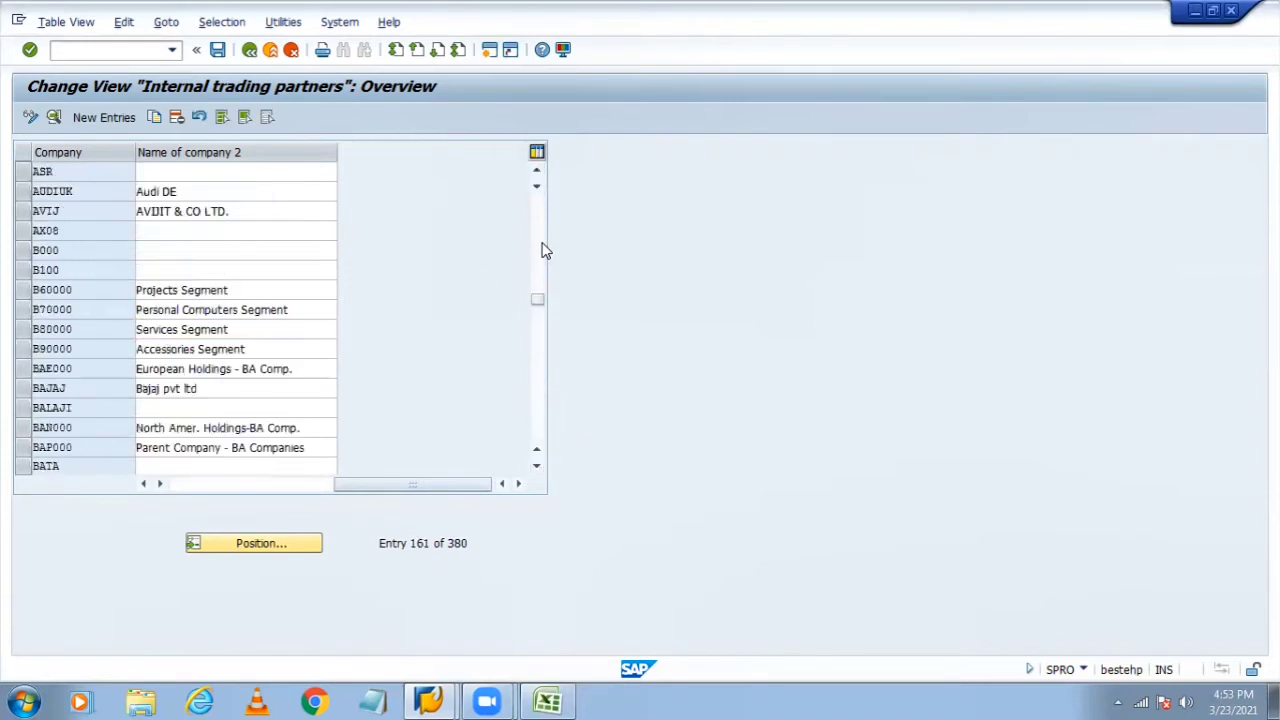
{"action": "left_click", "coordinate": [543, 250]}
{"action": "left_click", "coordinate": [543, 250]}
{"action": "left_click", "coordinate": [543, 250]}
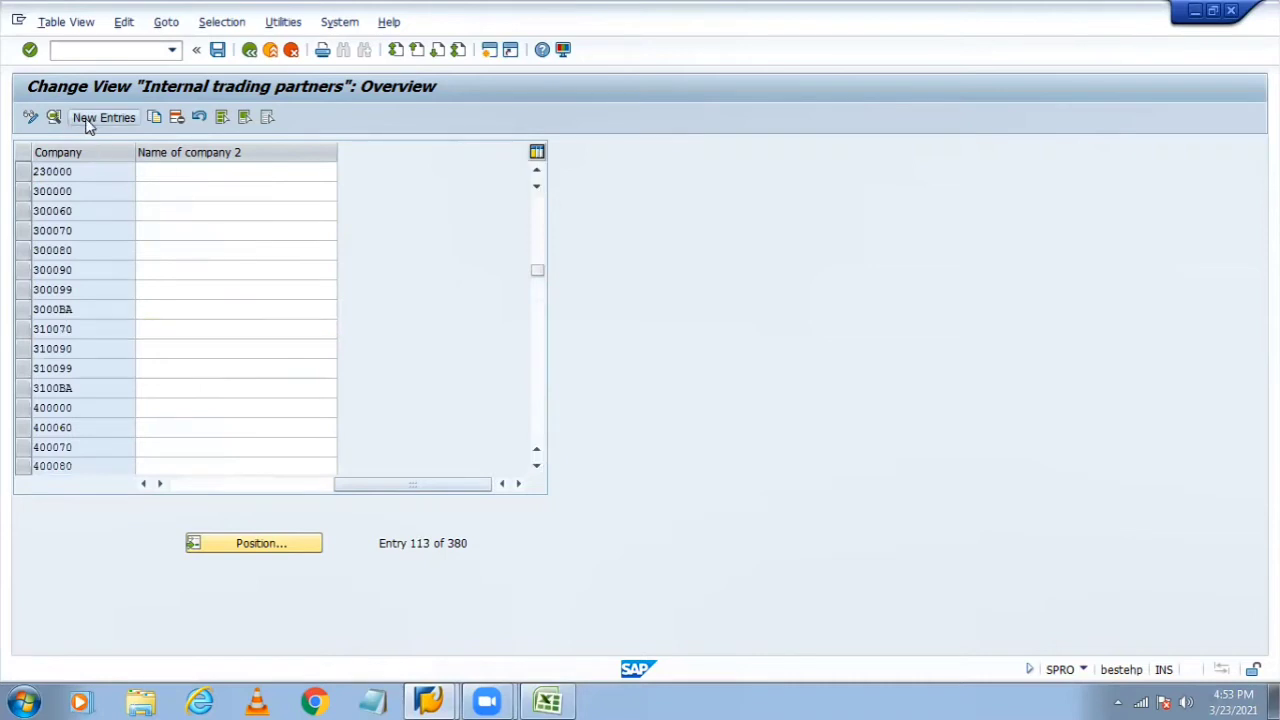
Start a new company entry in the internal trading partners table.
{"action": "left_click", "coordinate": [92, 118]}
{"action": "left_click", "coordinate": [237, 155]}
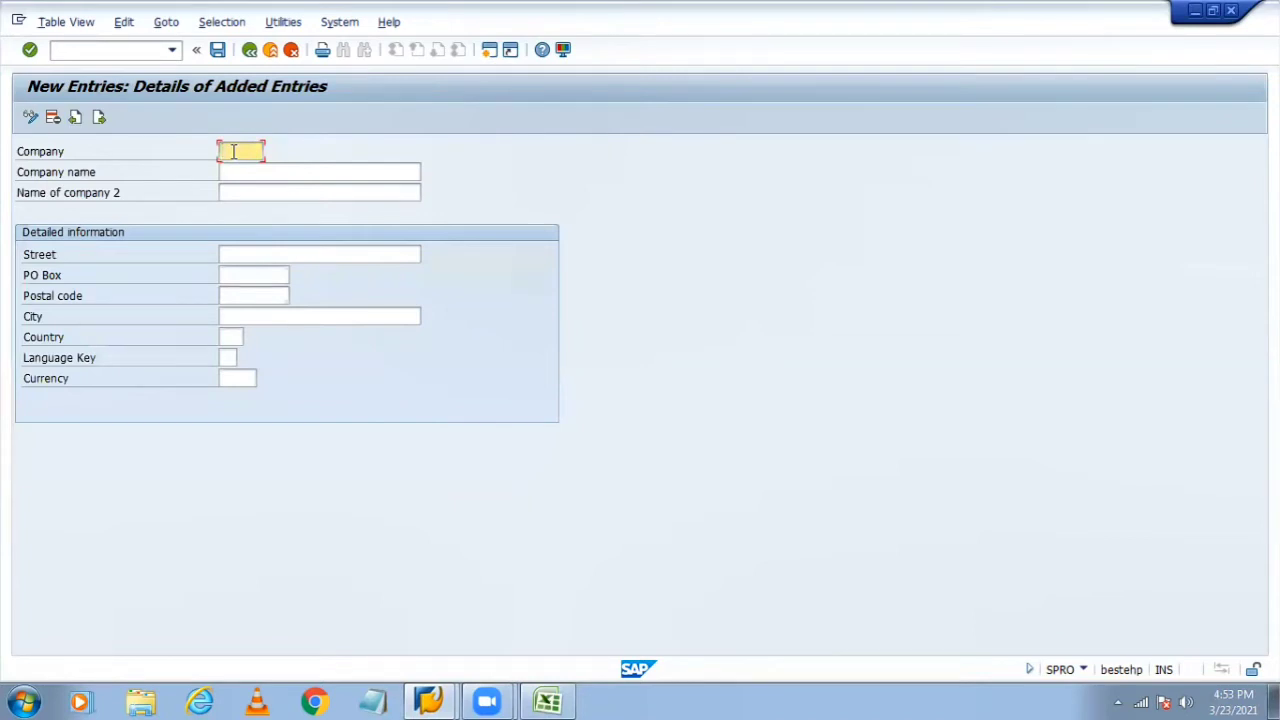
Switch to Excel and enter TATA in cell D4, in the Define company name row.
{"action": "left_click", "coordinate": [549, 700]}
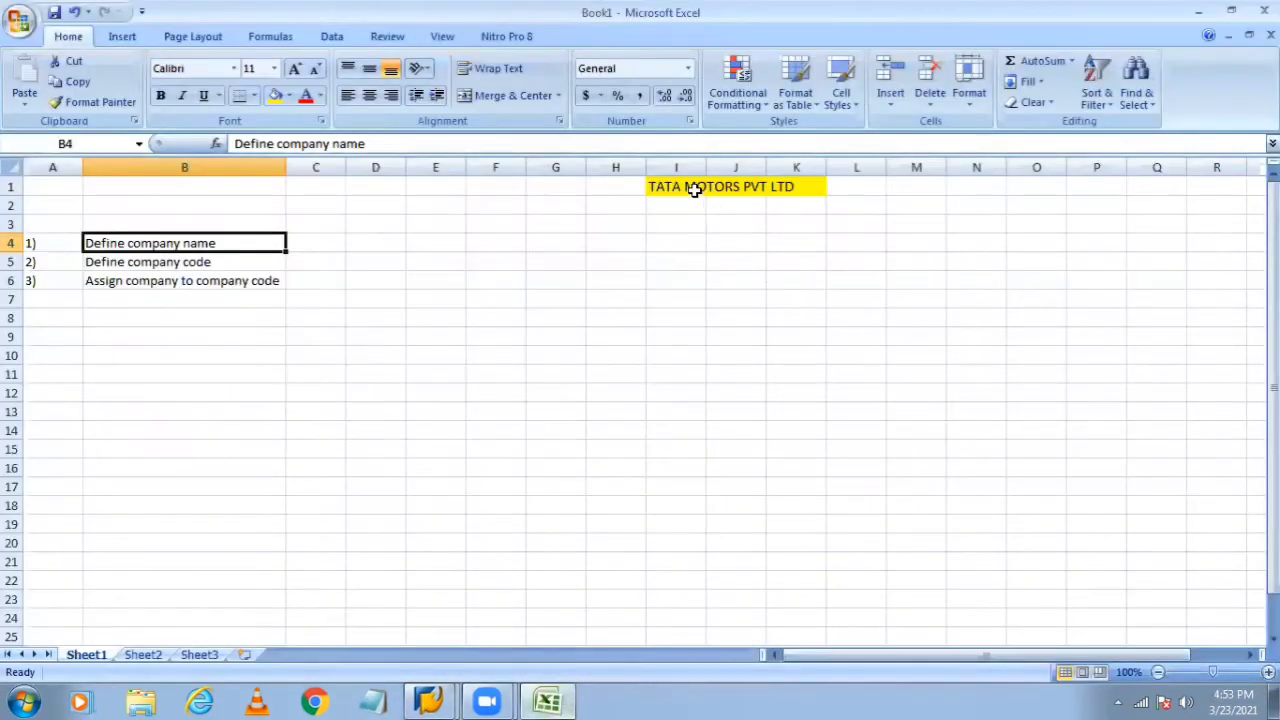
{"action": "left_click", "coordinate": [693, 190]}
{"action": "left_click", "coordinate": [302, 243]}
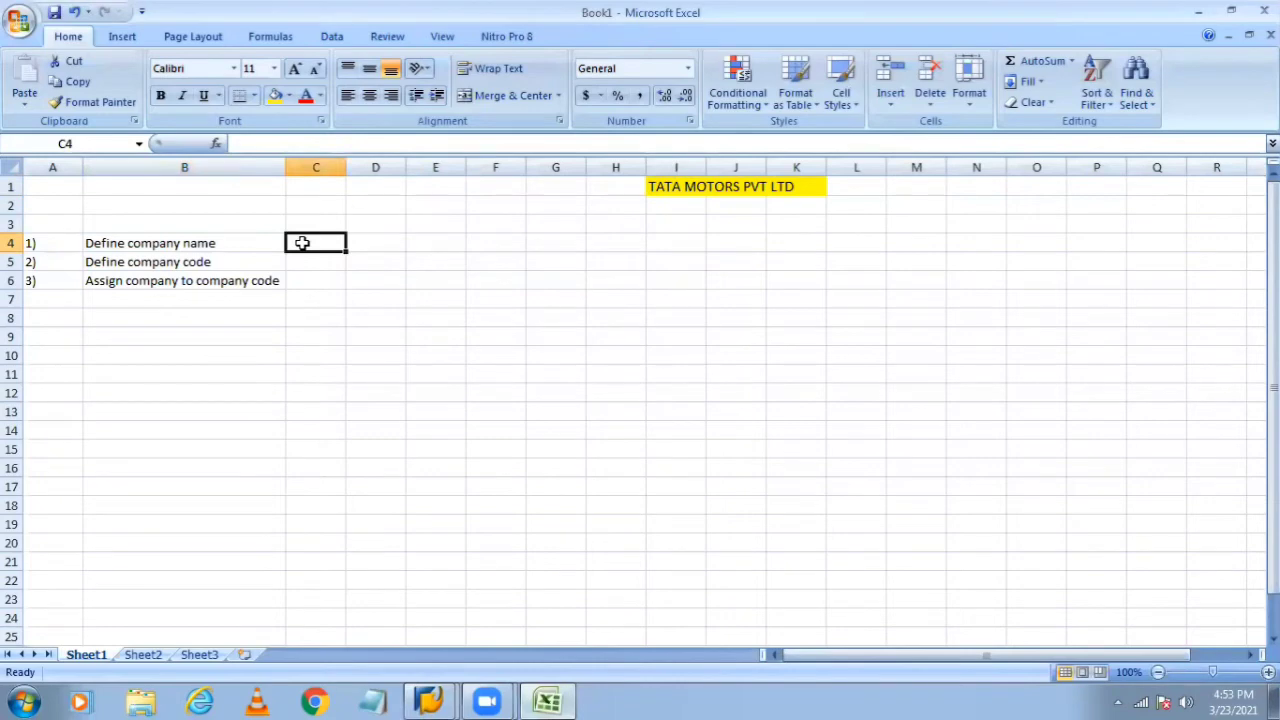
{"action": "key", "text": "Right"}
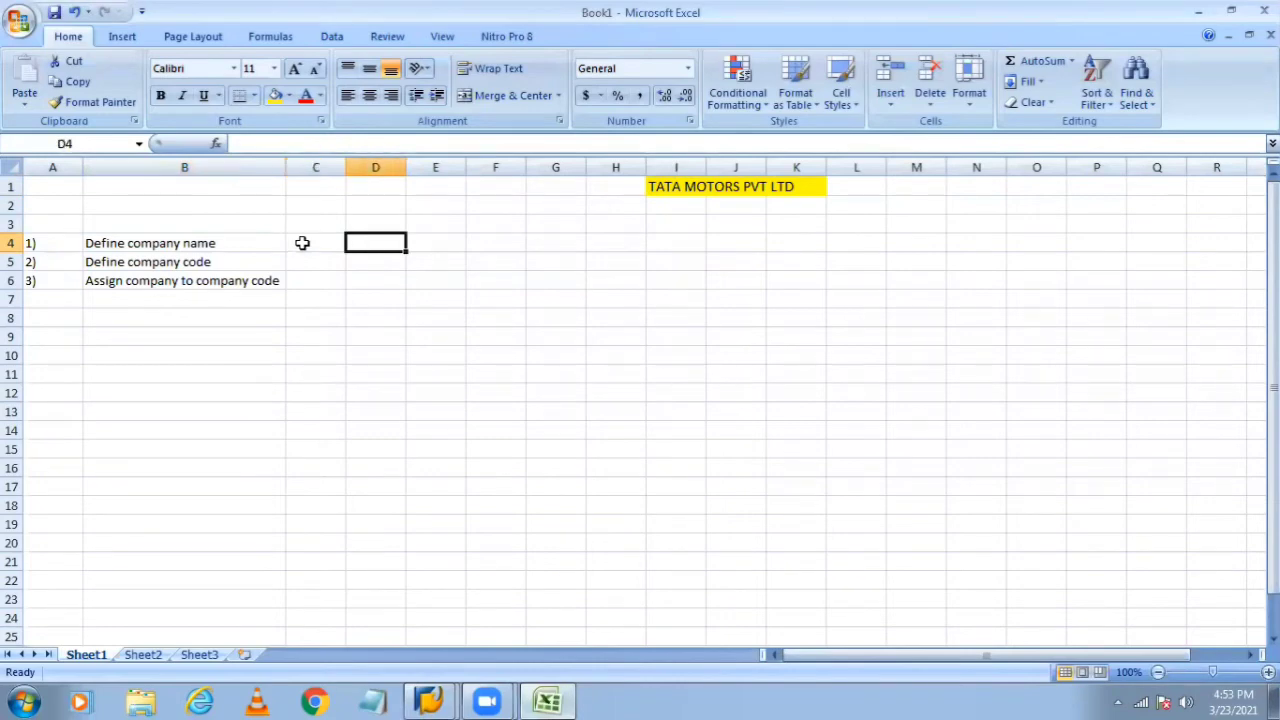
{"action": "type", "text": "ta"}
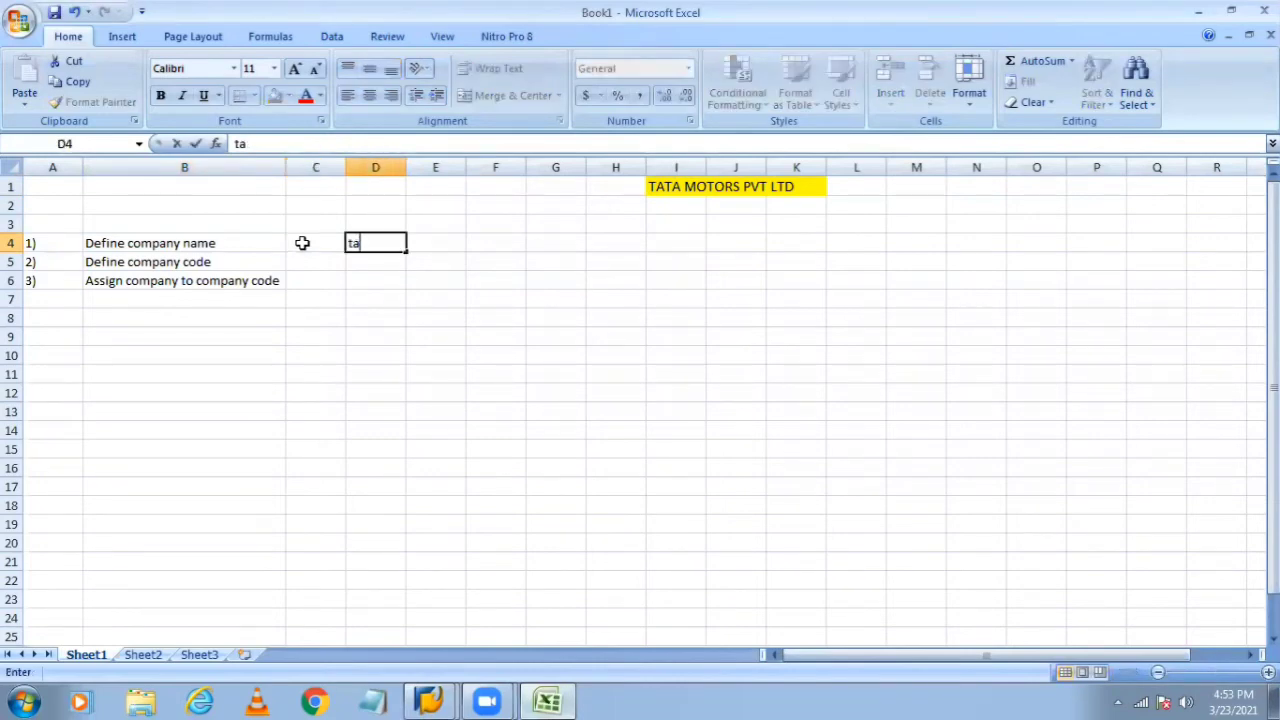
{"action": "type", "text": "ATA"}
Switch back to SAP and try to create the company with key Tata and country IN.
{"action": "key", "text": "alt+Tab"}
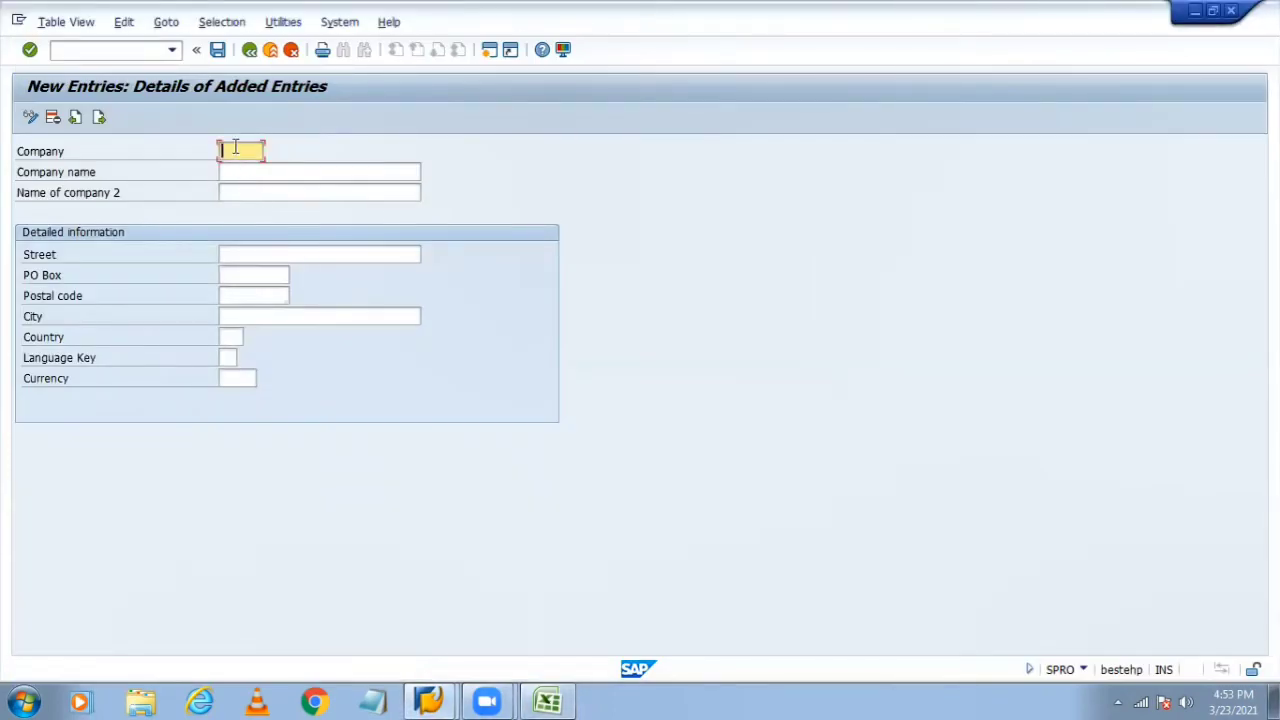
{"action": "type", "text": "ta"}
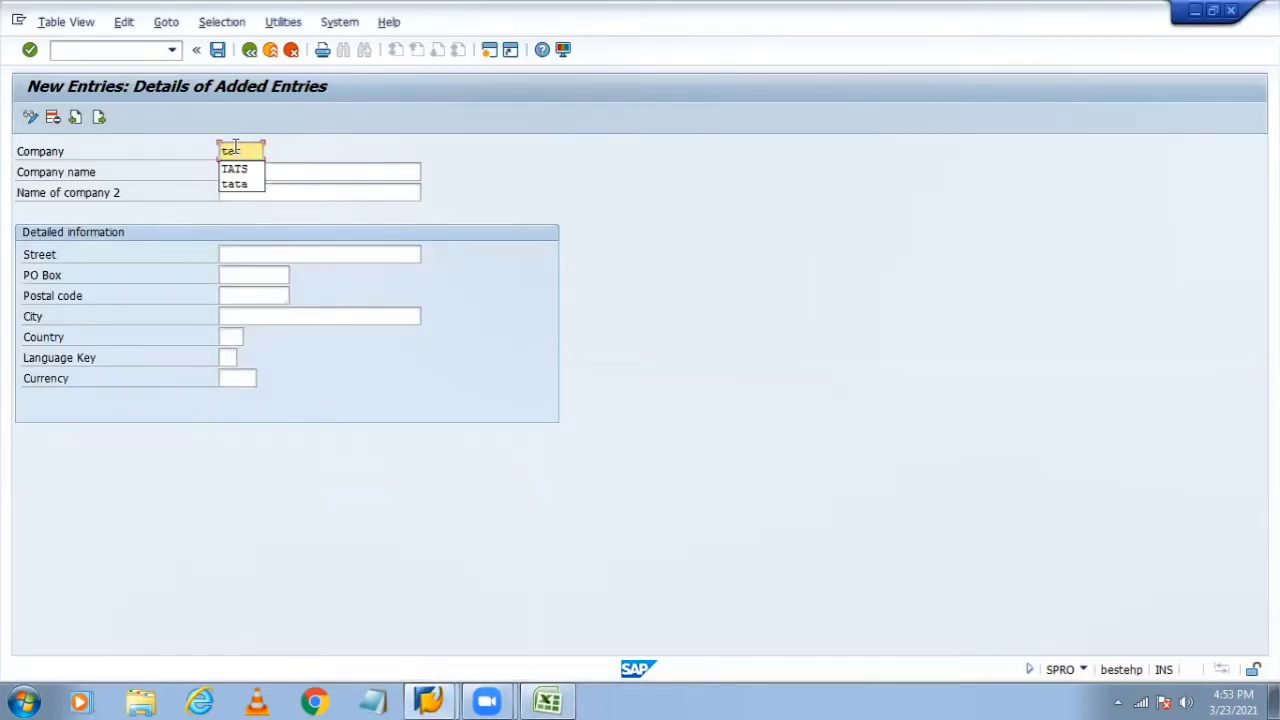
{"action": "key", "text": "BackSpace"}
{"action": "key", "text": "BackSpace"}
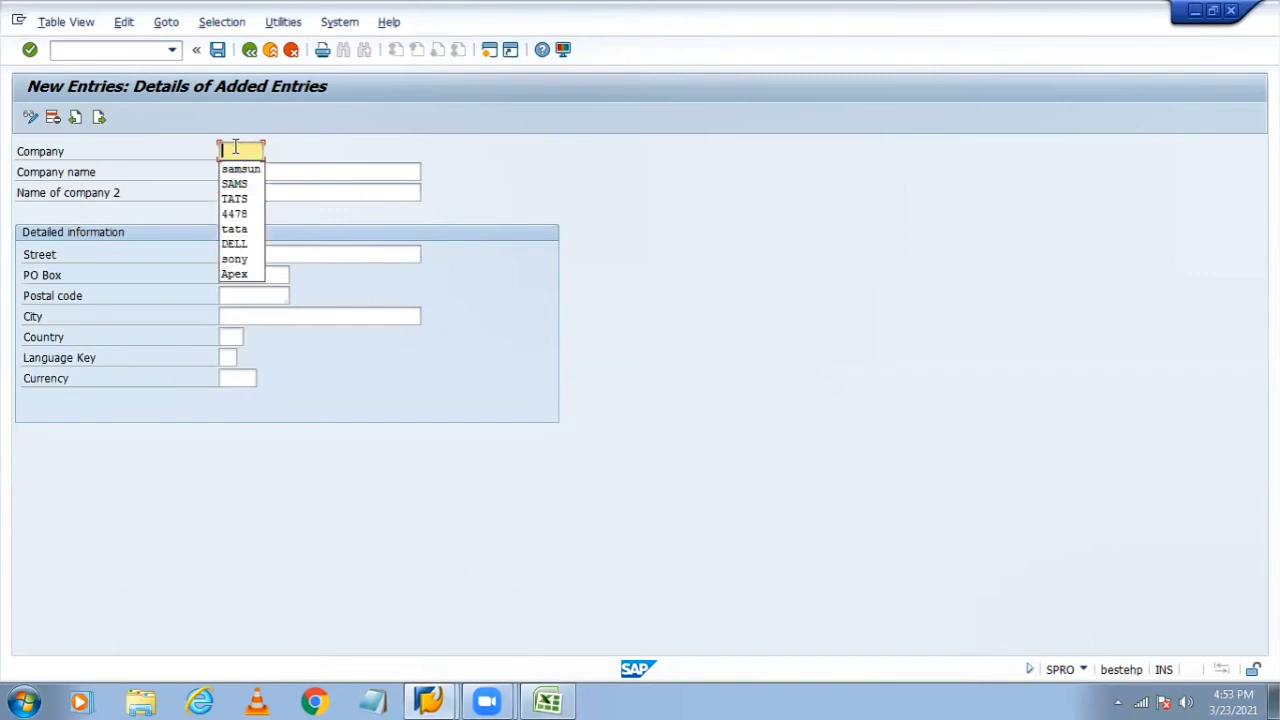
{"action": "type", "text": "Tata"}
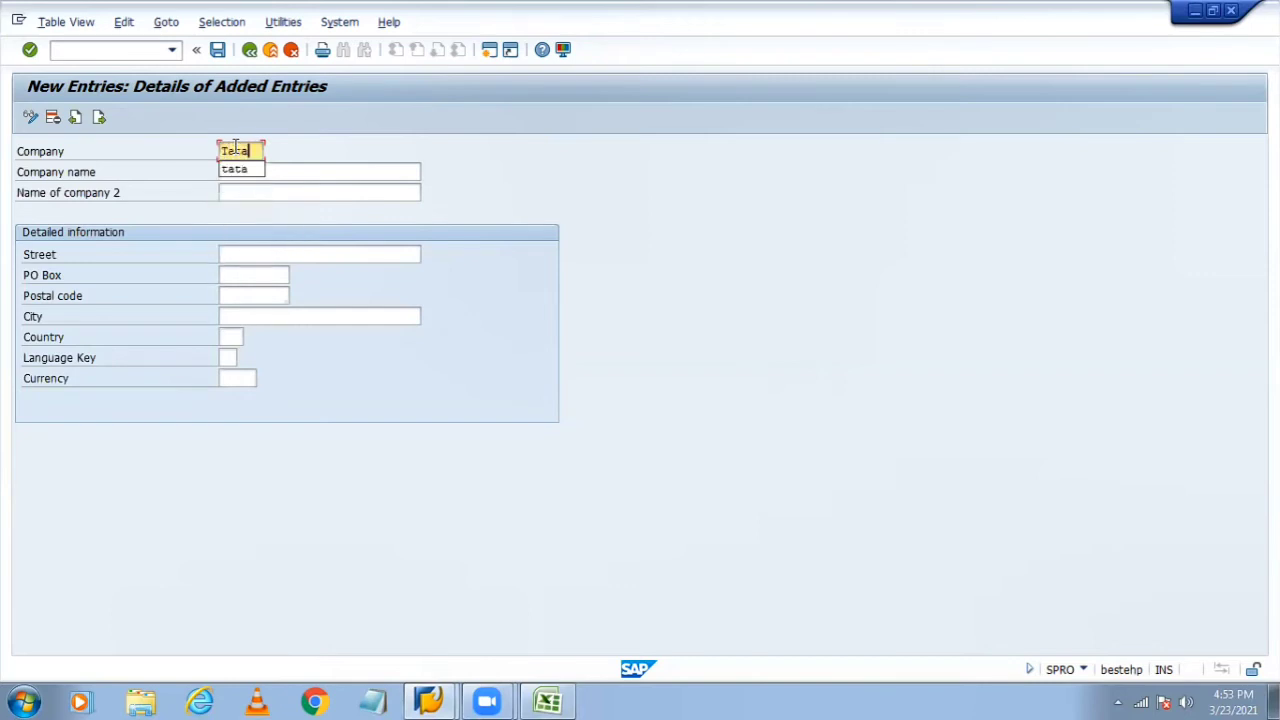
{"action": "key", "text": "Return"}
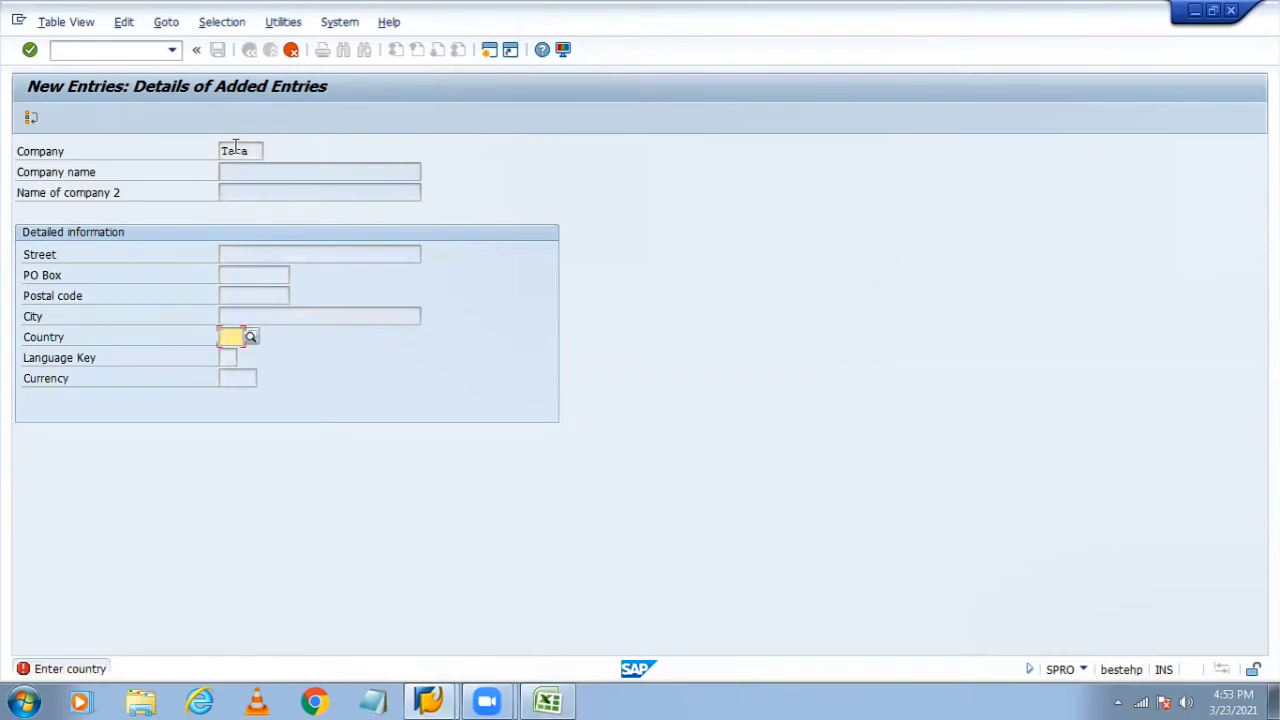
{"action": "type", "text": "in"}
{"action": "key", "text": "Return"}
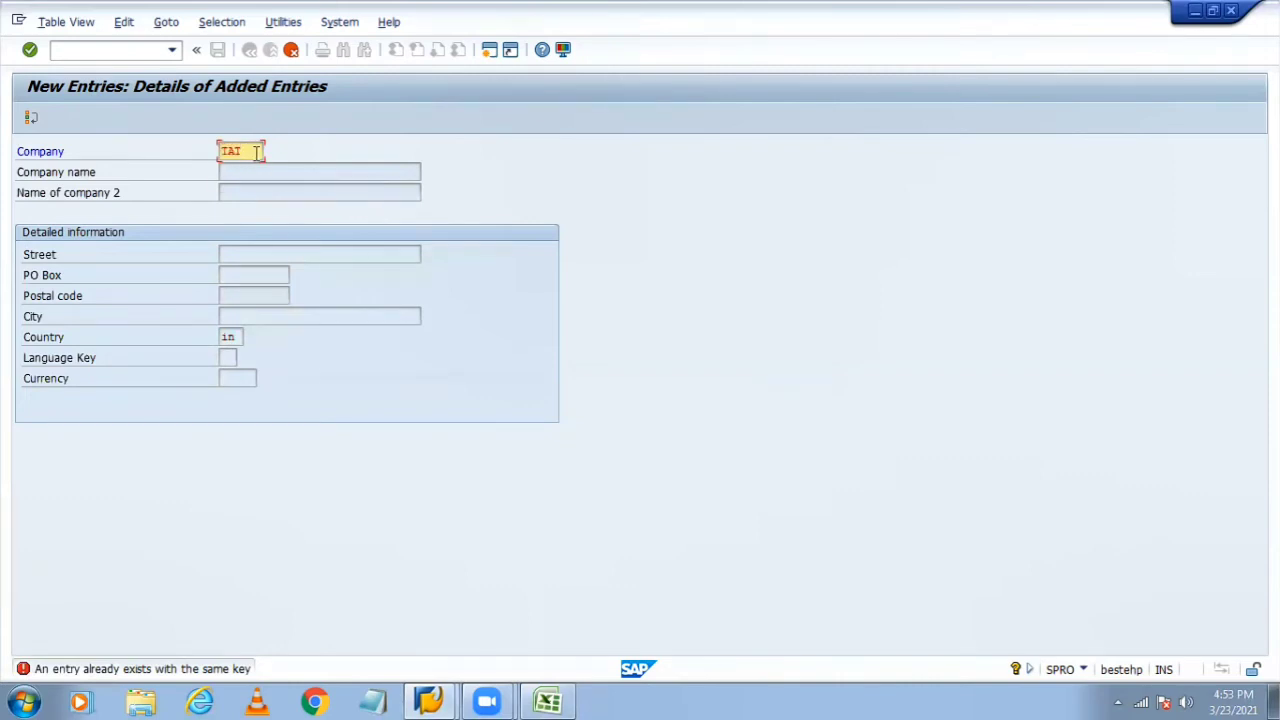
Clear the company key, then switch to Excel and complete the TATA entry in cell D4.
{"action": "key", "text": "BackSpace"}
{"action": "key", "text": "BackSpace"}
{"action": "key", "text": "BackSpace"}
{"action": "key", "text": "BackSpace"}
{"action": "key", "text": "alt+Tab"}
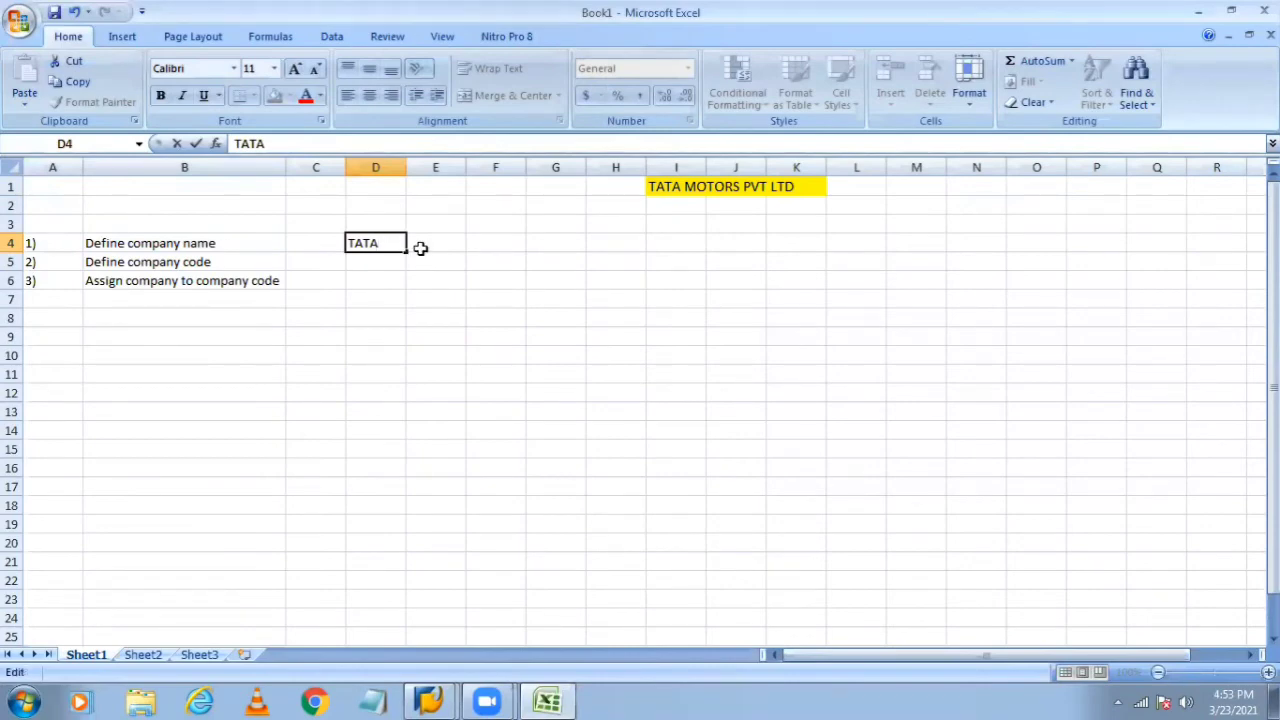
{"action": "left_click", "coordinate": [420, 248]}
{"action": "left_click", "coordinate": [397, 257]}
{"action": "left_click", "coordinate": [394, 245]}
Return to SAP, try tatam as the company key, and clear the field again.
{"action": "key", "text": "alt+Tab"}
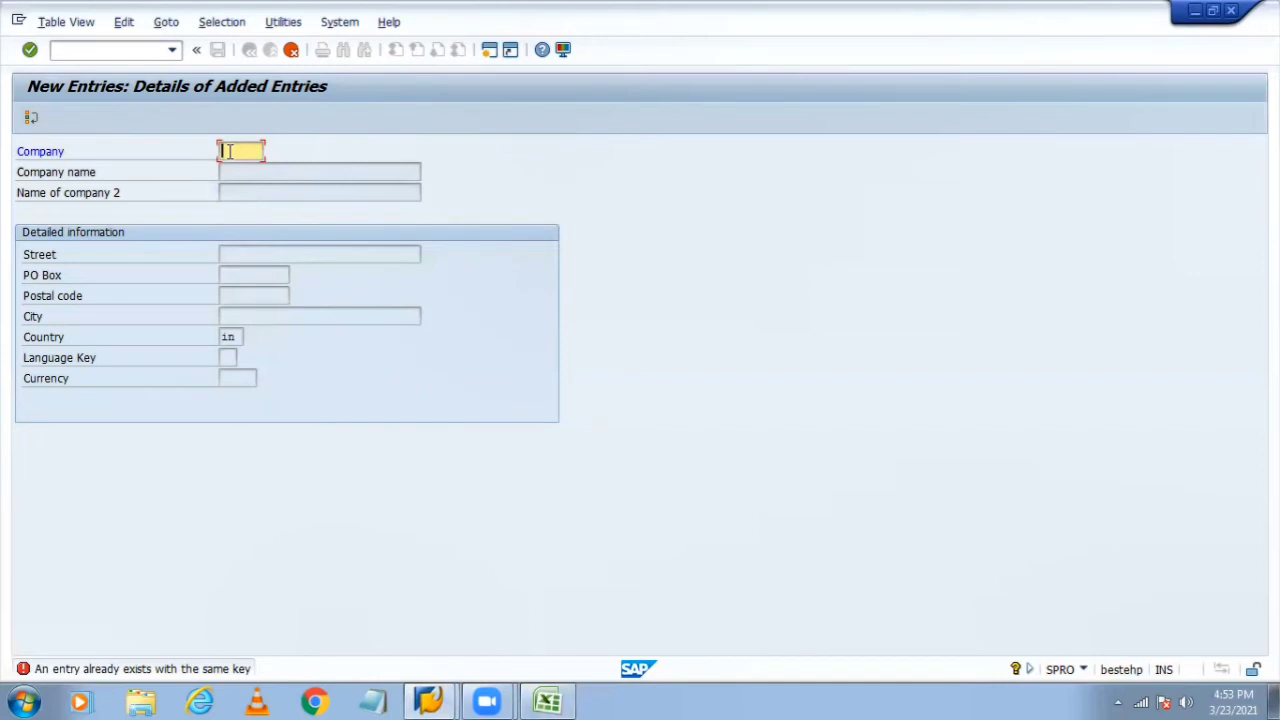
{"action": "type", "text": "tat"}
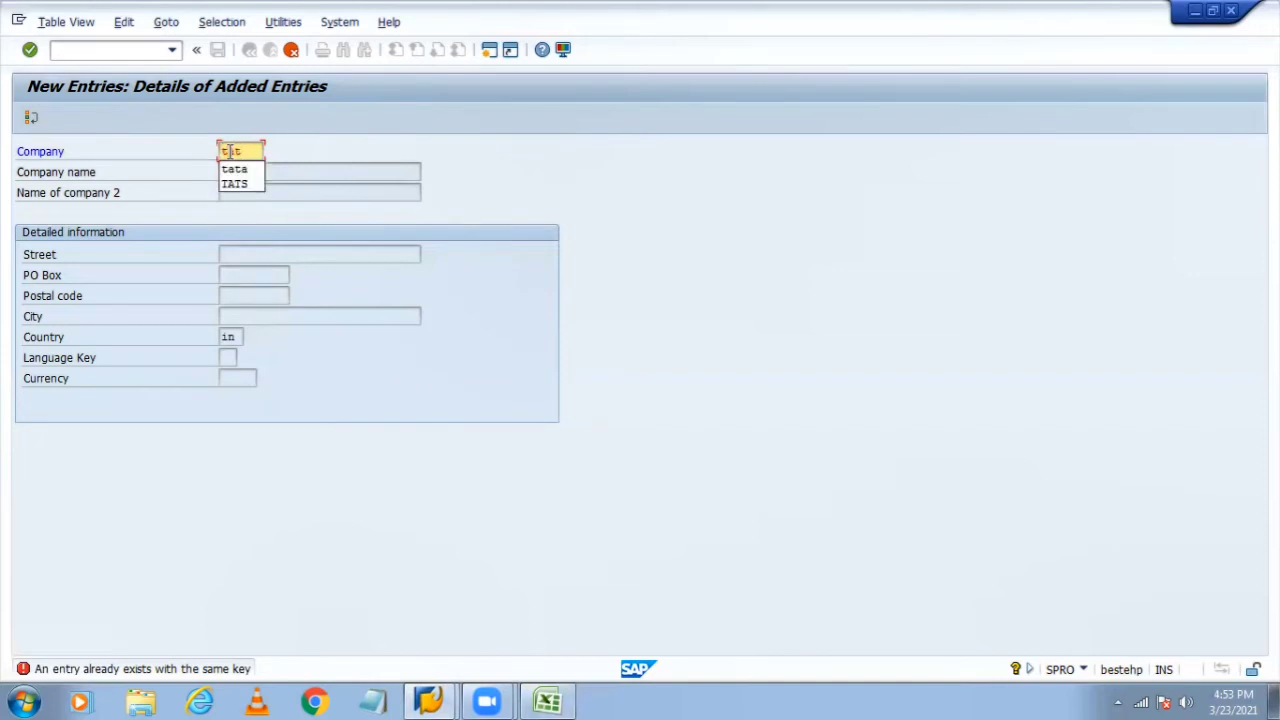
{"action": "type", "text": "a"}
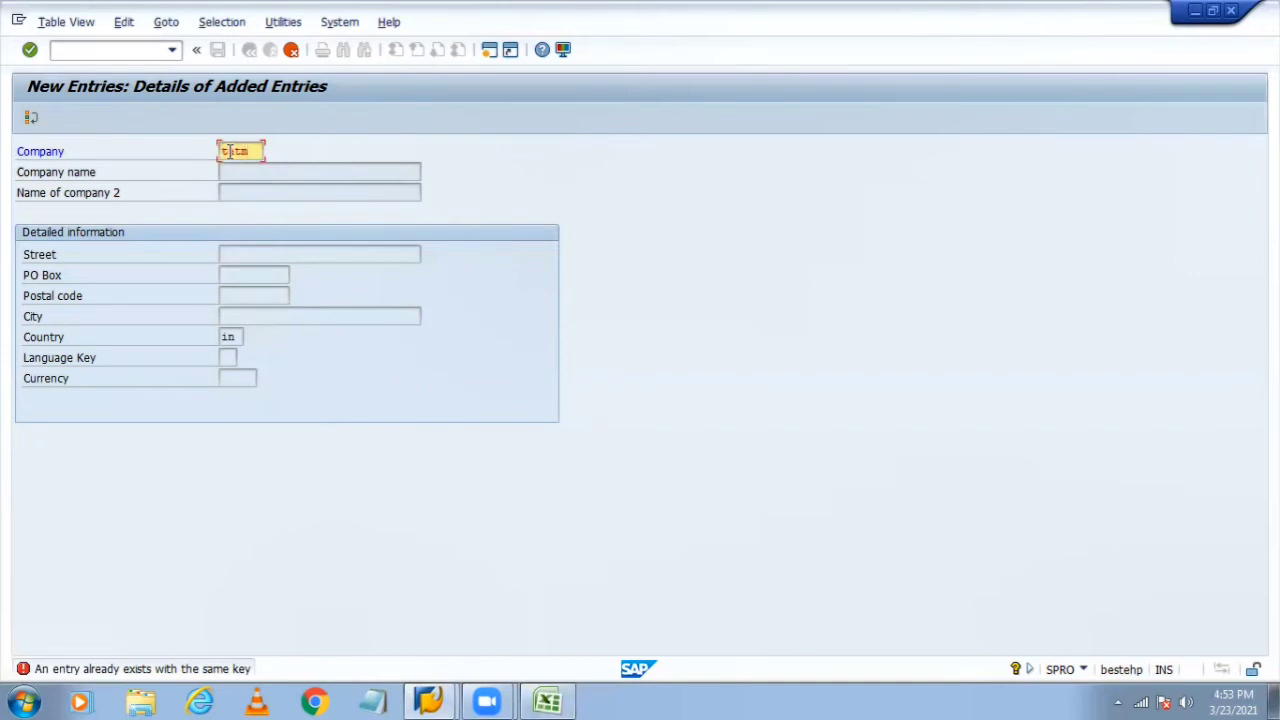
{"action": "key", "text": "BackSpace"}
{"action": "type", "text": "s"}
{"action": "key", "text": "Return"}
{"action": "key", "text": "BackSpace"}
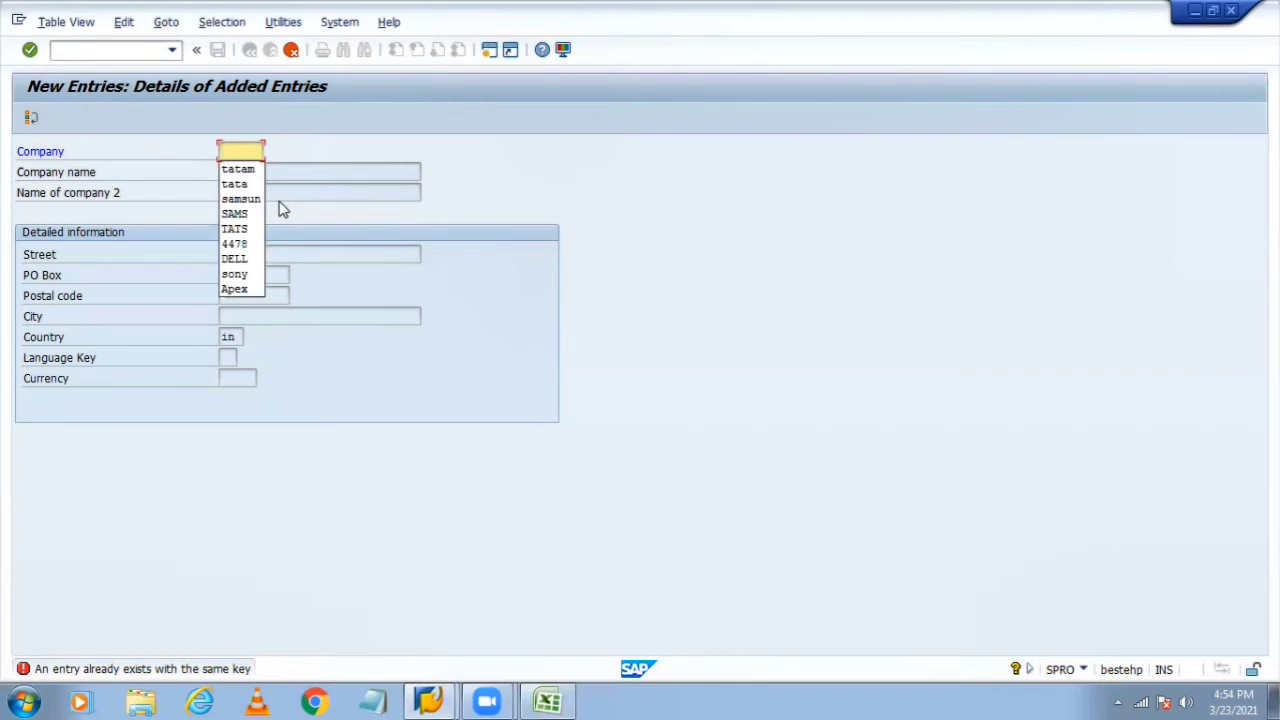
Switch to Excel and enter 6600 in cell E4 beside TATA as the alternative company key.
{"action": "key", "text": "alt+Tab"}
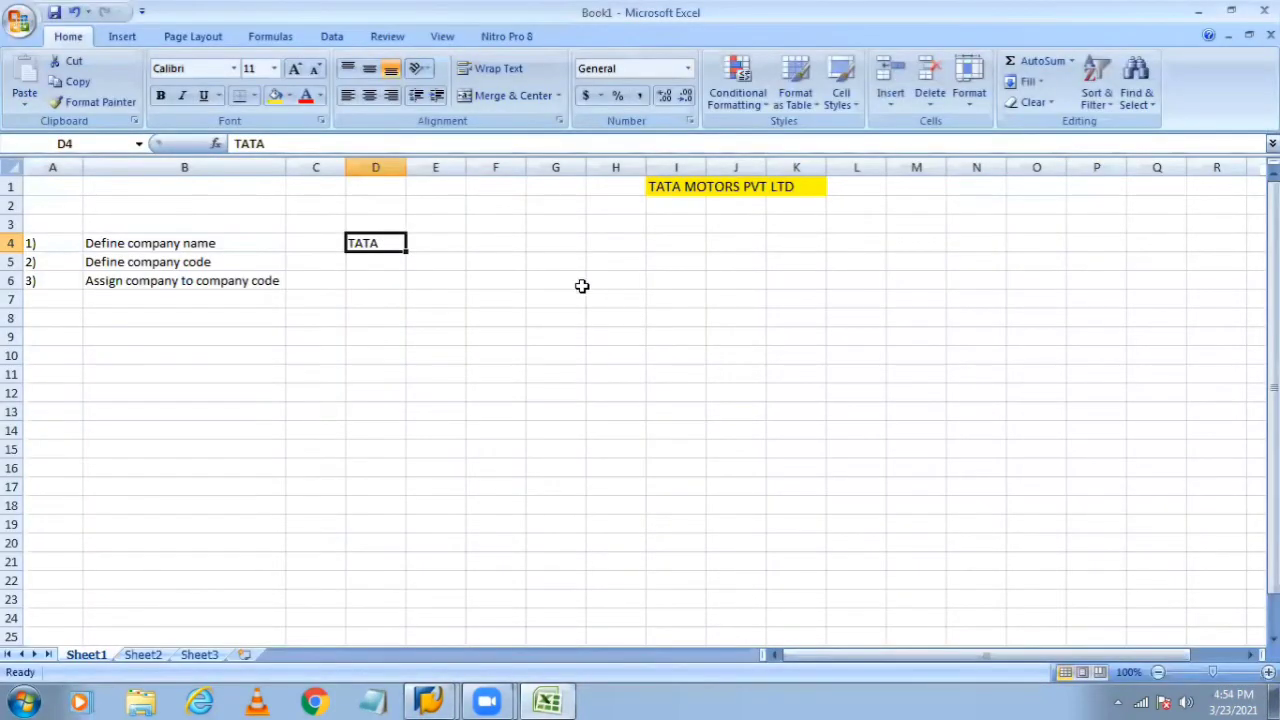
{"action": "left_click", "coordinate": [428, 249]}
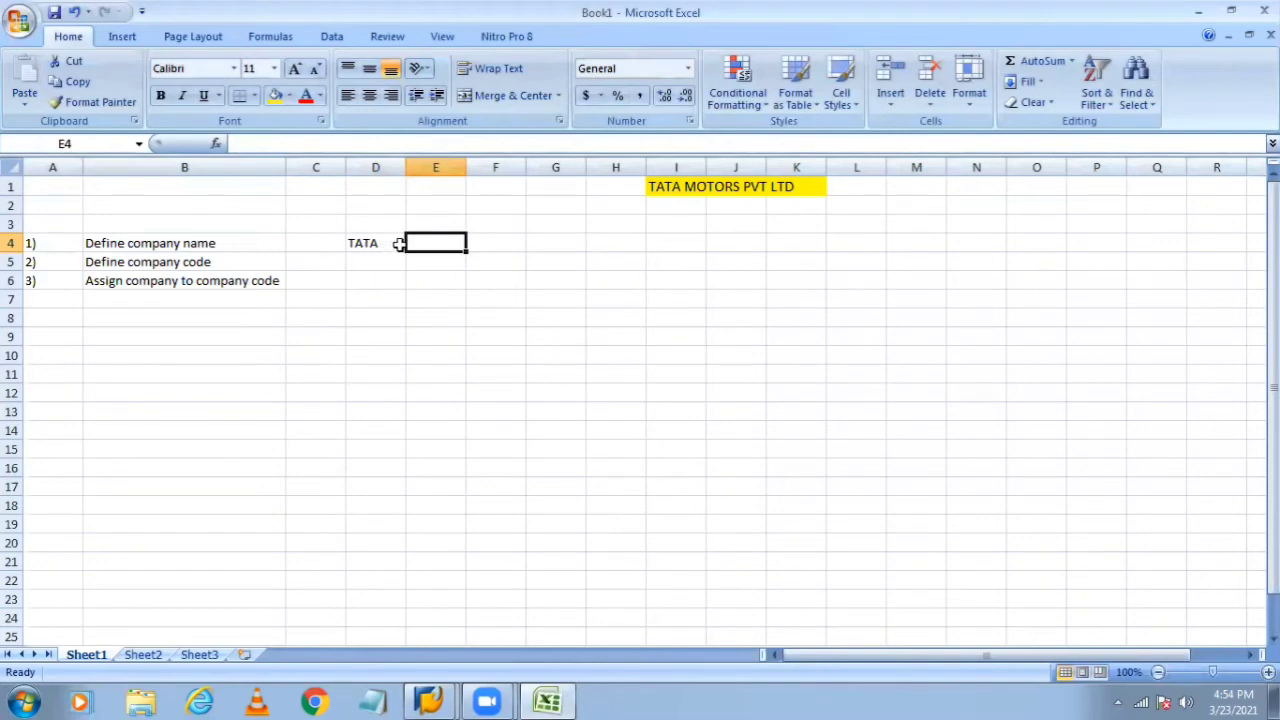
{"action": "left_click", "coordinate": [384, 243]}
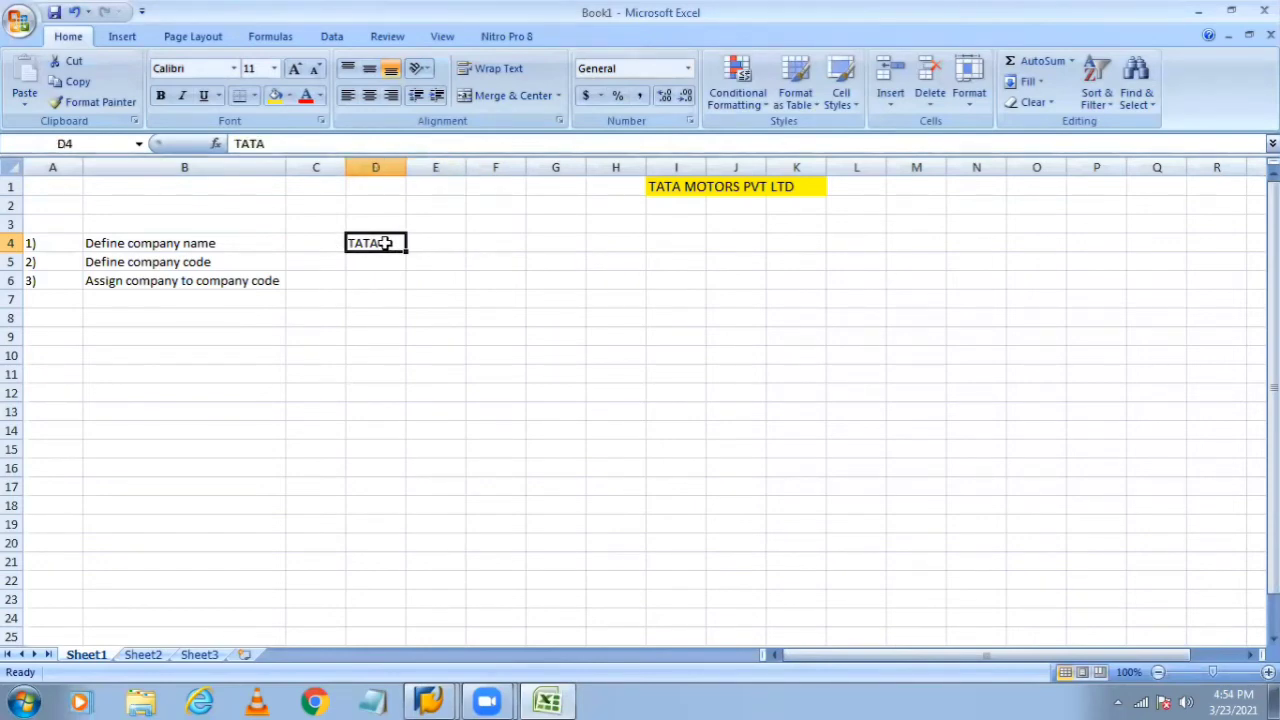
{"action": "left_click", "coordinate": [443, 243]}
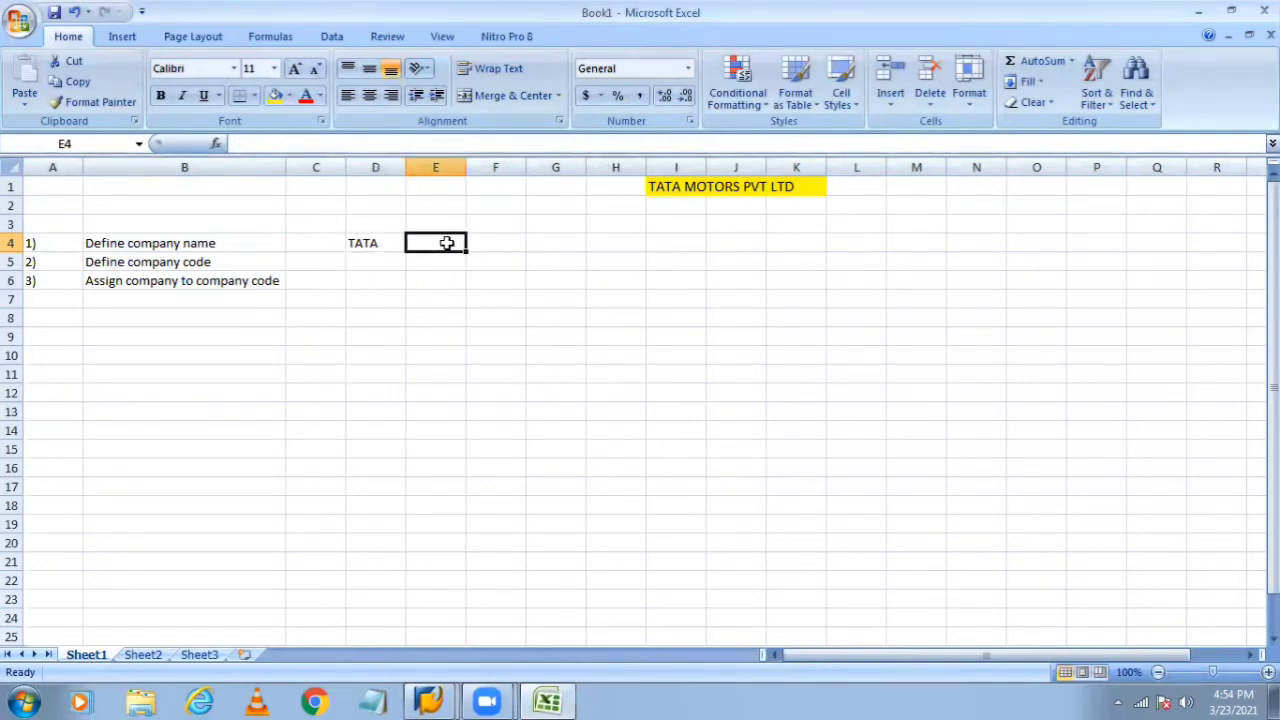
{"action": "type", "text": "66"}
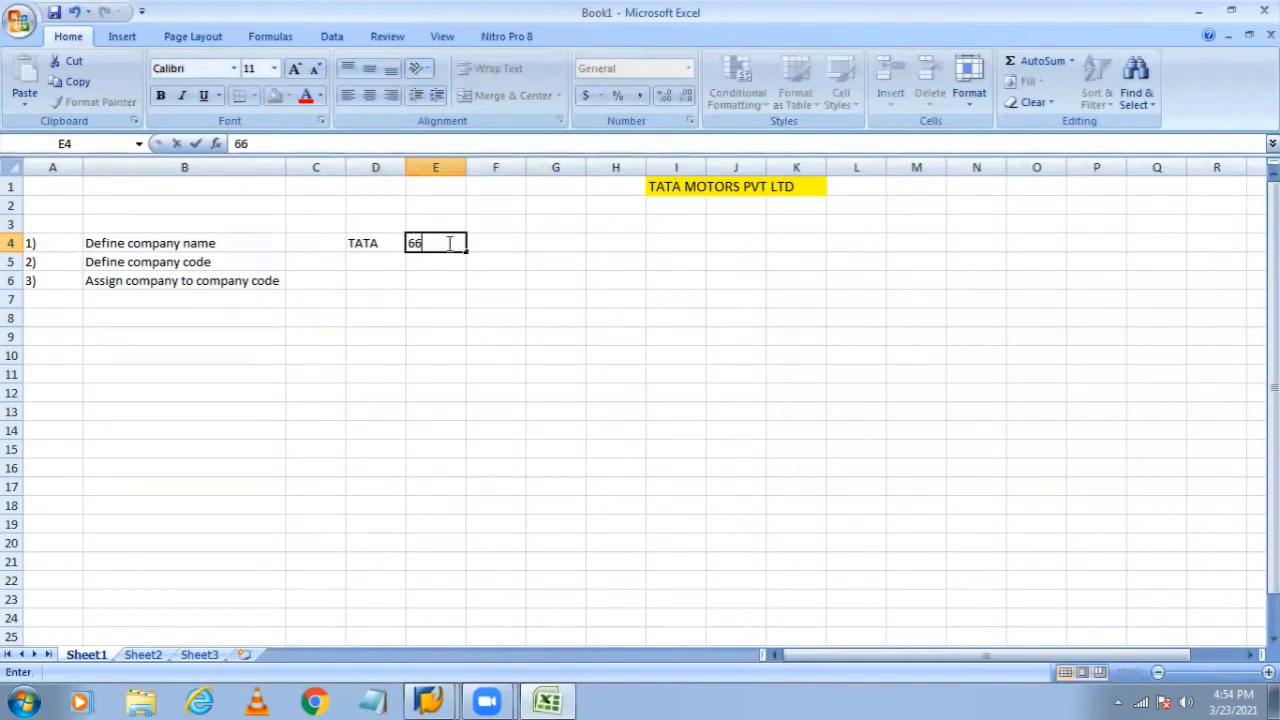
{"action": "type", "text": "00"}
{"action": "left_click", "coordinate": [468, 315]}
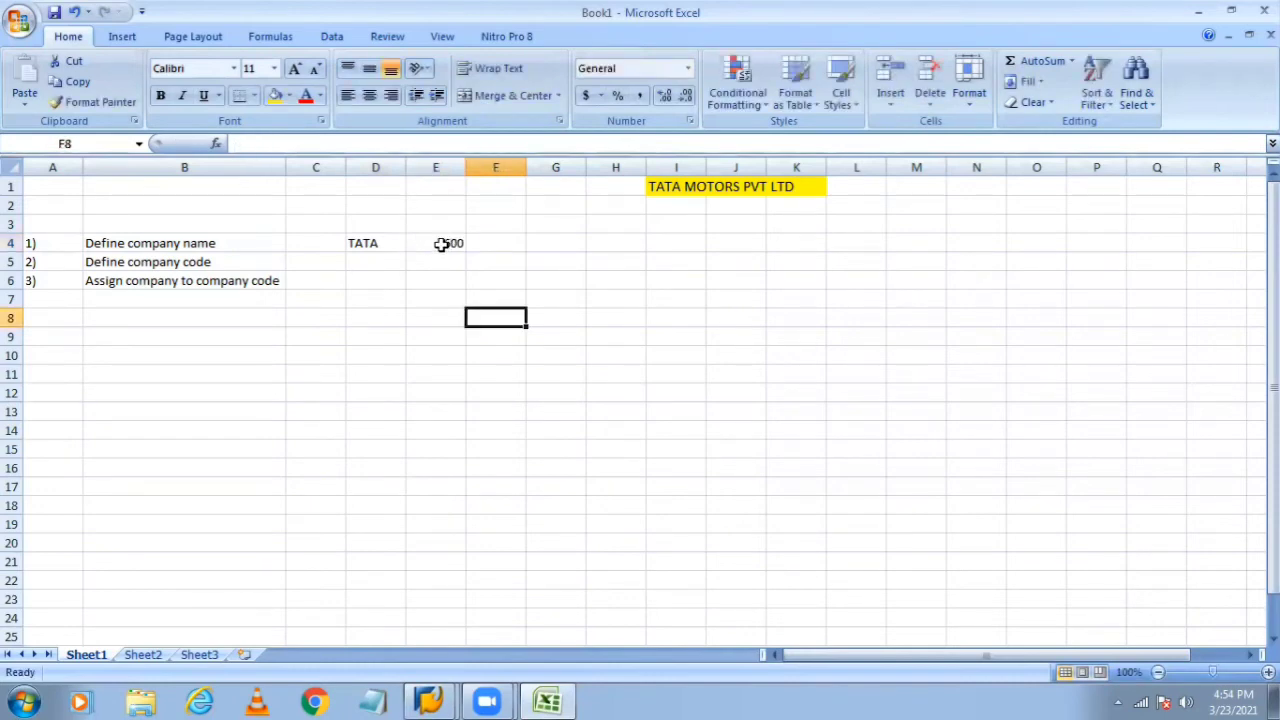
{"action": "left_click", "coordinate": [442, 245]}
Switch back to SAP and set the new entry's company key to 6600.
{"action": "key", "text": "alt+Tab"}
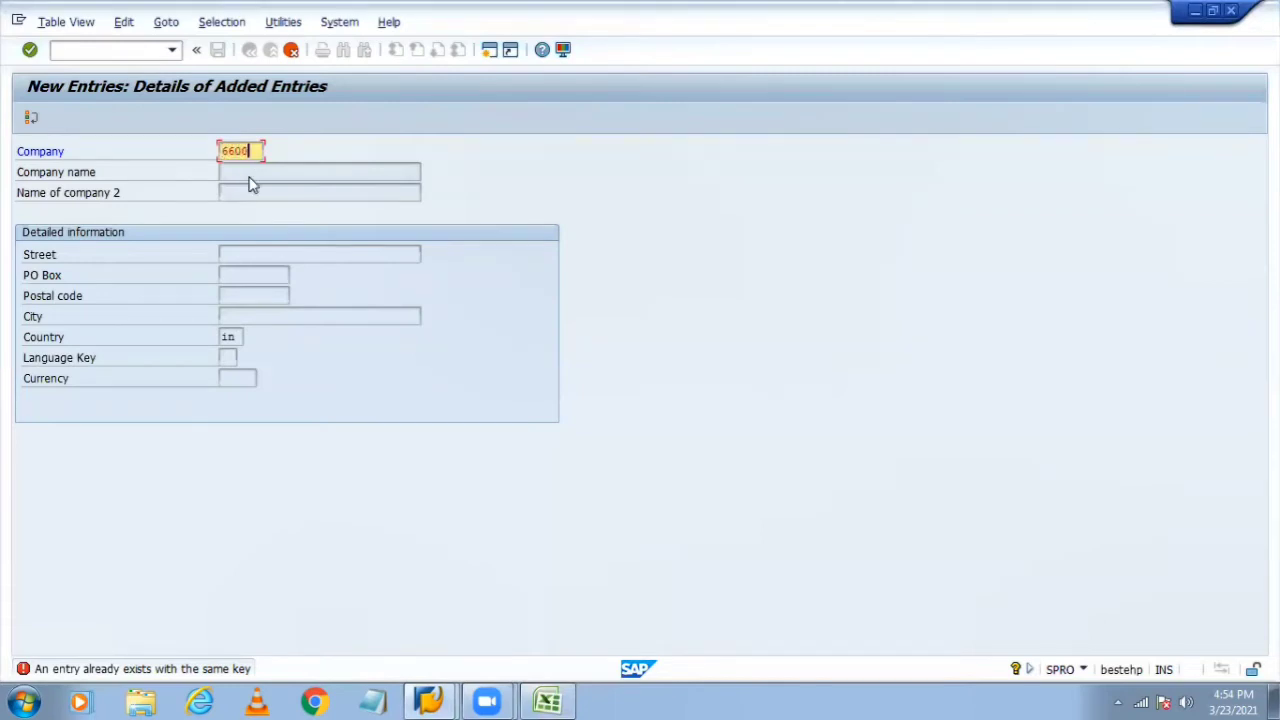
{"action": "key", "text": "Return"}
{"action": "left_click", "coordinate": [305, 192]}
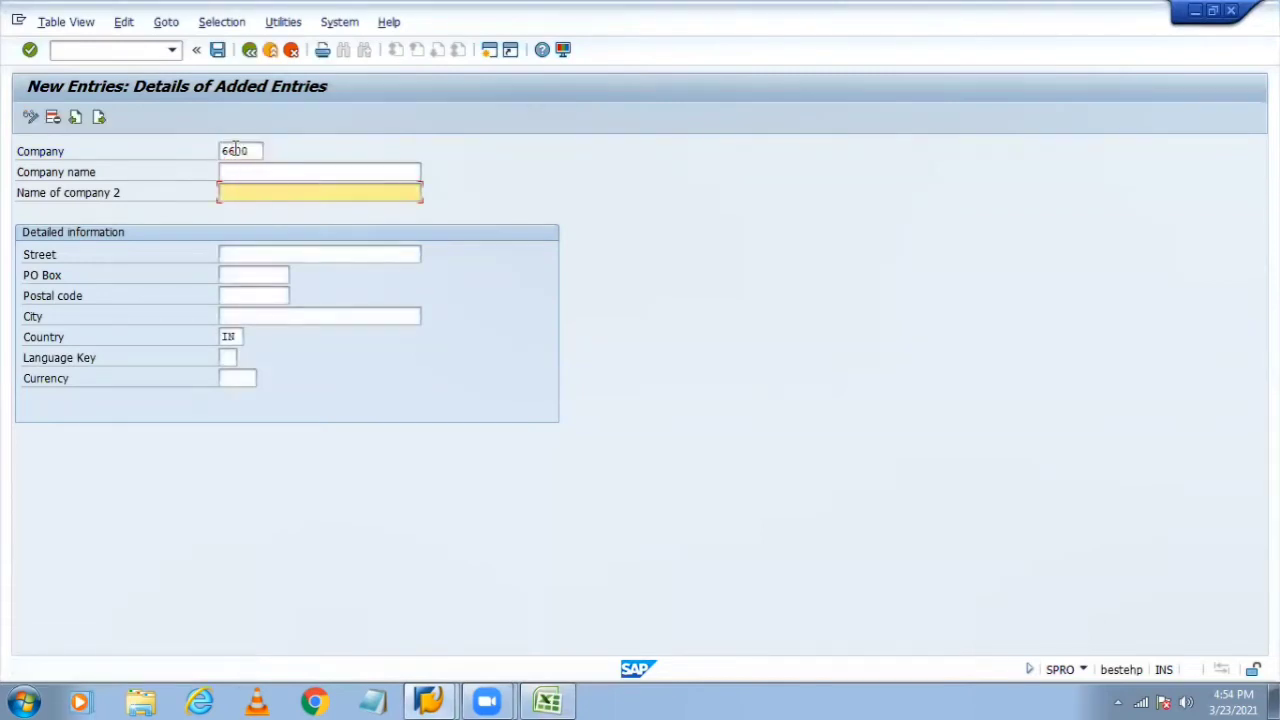
Switch to Excel, review the company name in cell I1 and the company key in cell E4, and return to SAP.
{"action": "key", "text": "alt+Tab"}
{"action": "left_click", "coordinate": [692, 188]}
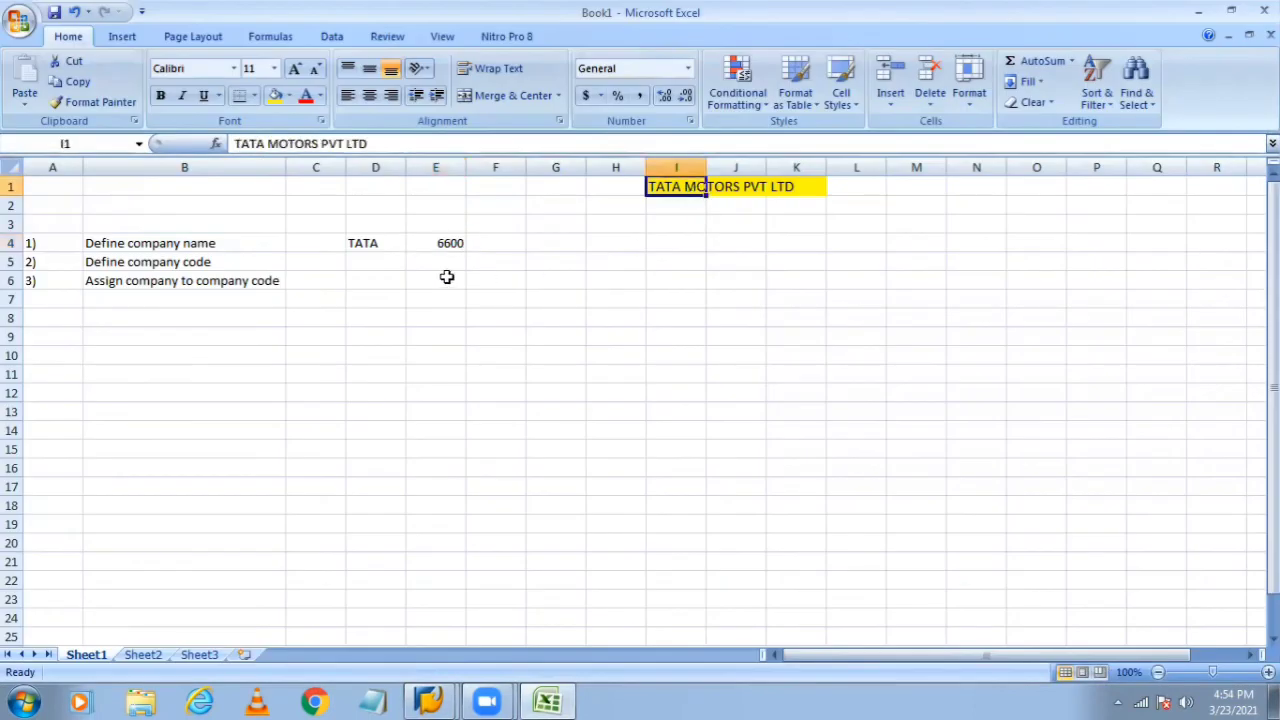
{"action": "left_click", "coordinate": [437, 243]}
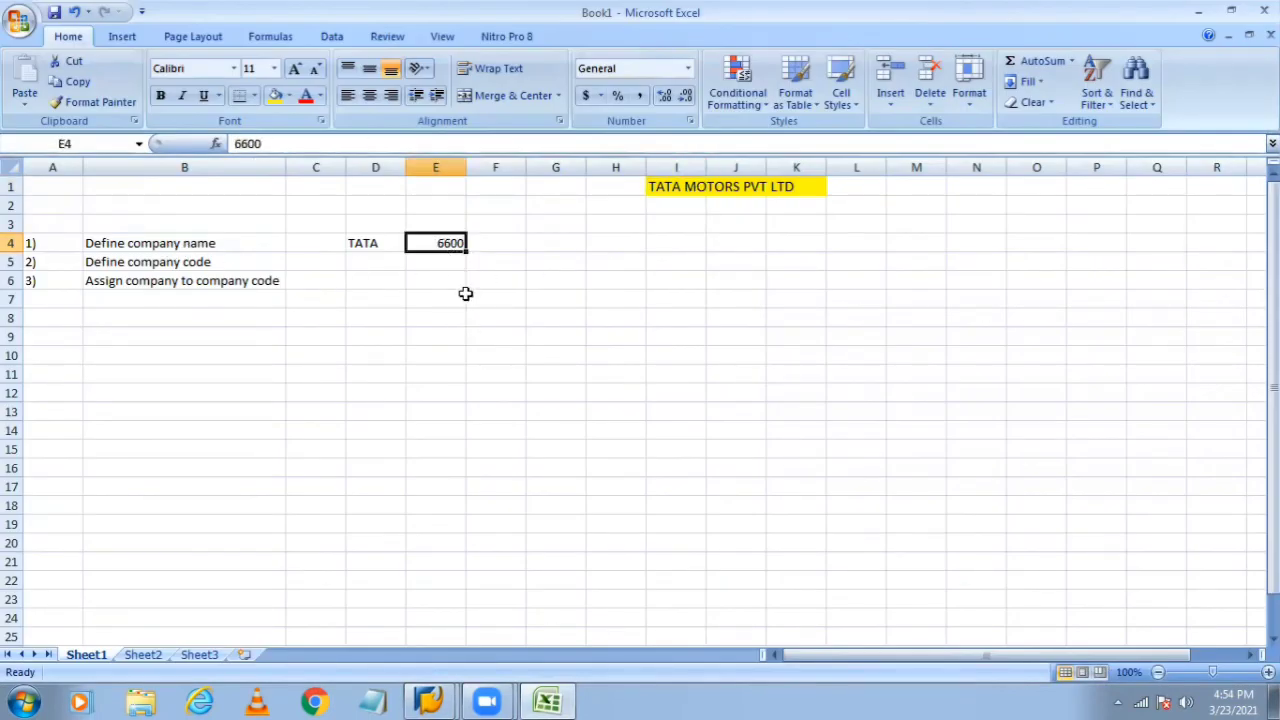
{"action": "key", "text": "alt+Tab"}
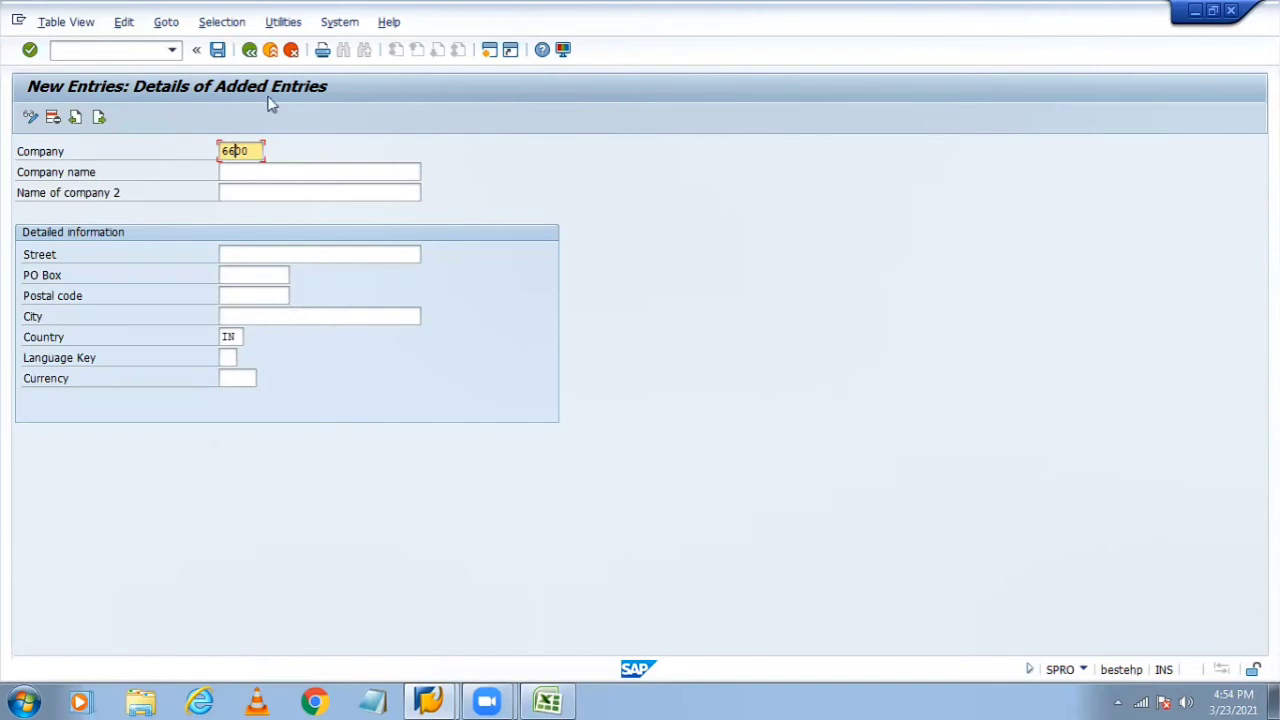
Cancel the new company entry and look through the existing company keys in the Internal trading partners overview.
{"action": "left_click", "coordinate": [291, 49]}
{"action": "left_click", "coordinate": [253, 346]}
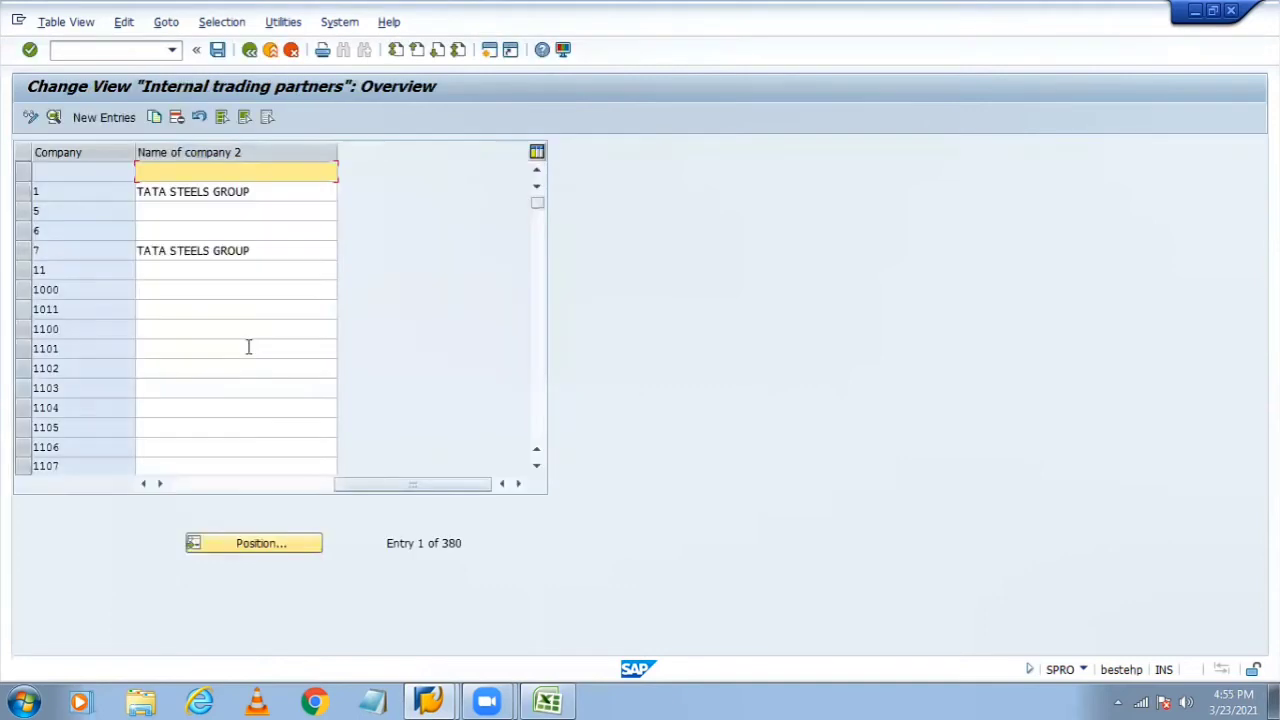
{"action": "scroll", "coordinate": [543, 322], "scroll_direction": "down", "scroll_amount": 1}
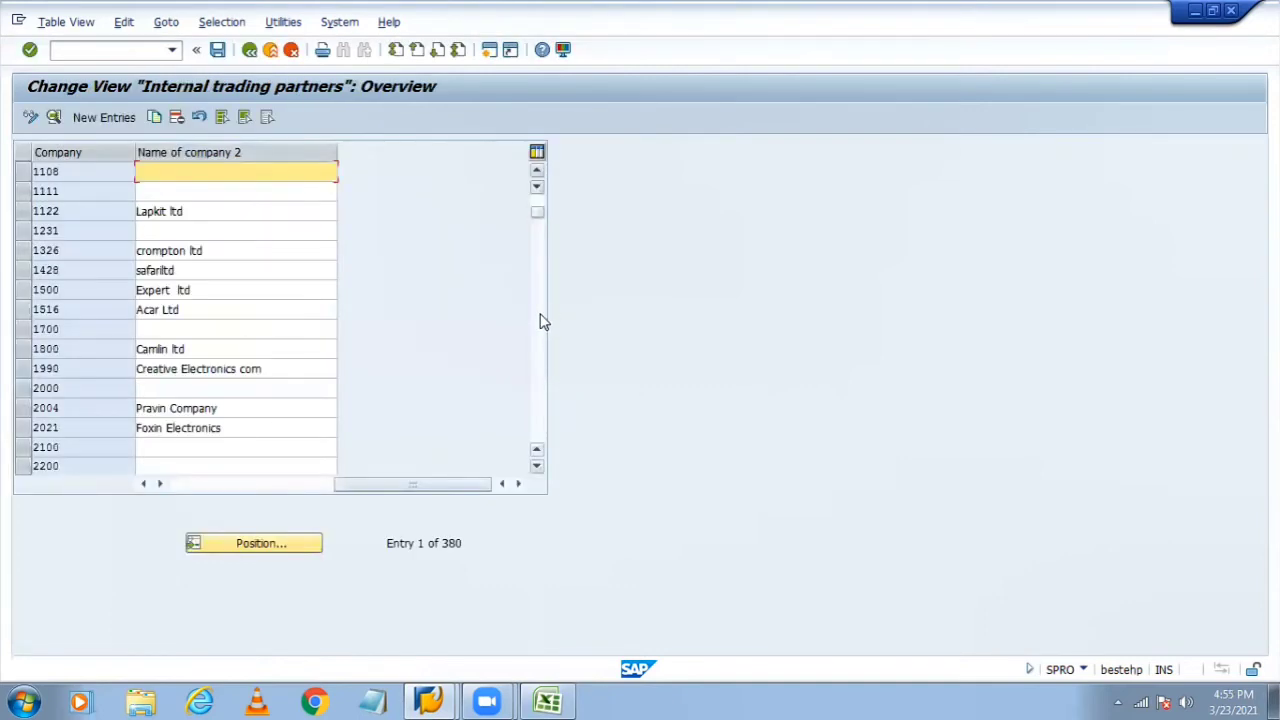
{"action": "scroll", "coordinate": [543, 325], "scroll_direction": "down", "scroll_amount": 1}
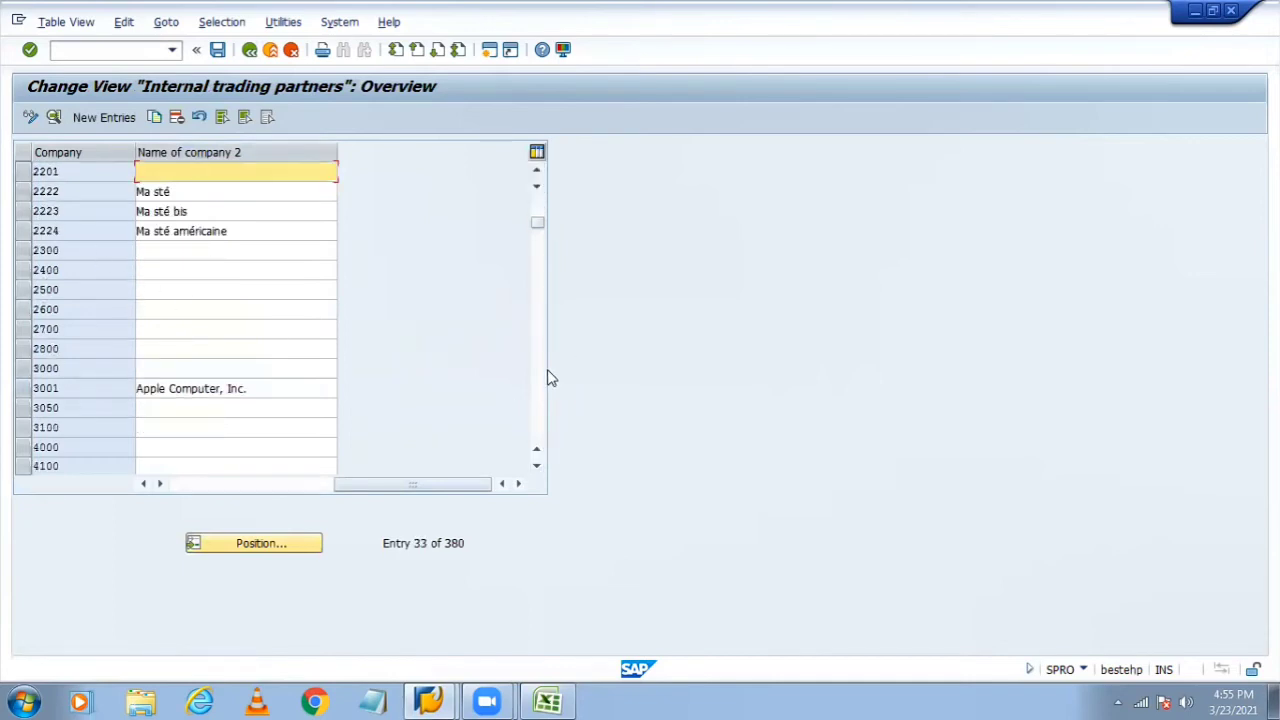
{"action": "scroll", "coordinate": [543, 384], "scroll_direction": "down", "scroll_amount": 3}
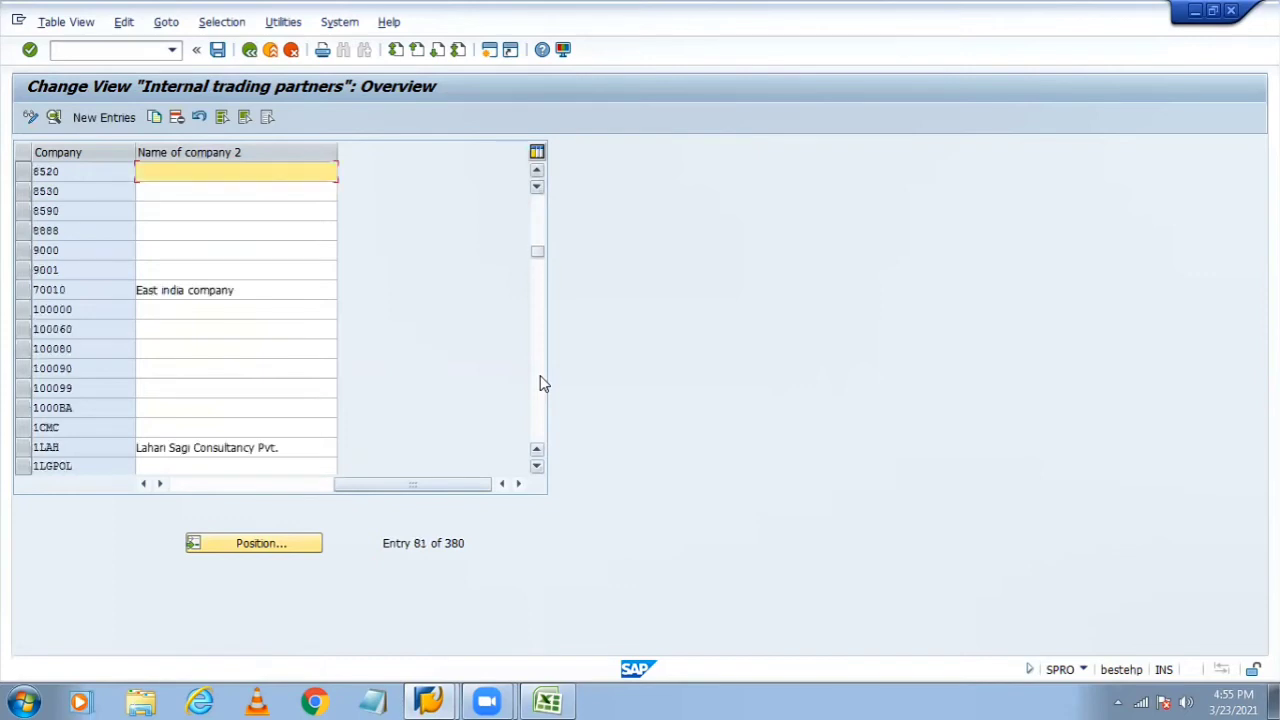
{"action": "scroll", "coordinate": [543, 384], "scroll_direction": "down", "scroll_amount": 1}
{"action": "scroll", "coordinate": [543, 384], "scroll_direction": "down", "scroll_amount": 5}
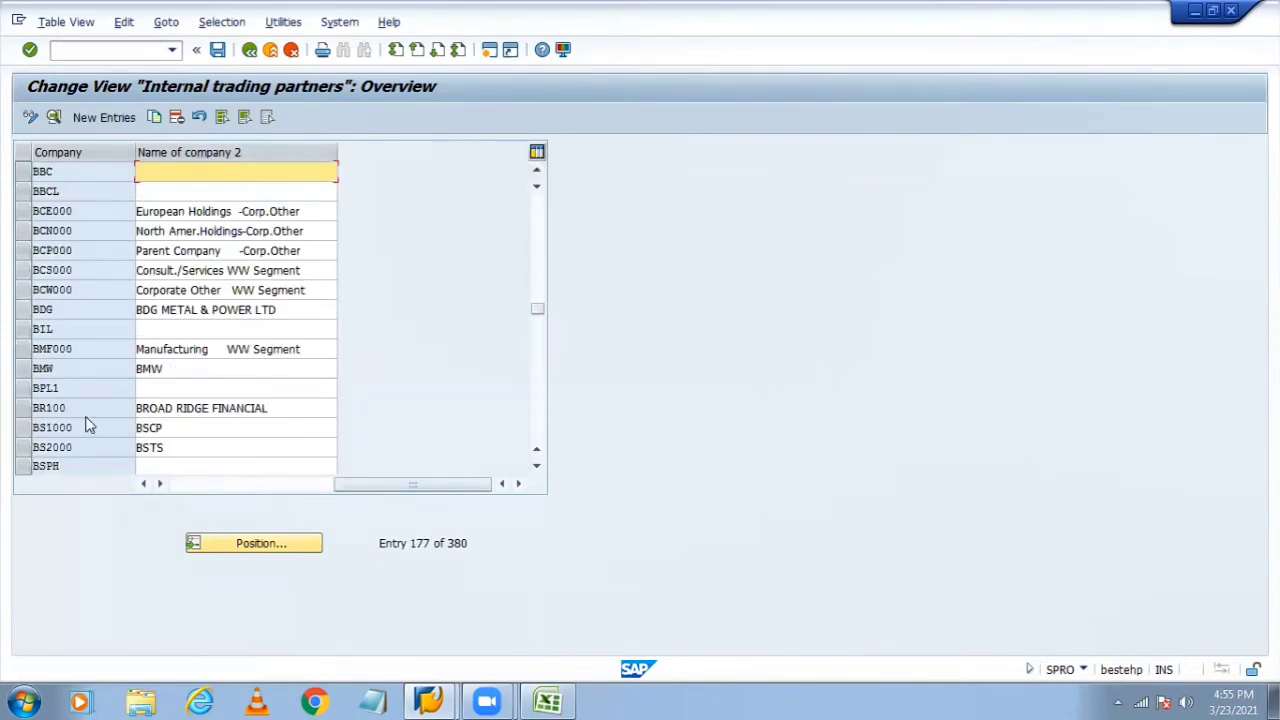
Examine the BMW entry's company key and second company name in the overview, then return towards the start of the list.
{"action": "left_click", "coordinate": [23, 368]}
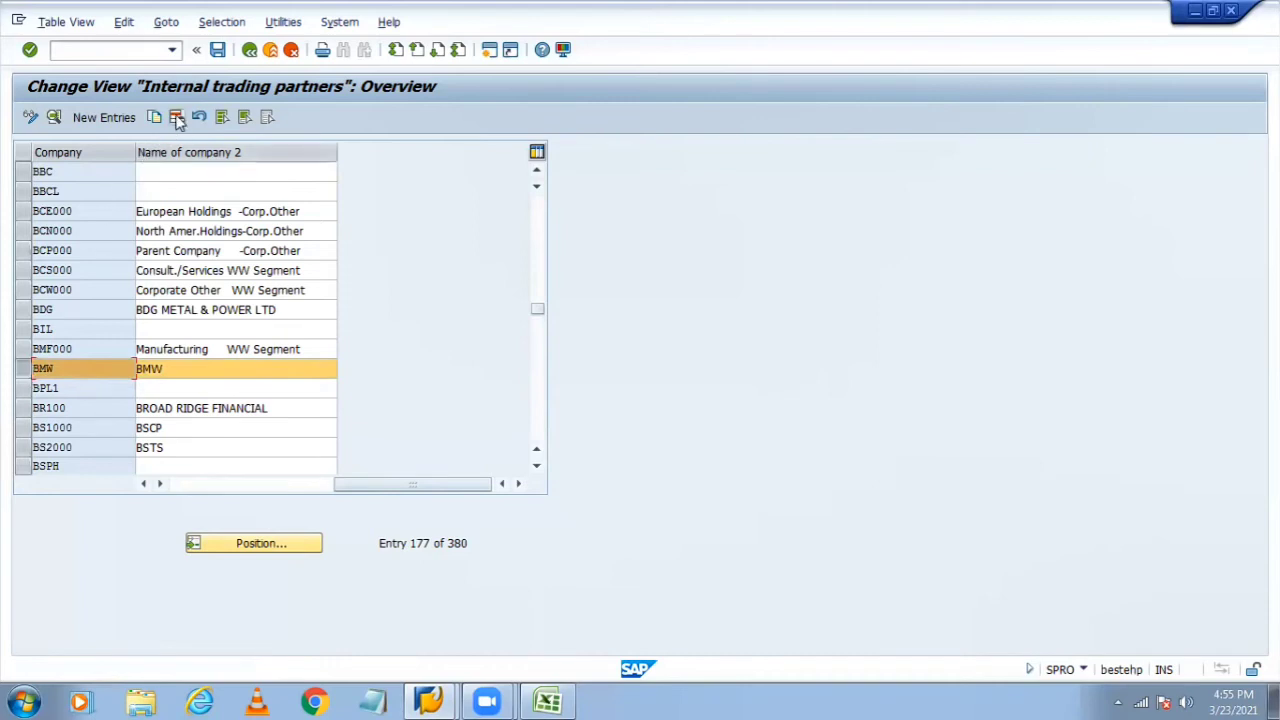
{"action": "left_click", "coordinate": [146, 368]}
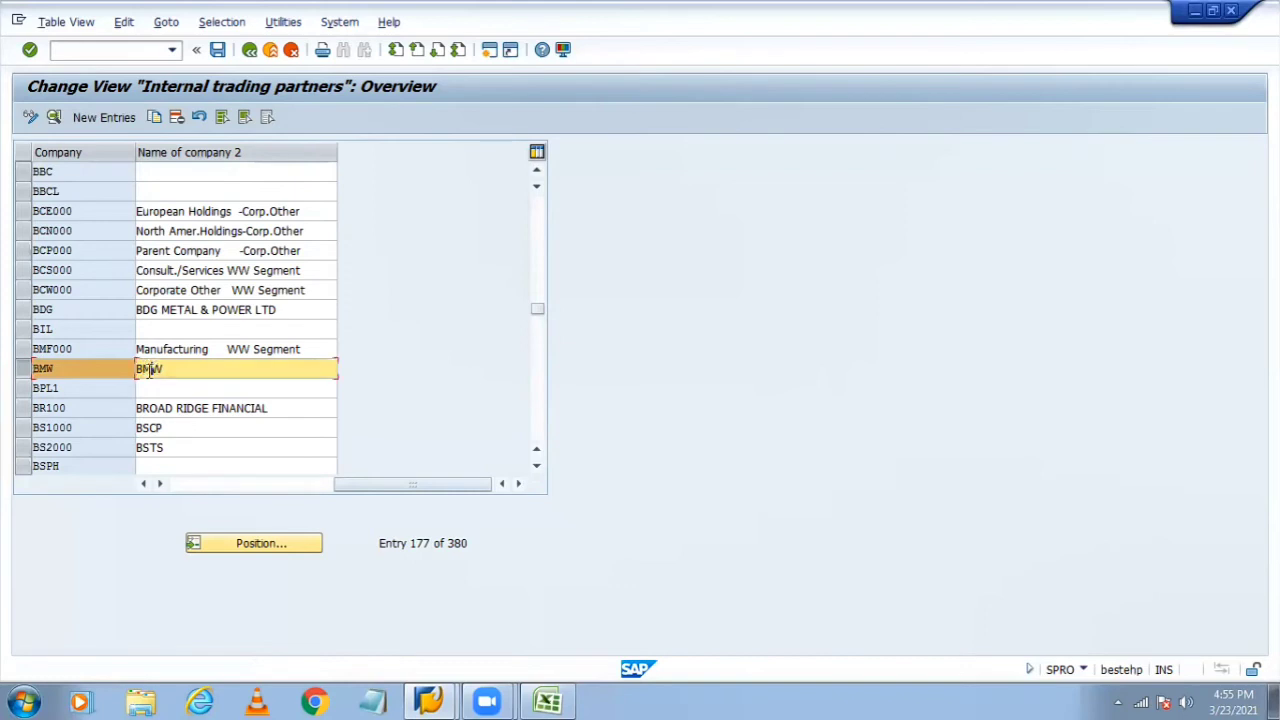
{"action": "left_click", "coordinate": [80, 368]}
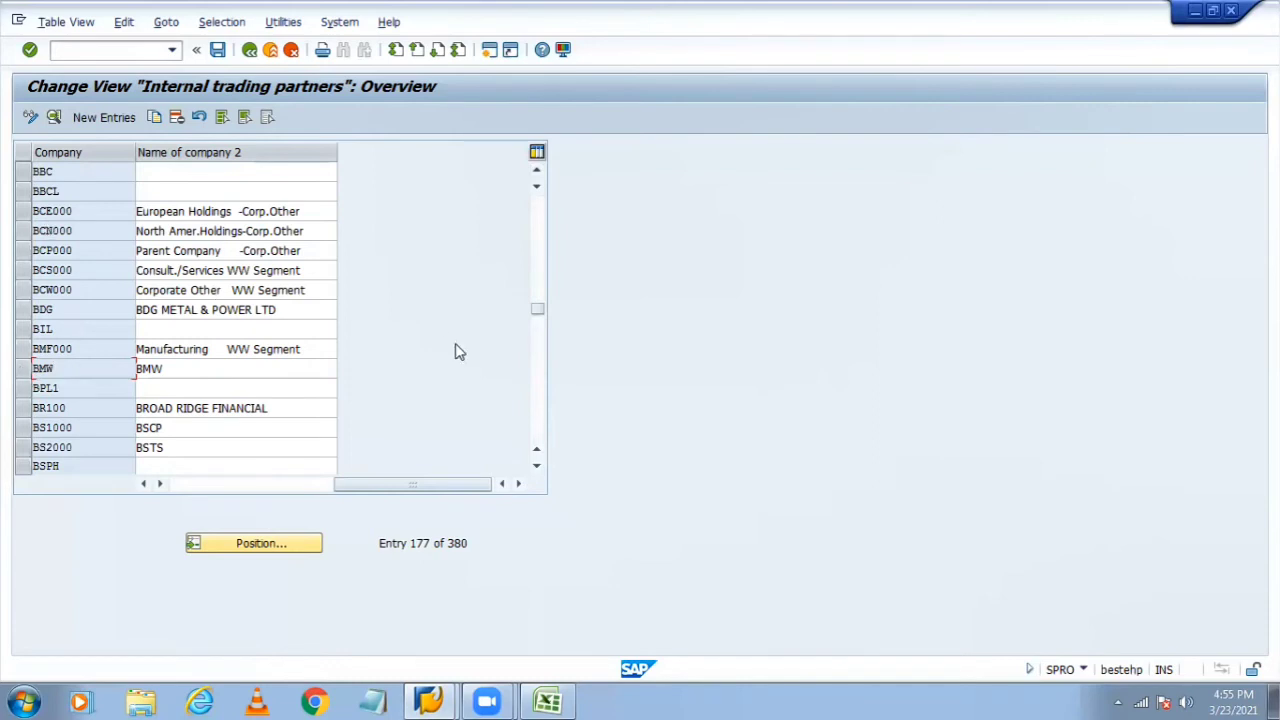
{"action": "left_click_drag", "start_coordinate": [535, 318], "coordinate": [534, 208]}
Check the planned key in Excel, then return to SAP and create a new entry with company key 6600.
{"action": "key", "text": "alt+Tab"}
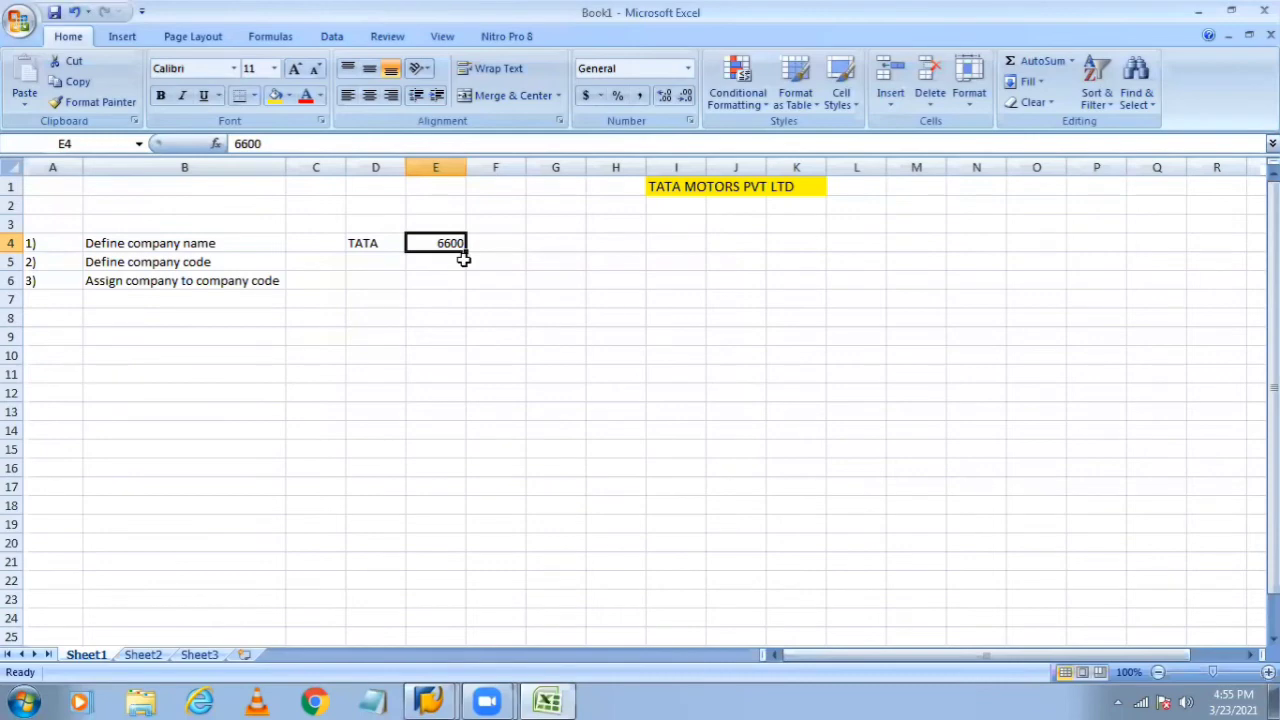
{"action": "key", "text": "alt+Tab"}
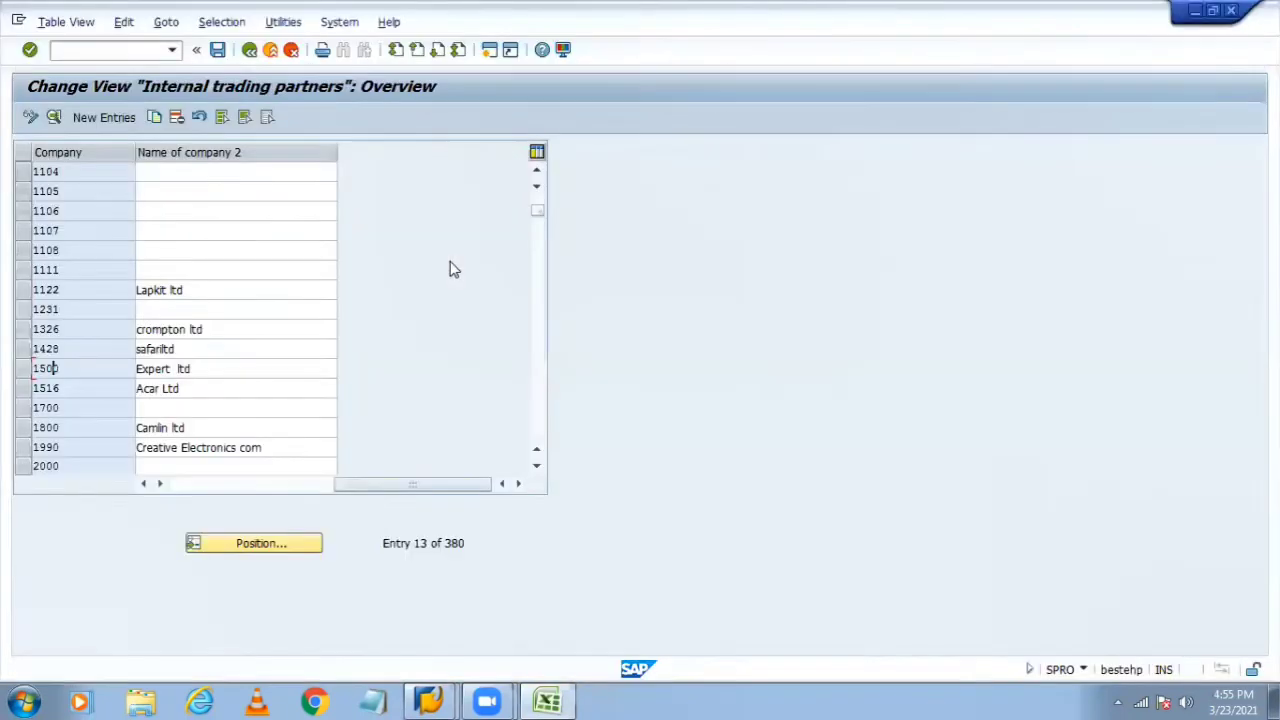
{"action": "left_click", "coordinate": [105, 118]}
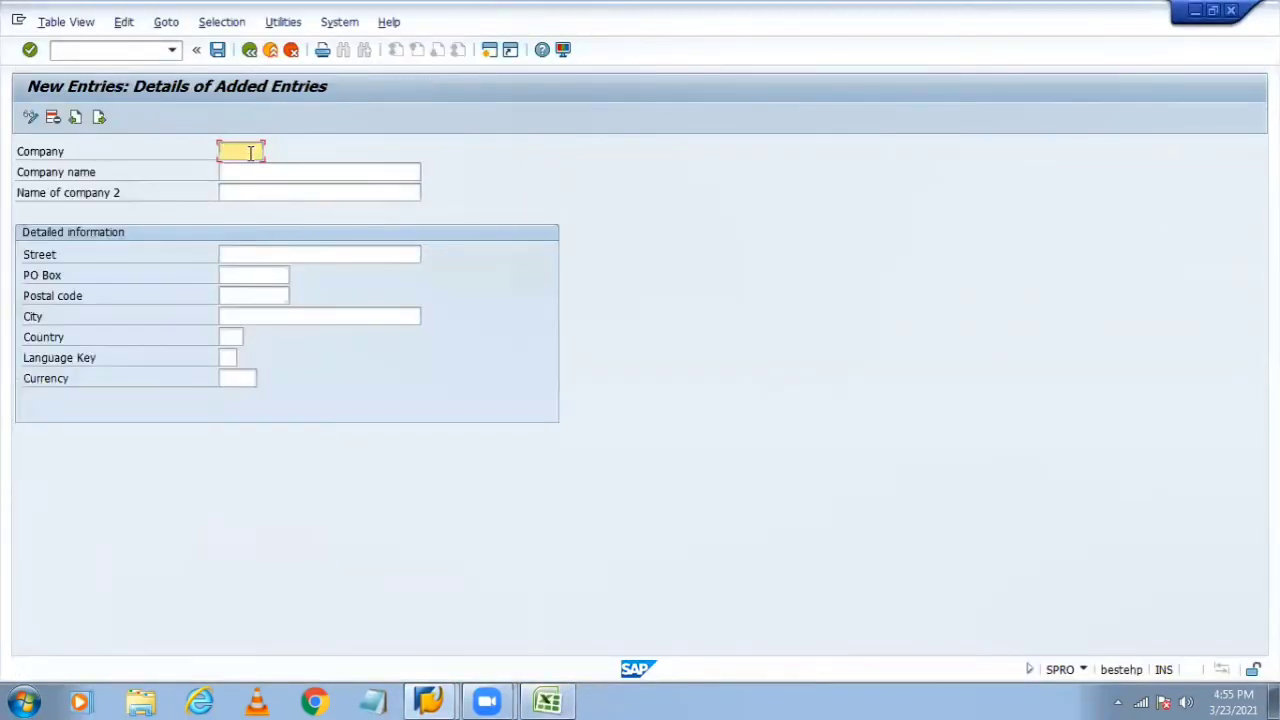
{"action": "type", "text": "6600"}
{"action": "left_click", "coordinate": [257, 169]}
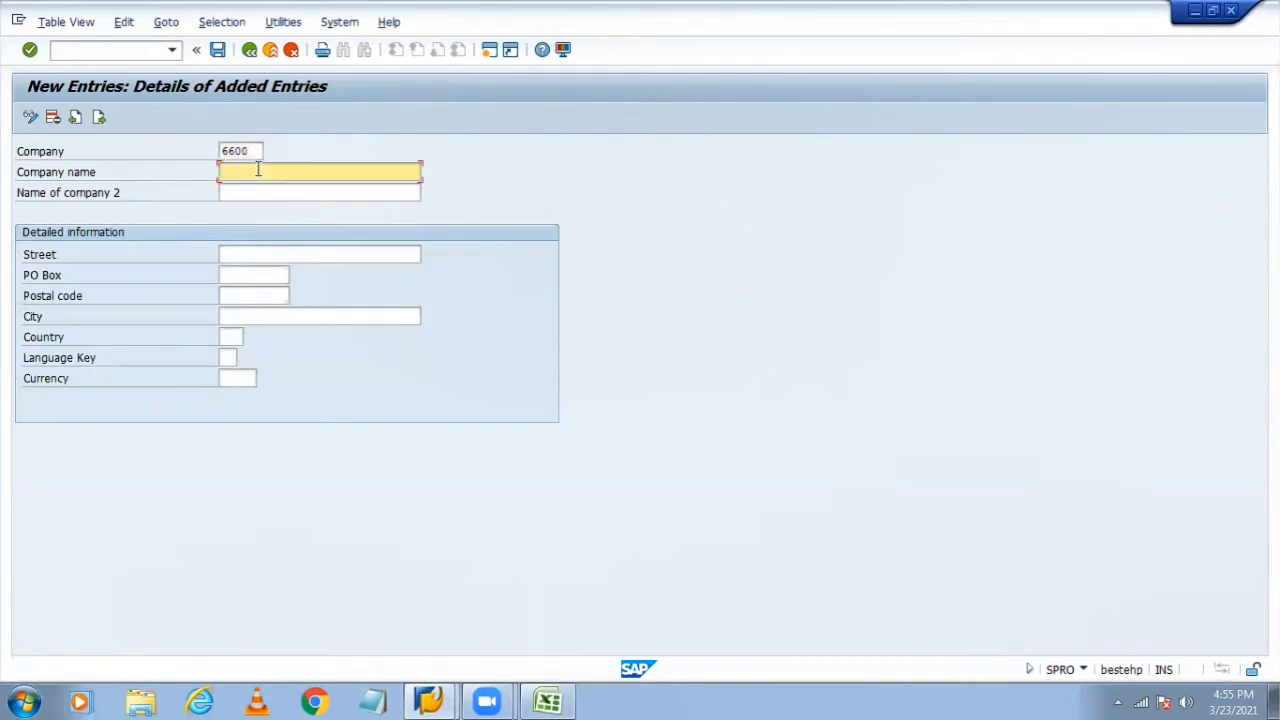
Copy TATA MOTORS PVT LTD from cell I1 in Excel and paste it as the company name in SAP.
{"action": "key", "text": "alt+Tab"}
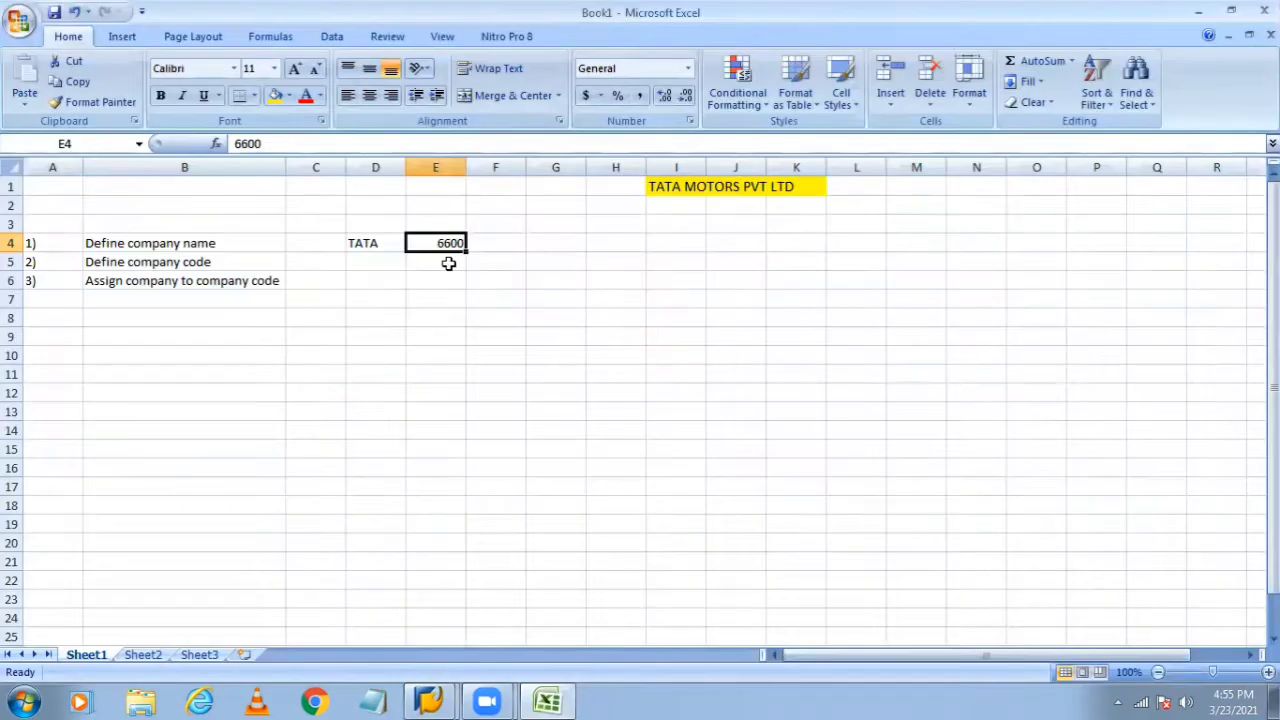
{"action": "left_click", "coordinate": [668, 188]}
{"action": "key", "text": "ctrl+c"}
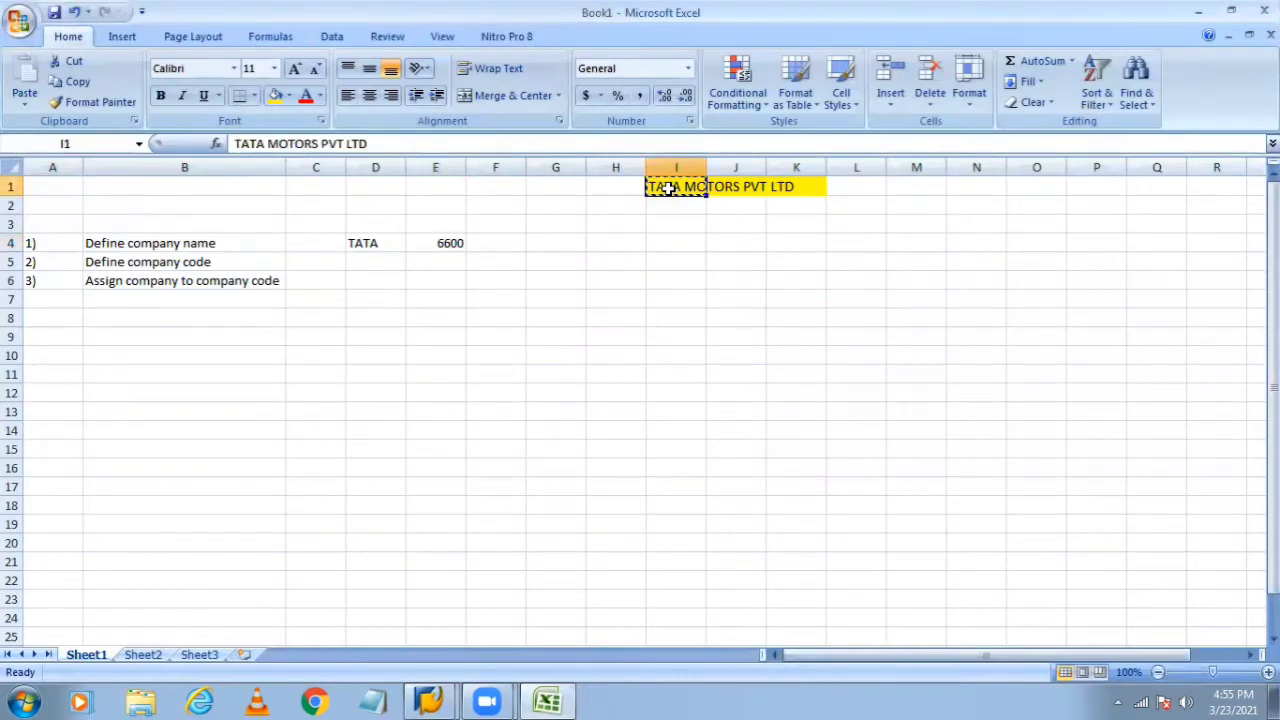
{"action": "key", "text": "alt+Tab"}
{"action": "key", "text": "ctrl+v"}
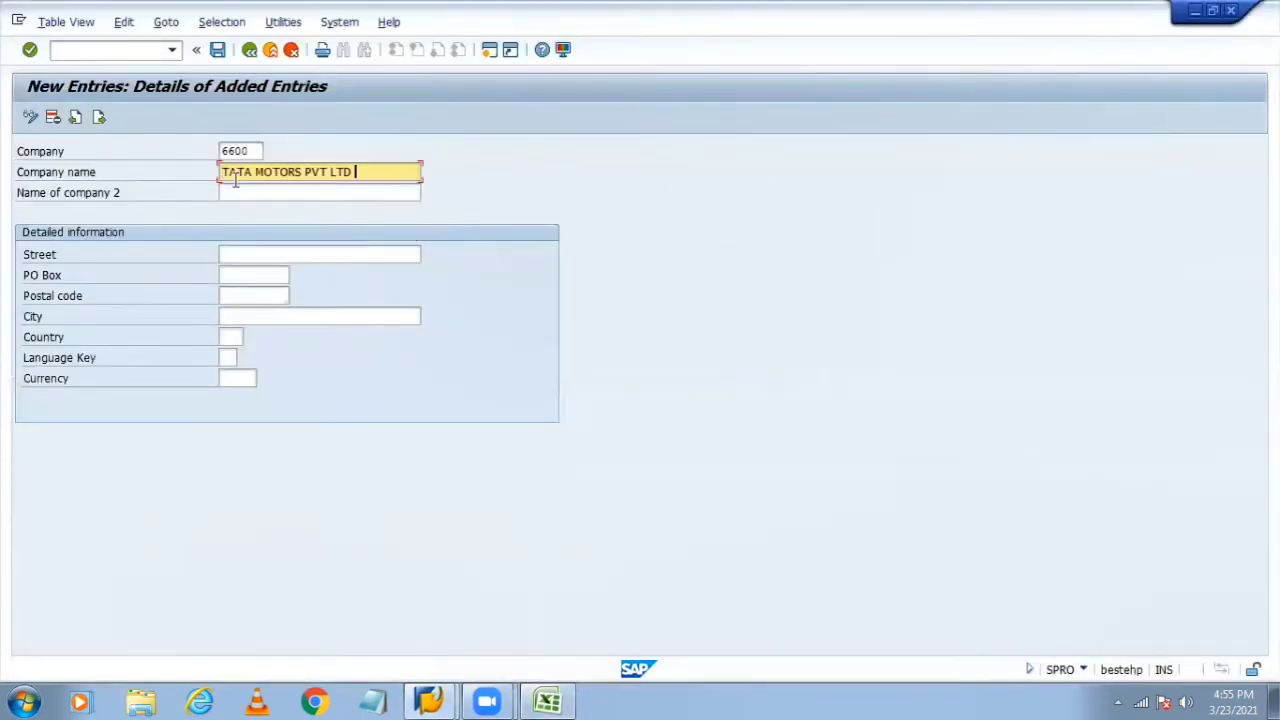
Set the second name of the company to TCS in capital letters.
{"action": "left_click", "coordinate": [252, 192]}
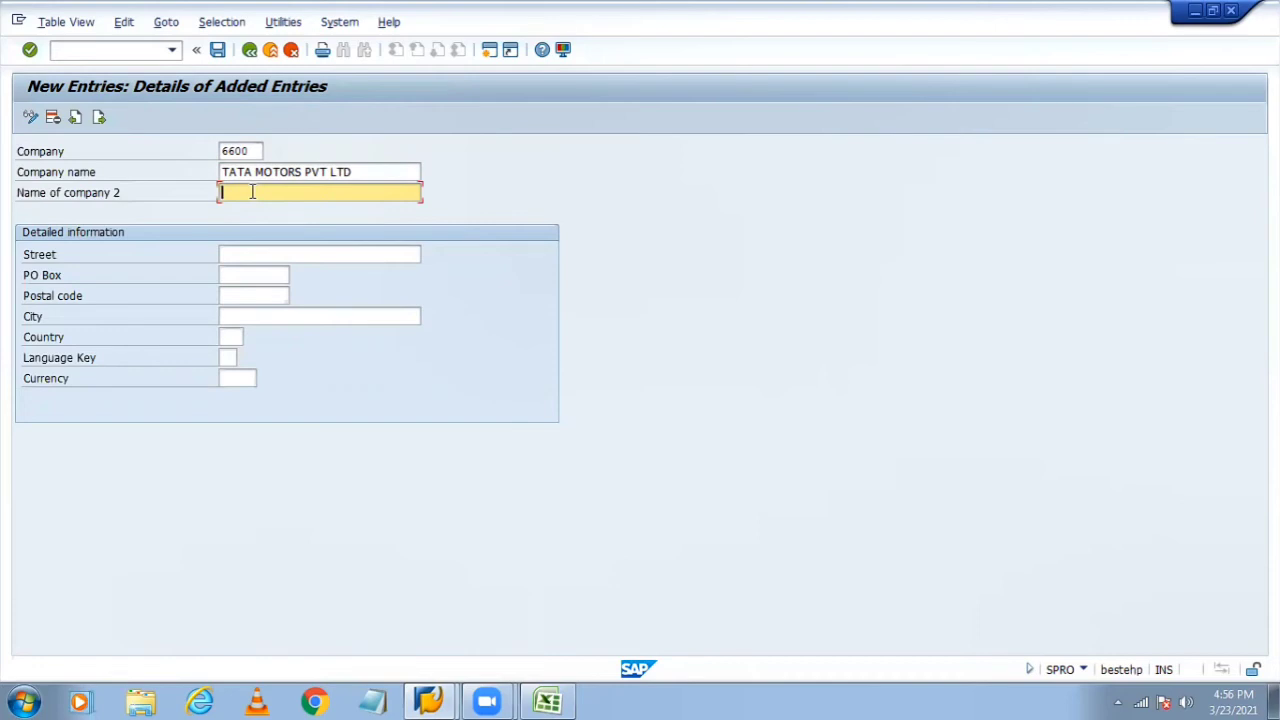
{"action": "type", "text": "tcs"}
{"action": "key", "text": "BackSpace"}
{"action": "key", "text": "BackSpace"}
{"action": "key", "text": "BackSpace"}
{"action": "type", "text": "TCS"}
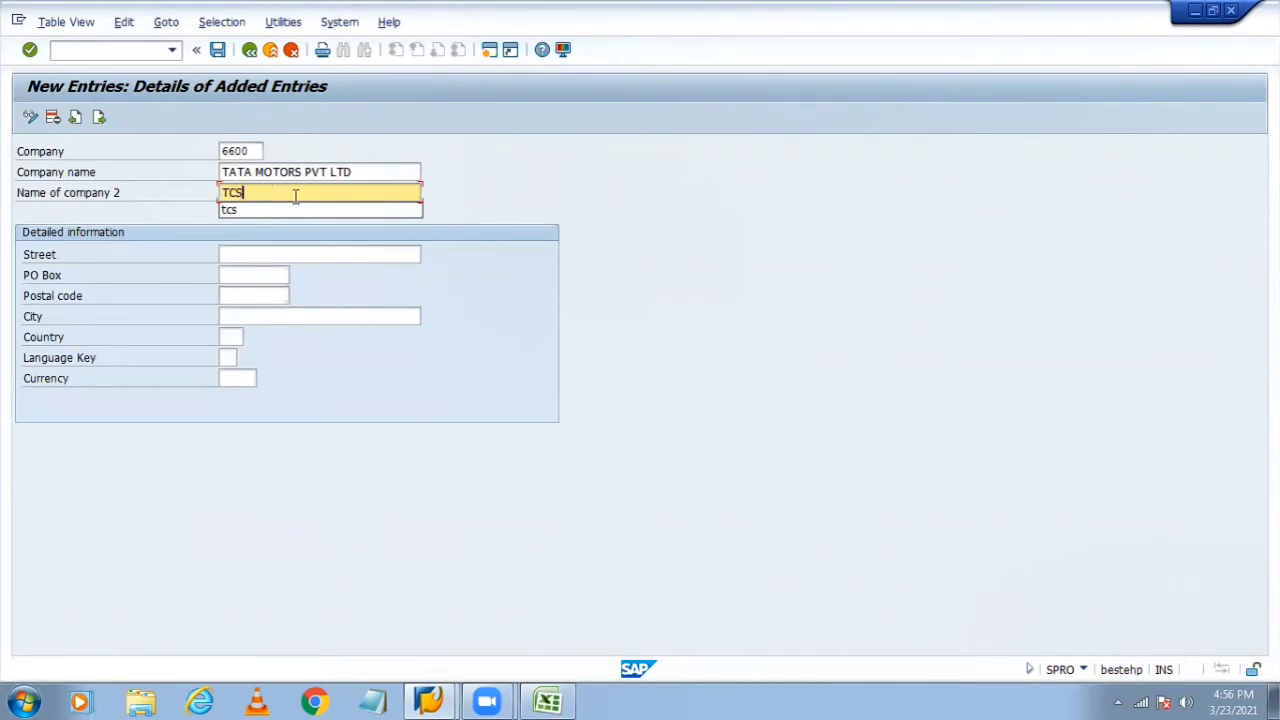
{"action": "left_click", "coordinate": [506, 156]}
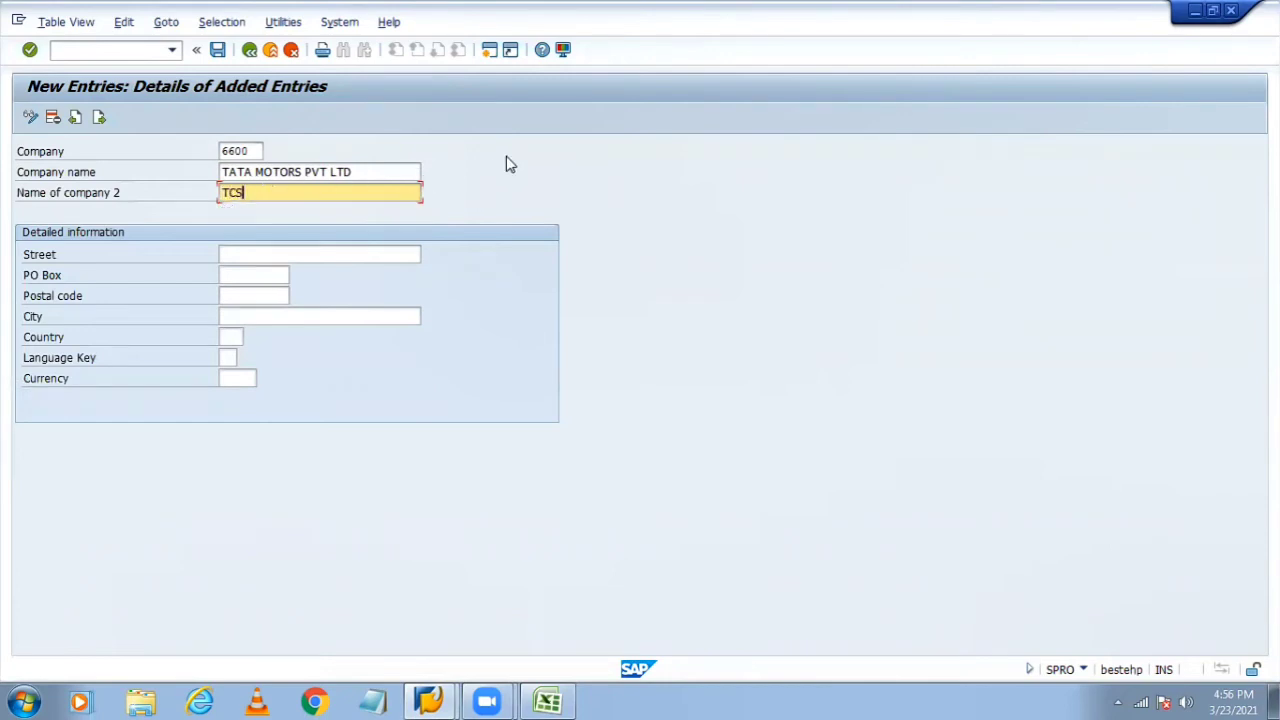
Enter the company's street address in the detailed information, correcting the landmark at its end.
{"action": "left_click", "coordinate": [259, 256]}
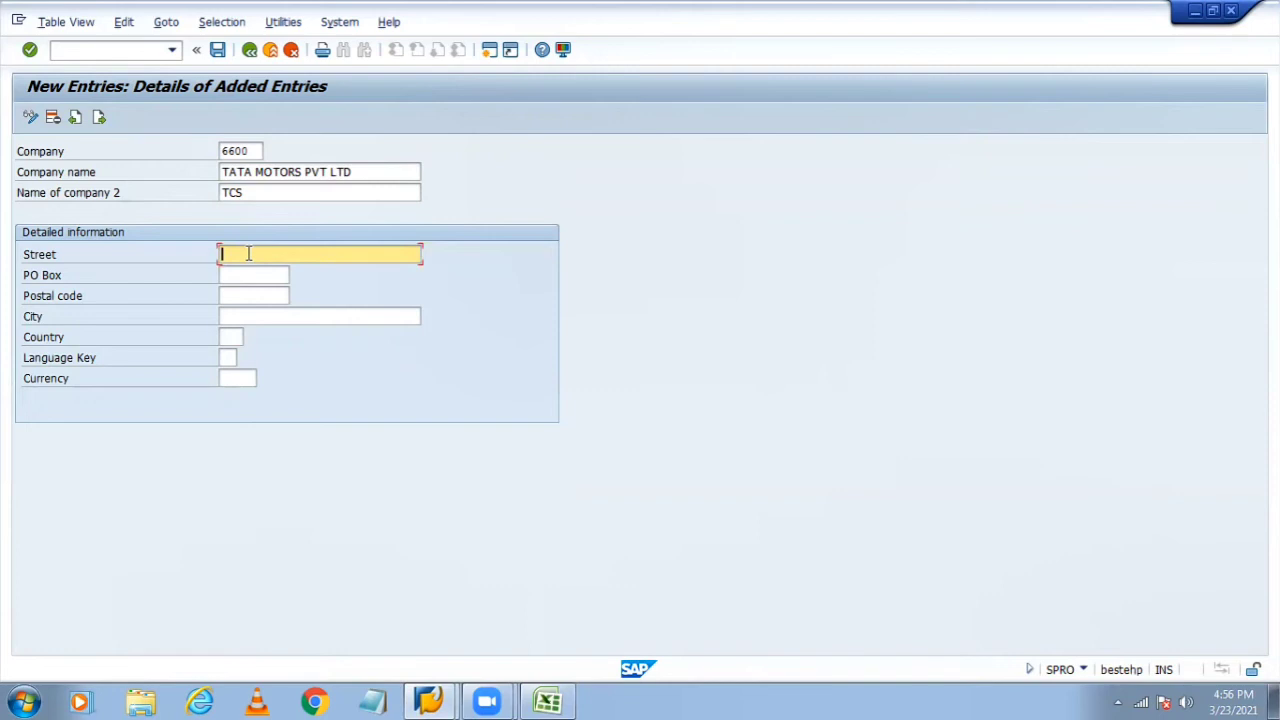
{"action": "type", "text": "house no 67 ,near"}
{"action": "type", "text": "nara"}
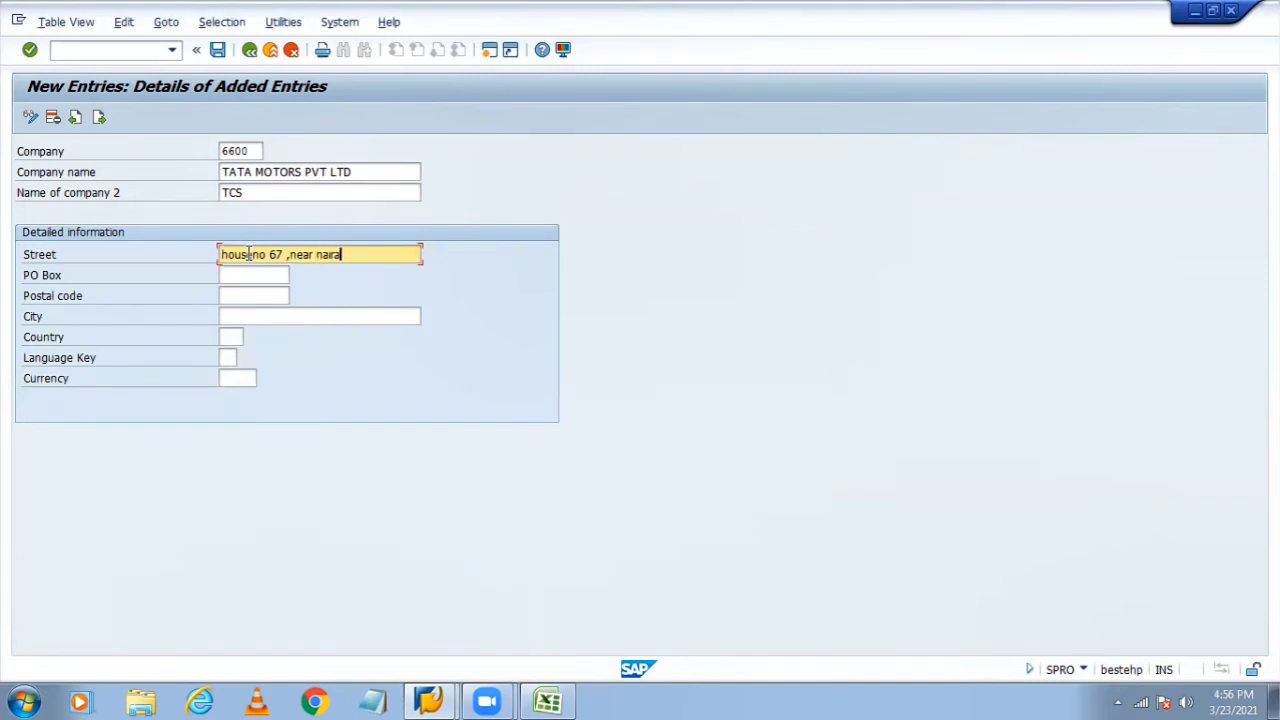
{"action": "type", "text": "ina"}
{"action": "key", "text": "BackSpace"}
{"action": "key", "text": "BackSpace"}
{"action": "key", "text": "BackSpace"}
{"action": "key", "text": "BackSpace"}
{"action": "key", "text": "BackSpace"}
{"action": "key", "text": "BackSpace"}
{"action": "key", "text": "BackSpace"}
{"action": "key", "text": "BackSpace"}
{"action": "key", "text": "BackSpace"}
{"action": "type", "text": "okhla"}
{"action": "left_click", "coordinate": [248, 254]}
{"action": "type", "text": "e"}
Set both the PO box and the city to new delhi and fill in the company's postal code.
{"action": "left_click", "coordinate": [244, 268]}
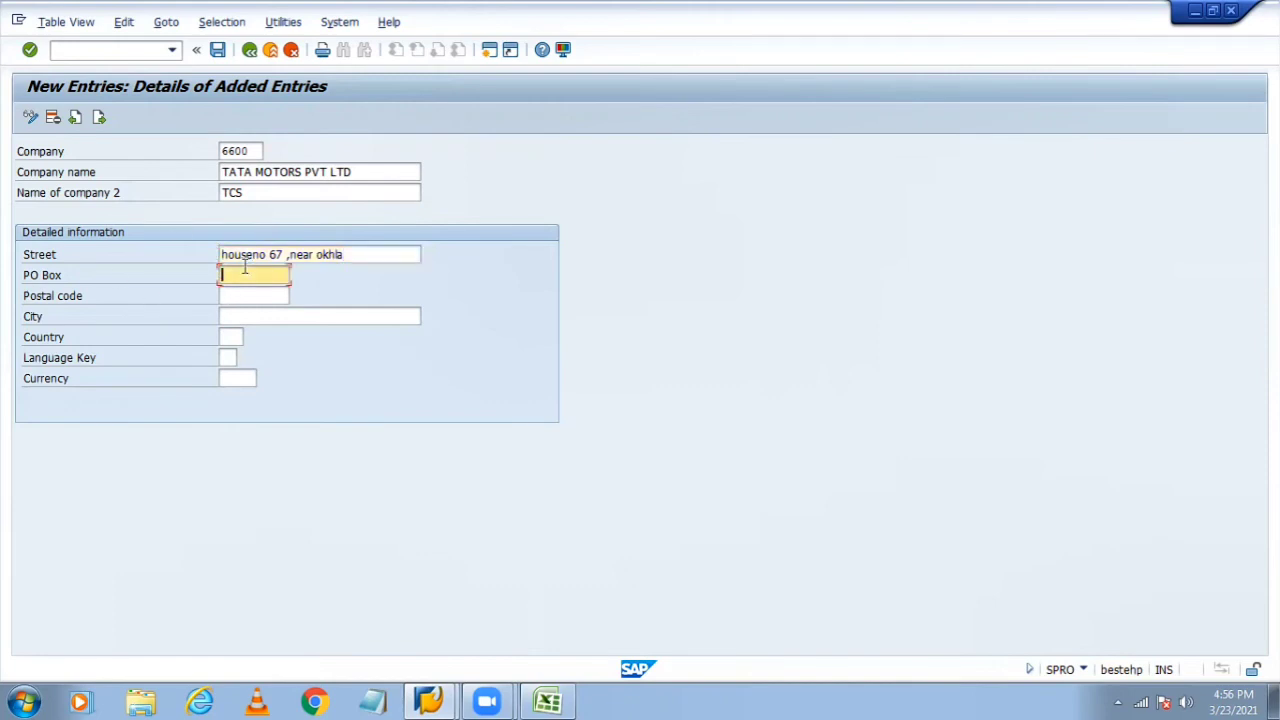
{"action": "type", "text": "new delhi"}
{"action": "left_click", "coordinate": [251, 296]}
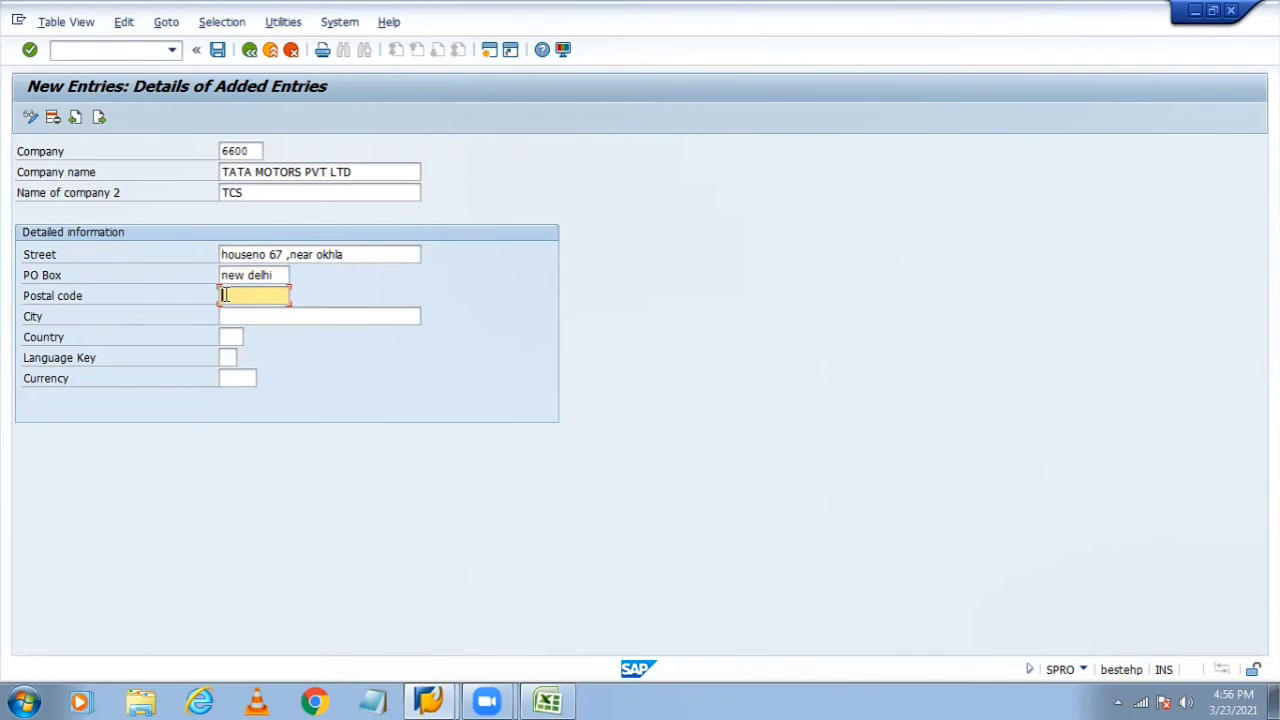
{"action": "type", "text": "565656"}
{"action": "left_click", "coordinate": [242, 315]}
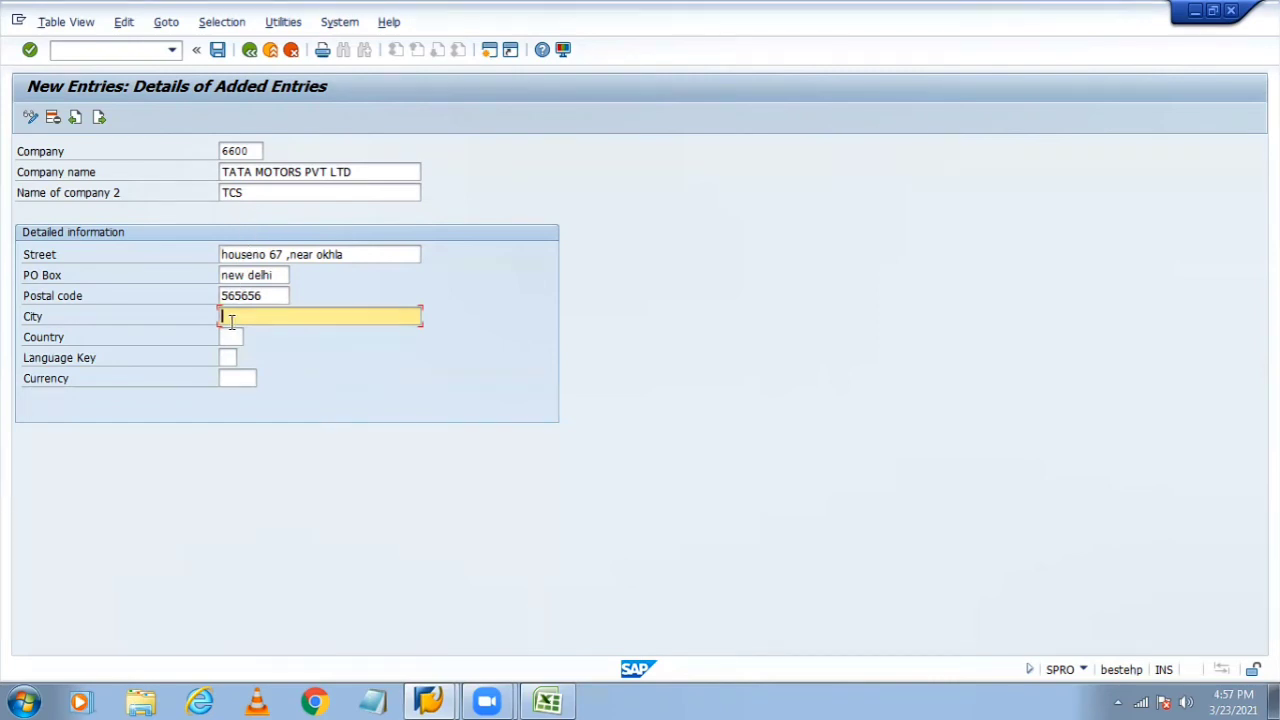
{"action": "type", "text": "new"}
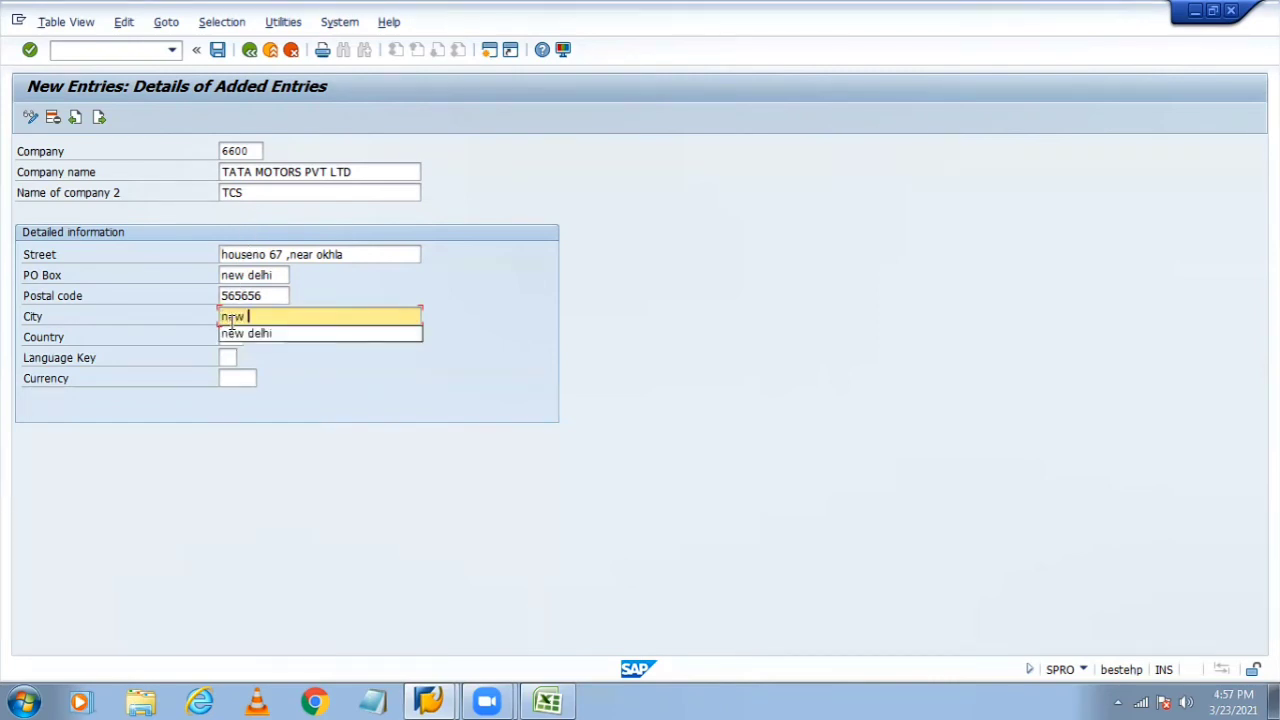
{"action": "type", "text": " delhi"}
{"action": "key", "text": "Tab"}
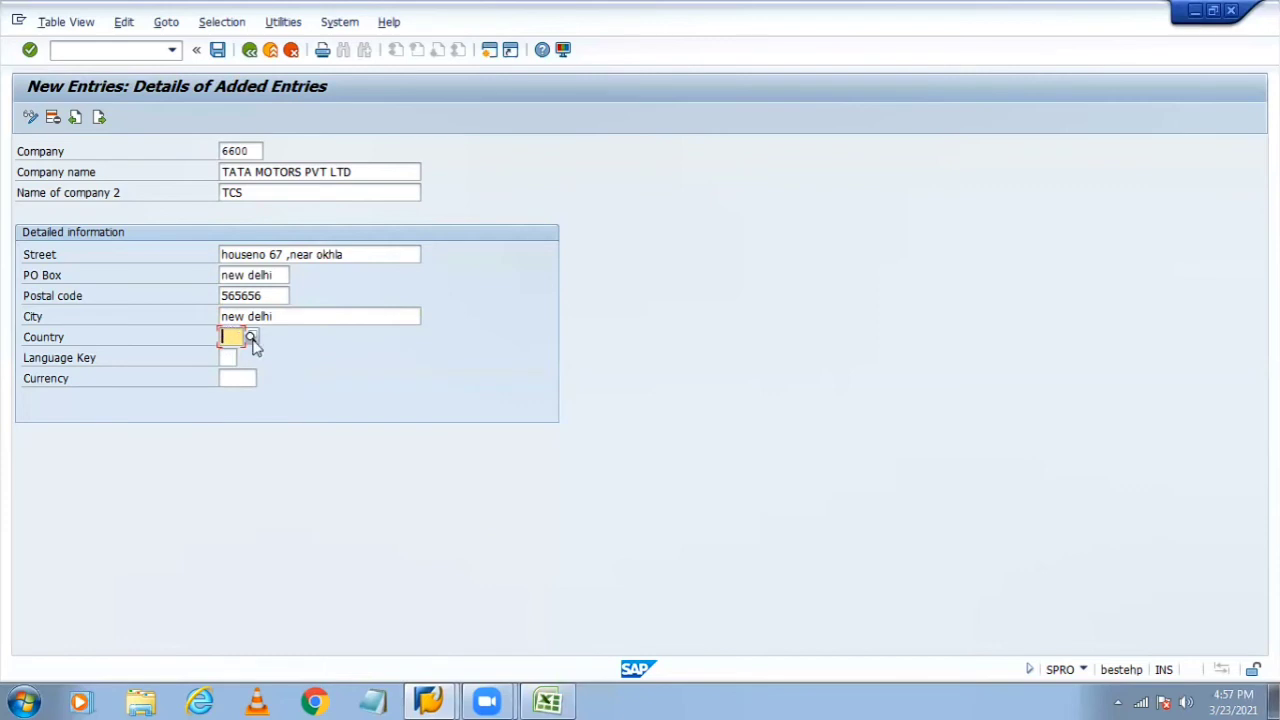
Search the list of countries for india and choose IN as the company's country.
{"action": "left_click", "coordinate": [252, 339]}
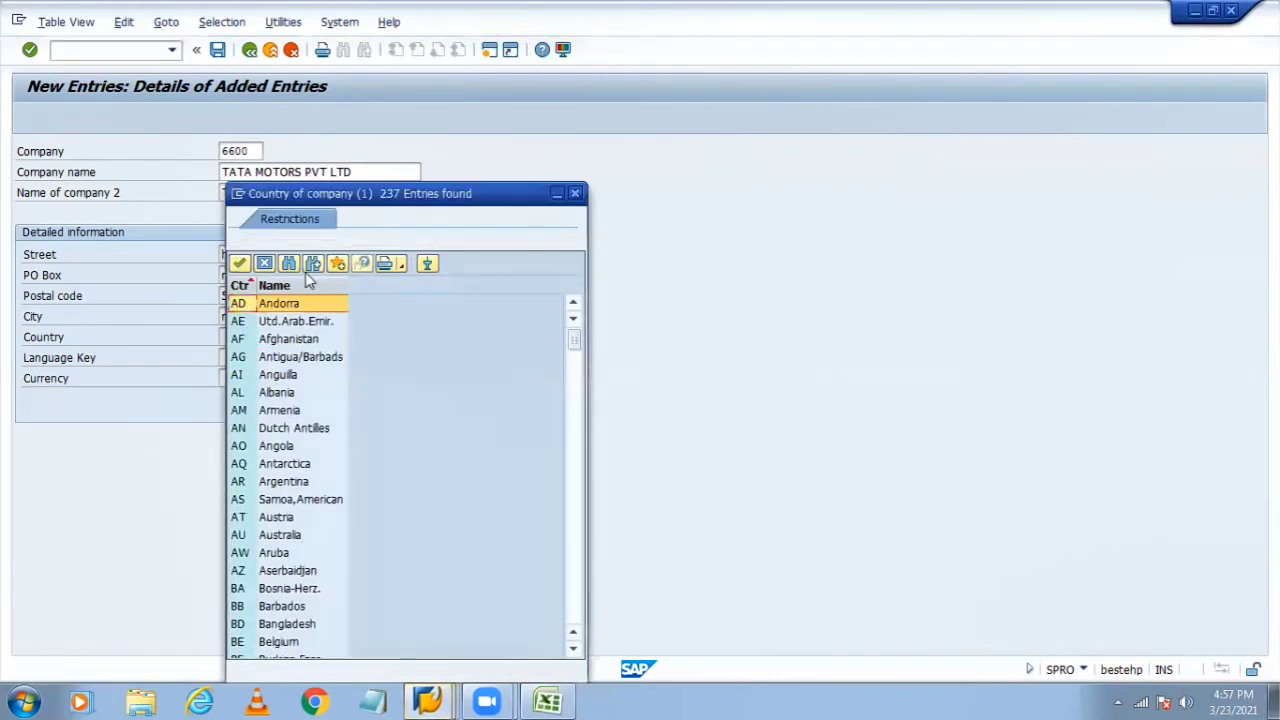
{"action": "left_click", "coordinate": [289, 263]}
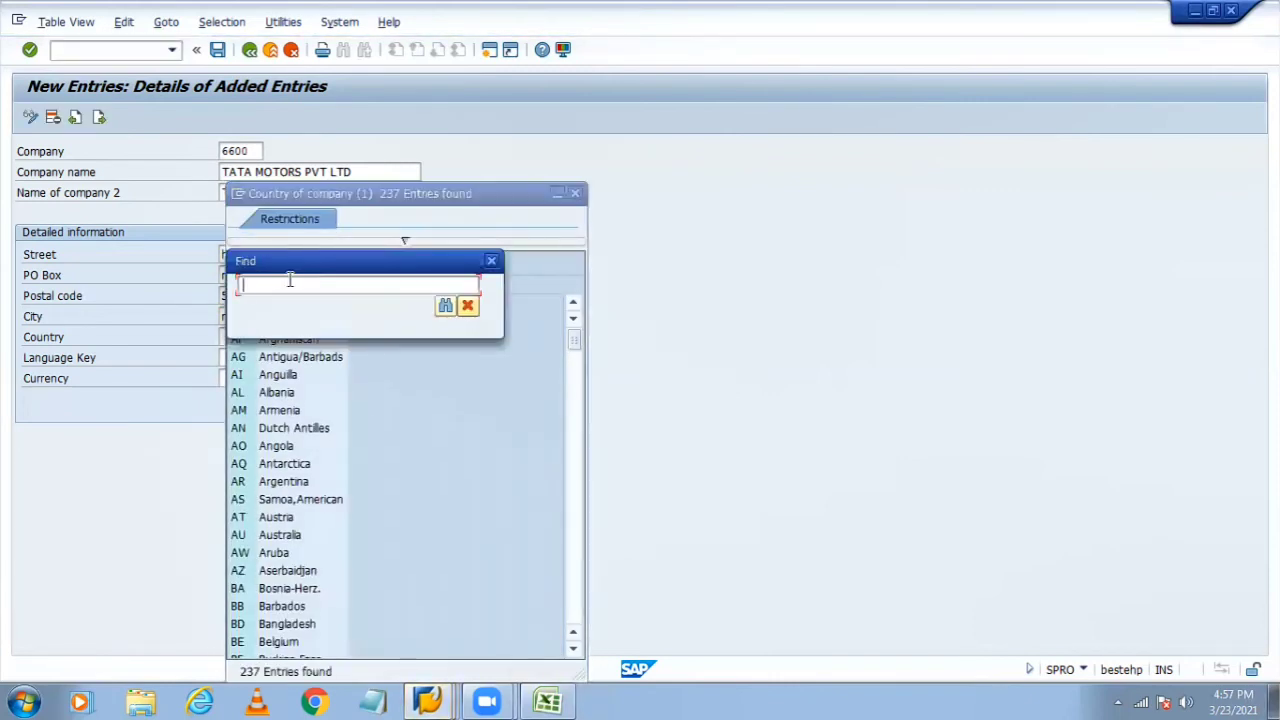
{"action": "type", "text": "india"}
{"action": "key", "text": "Return"}
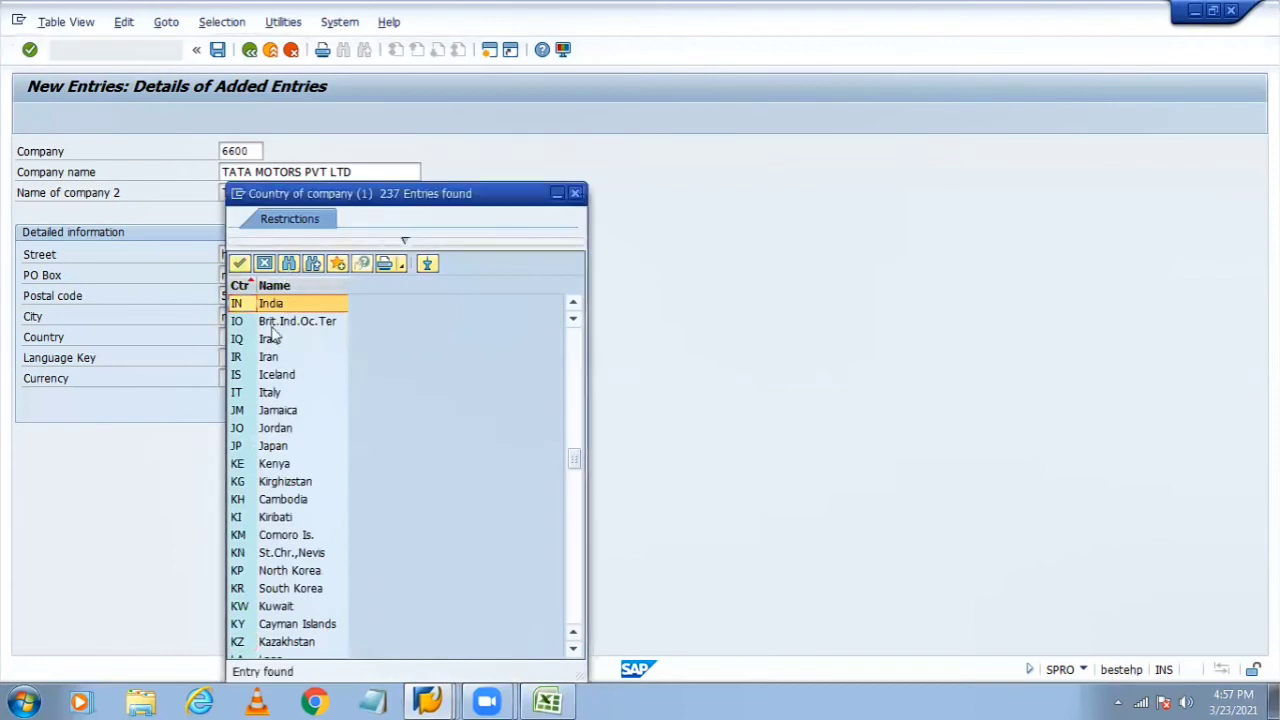
{"action": "double_click", "coordinate": [250, 303]}
Choose EN (English) from the available languages as the company's language key.
{"action": "left_click", "coordinate": [227, 357]}
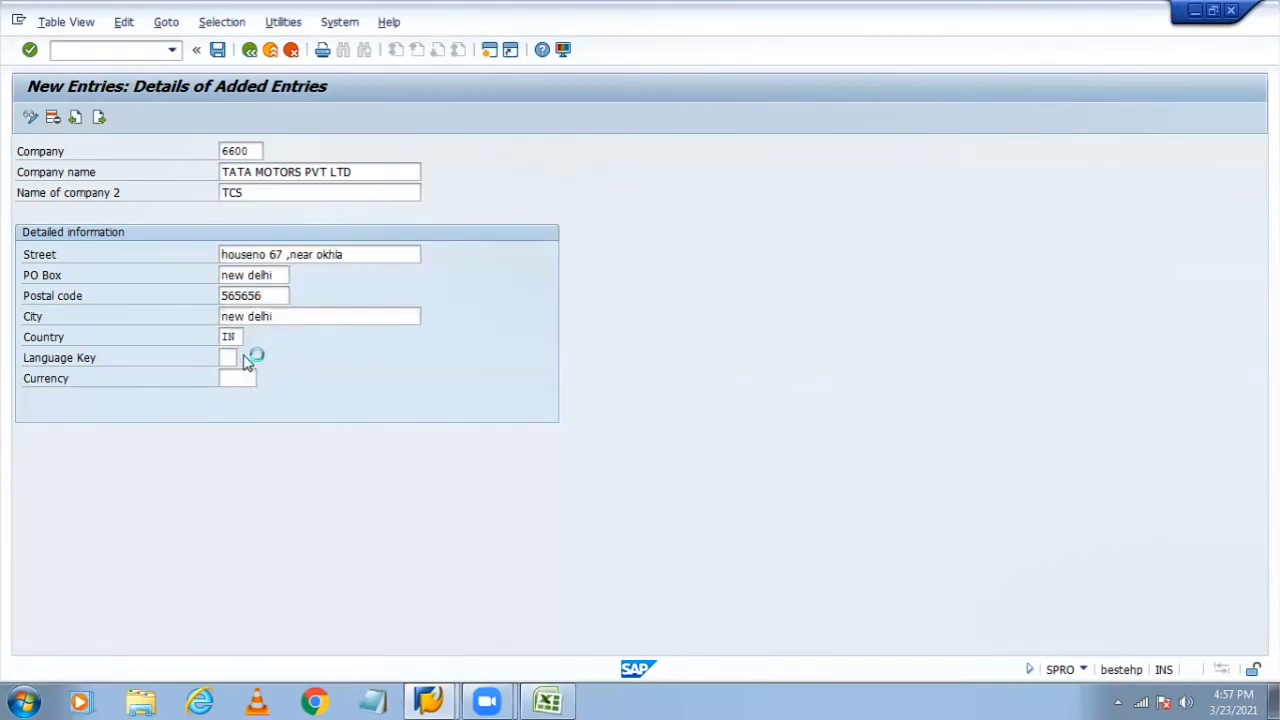
{"action": "left_click", "coordinate": [244, 357]}
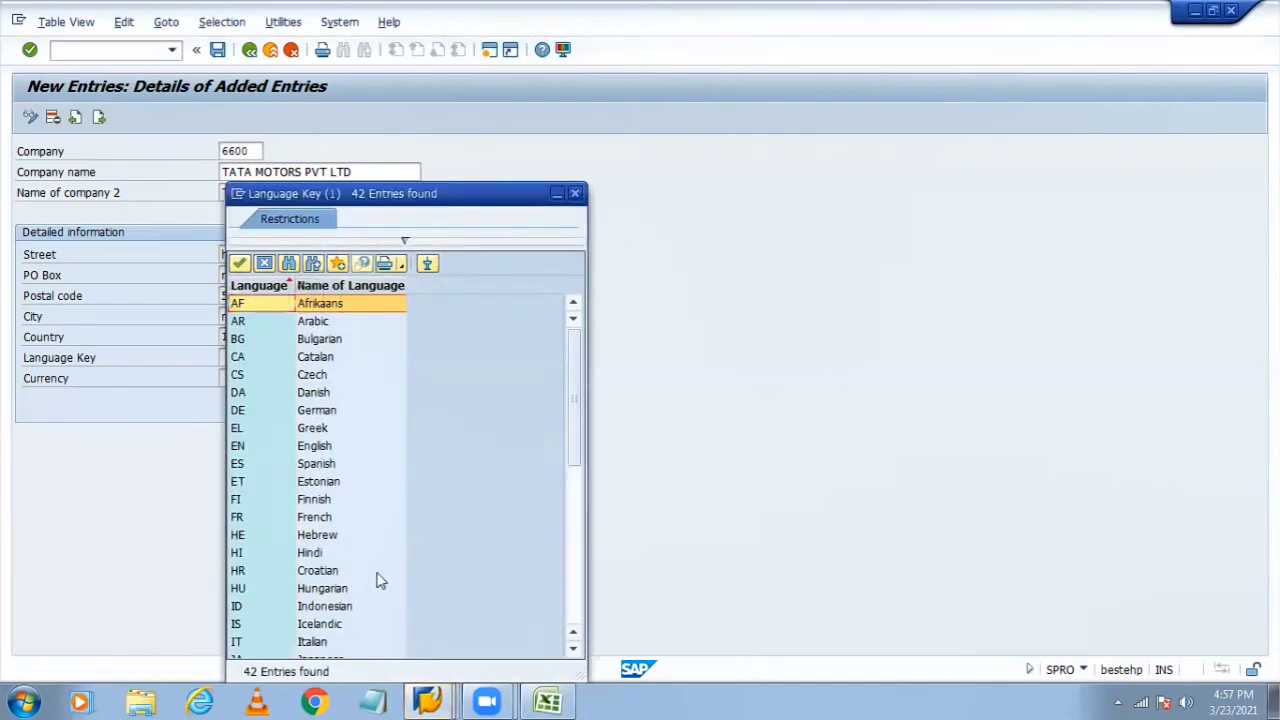
{"action": "left_click", "coordinate": [312, 450]}
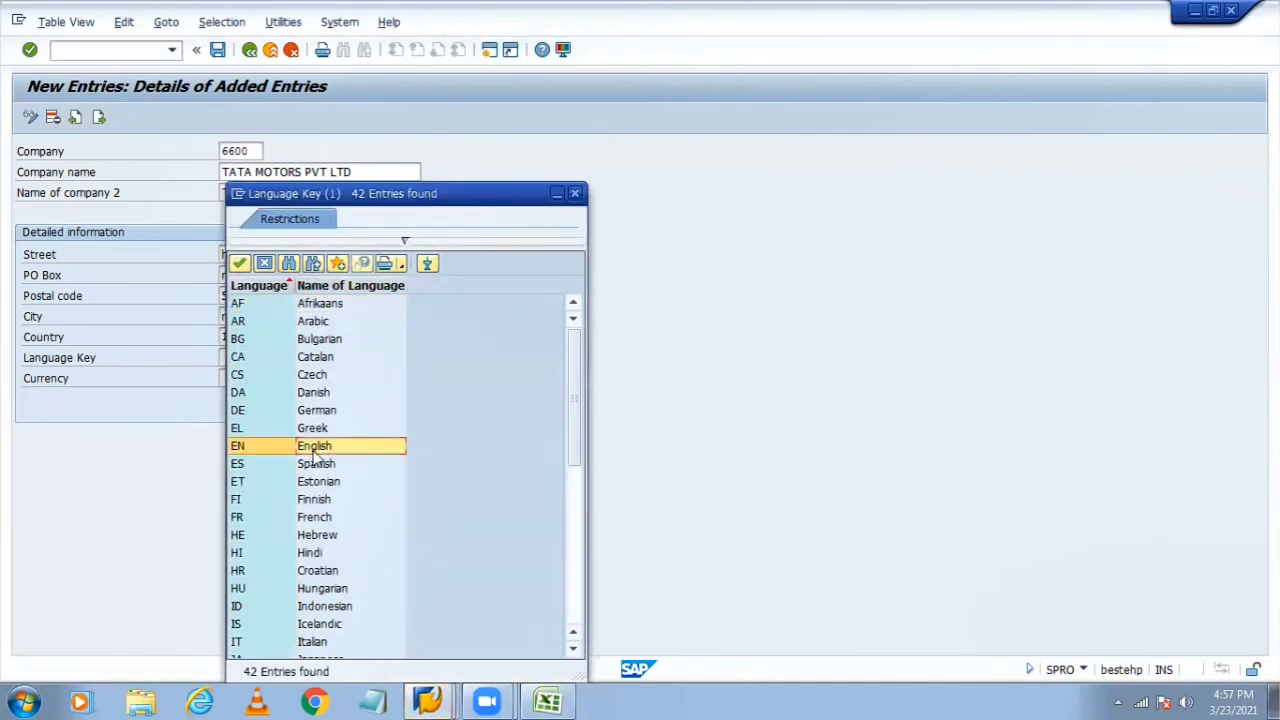
{"action": "double_click", "coordinate": [313, 448]}
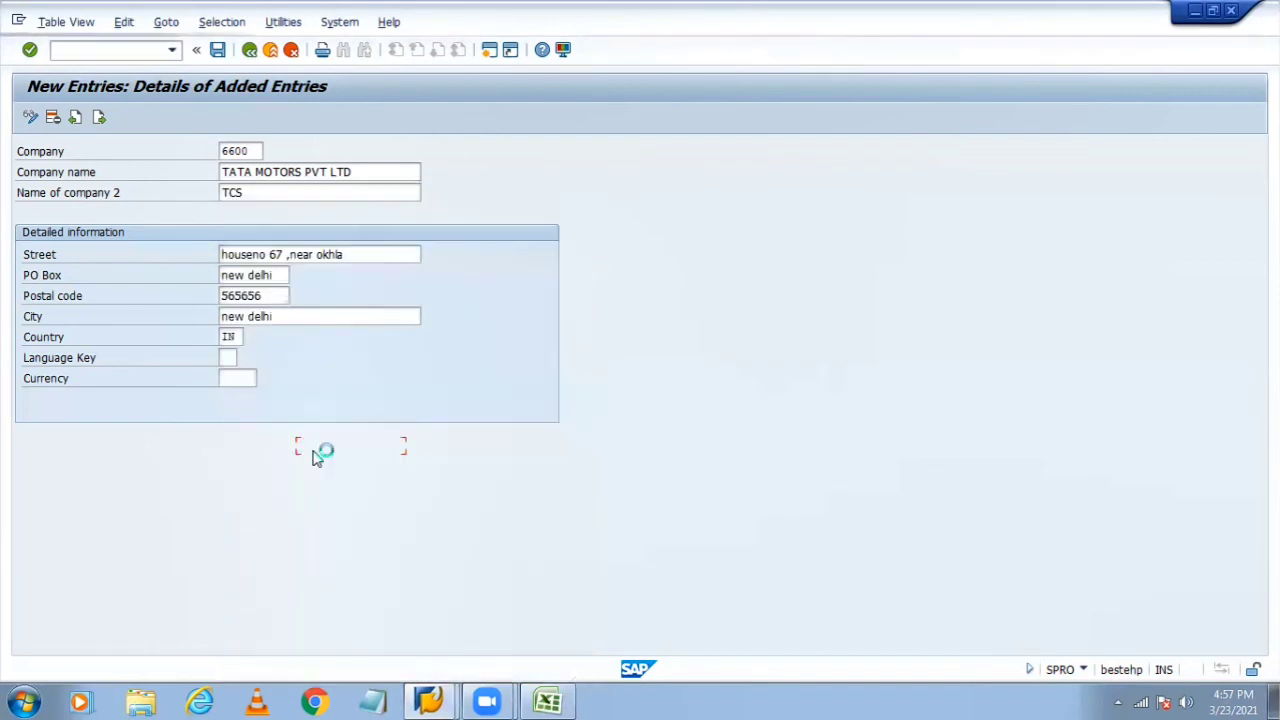
Capitalize the first word of the company's street address and the word Near before the landmark.
{"action": "left_click", "coordinate": [240, 379]}
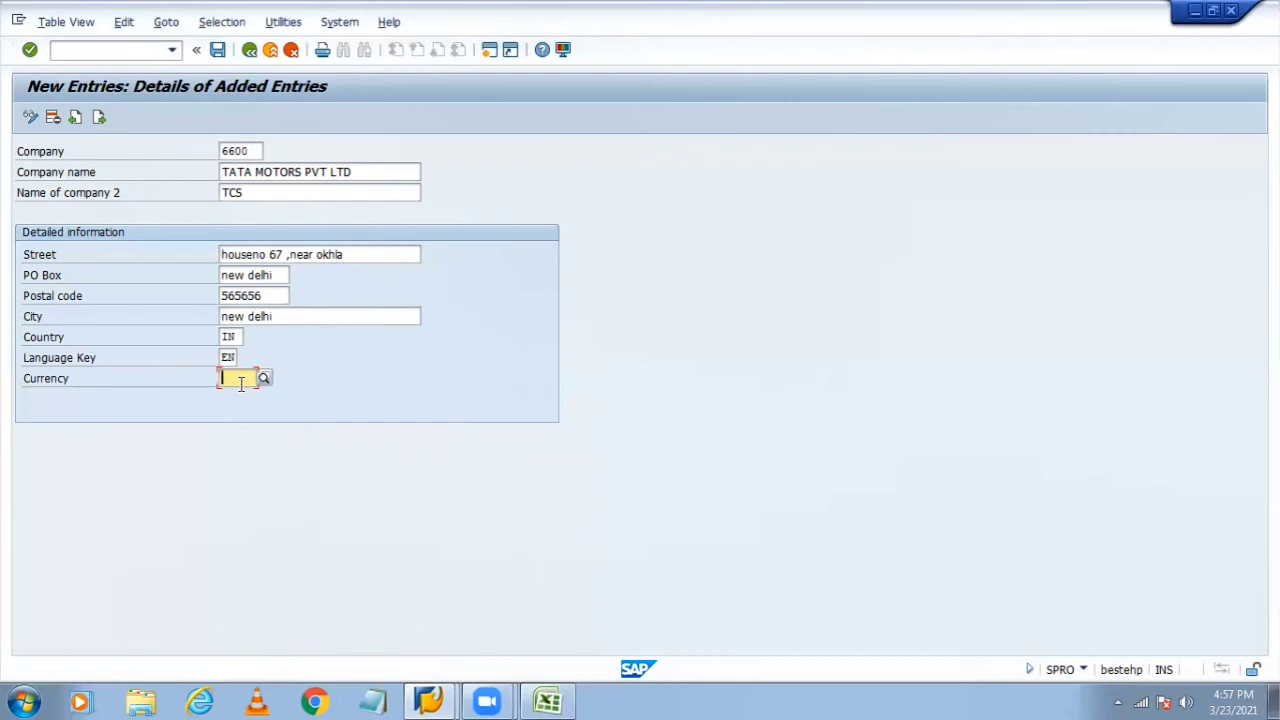
{"action": "left_click", "coordinate": [295, 255]}
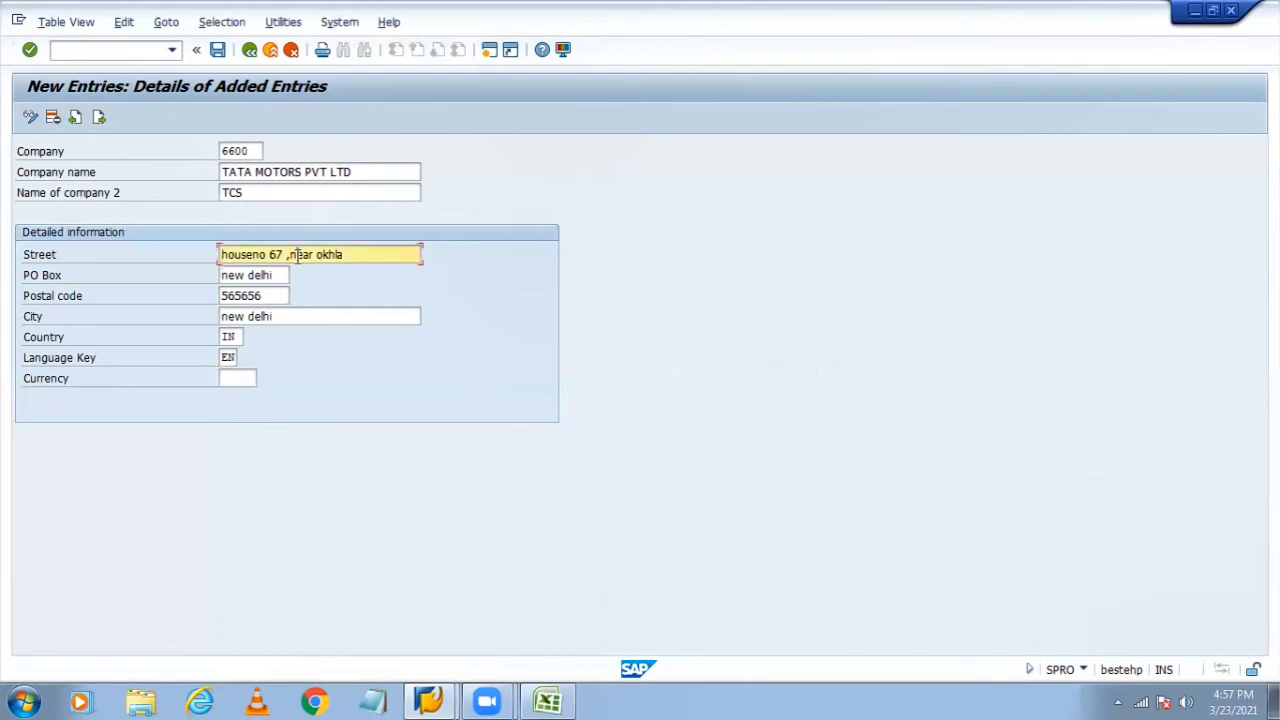
{"action": "type", "text": "N"}
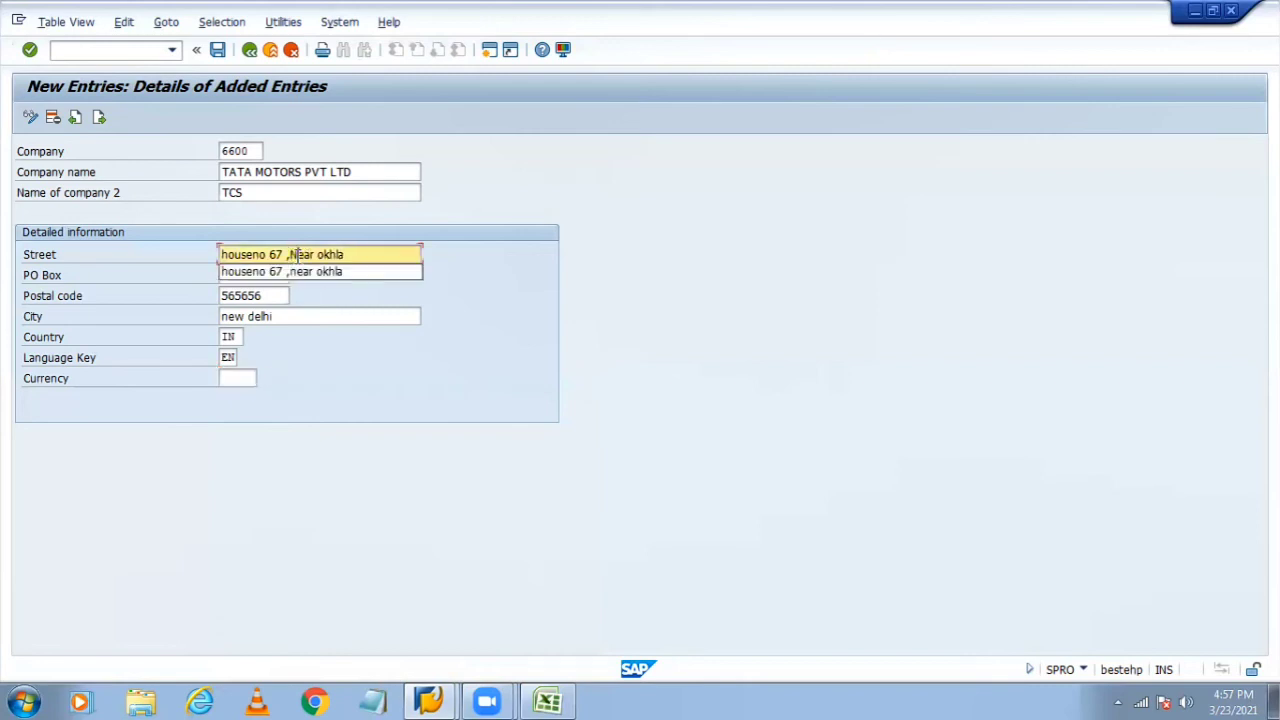
{"action": "left_click", "coordinate": [236, 255]}
{"action": "key", "text": "BackSpace"}
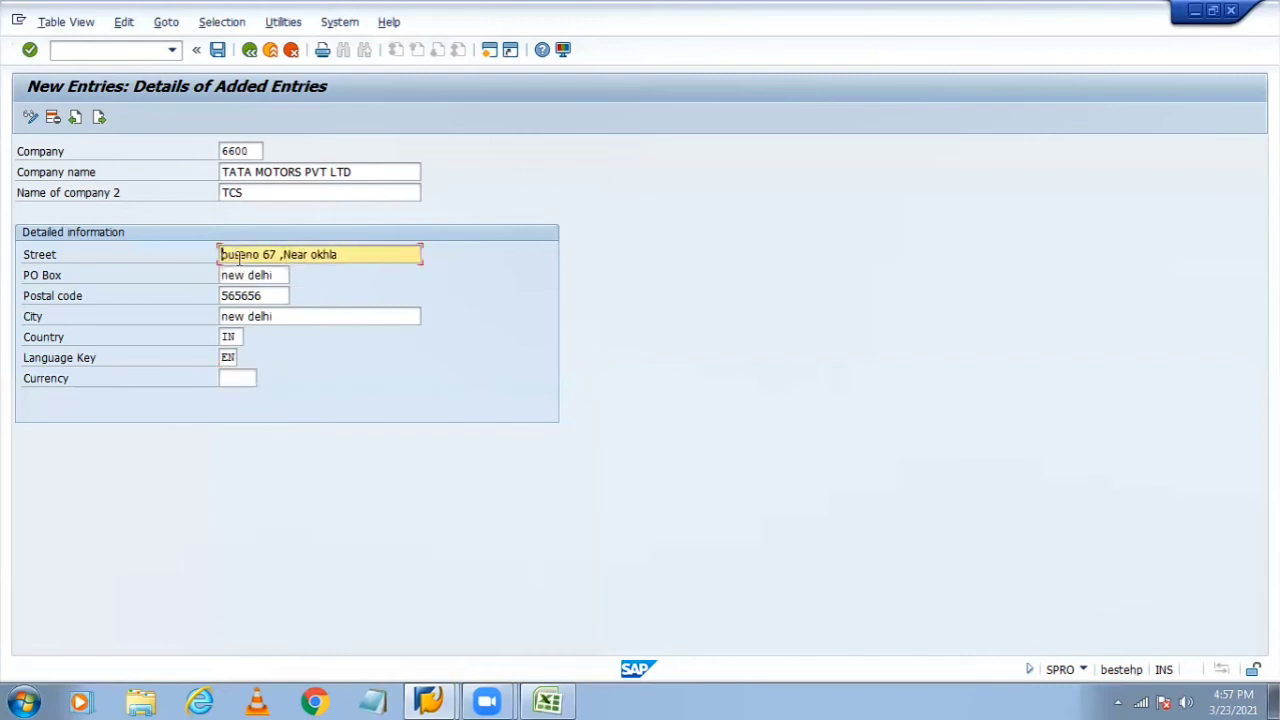
{"action": "type", "text": "Ho"}
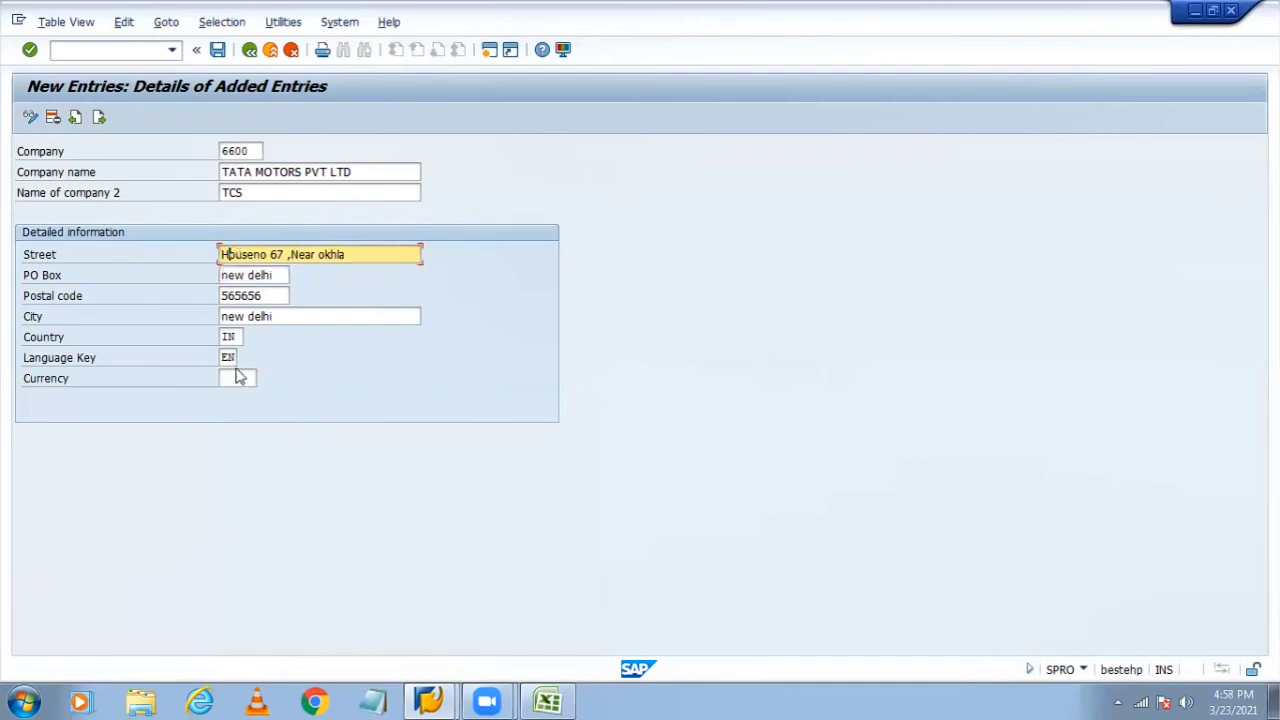
Set the company's currency to INR and save the new entry to bring up the customizing request prompt.
{"action": "left_click", "coordinate": [239, 377]}
{"action": "type", "text": "inr"}
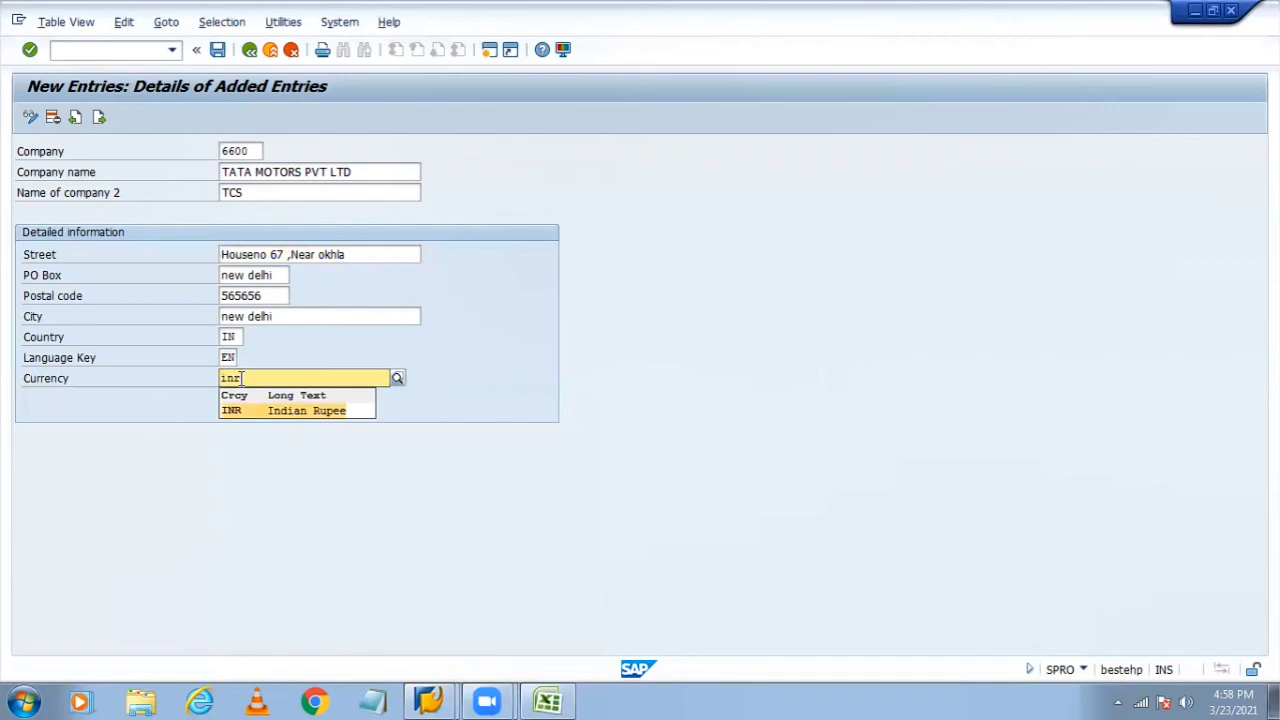
{"action": "key", "text": "Return"}
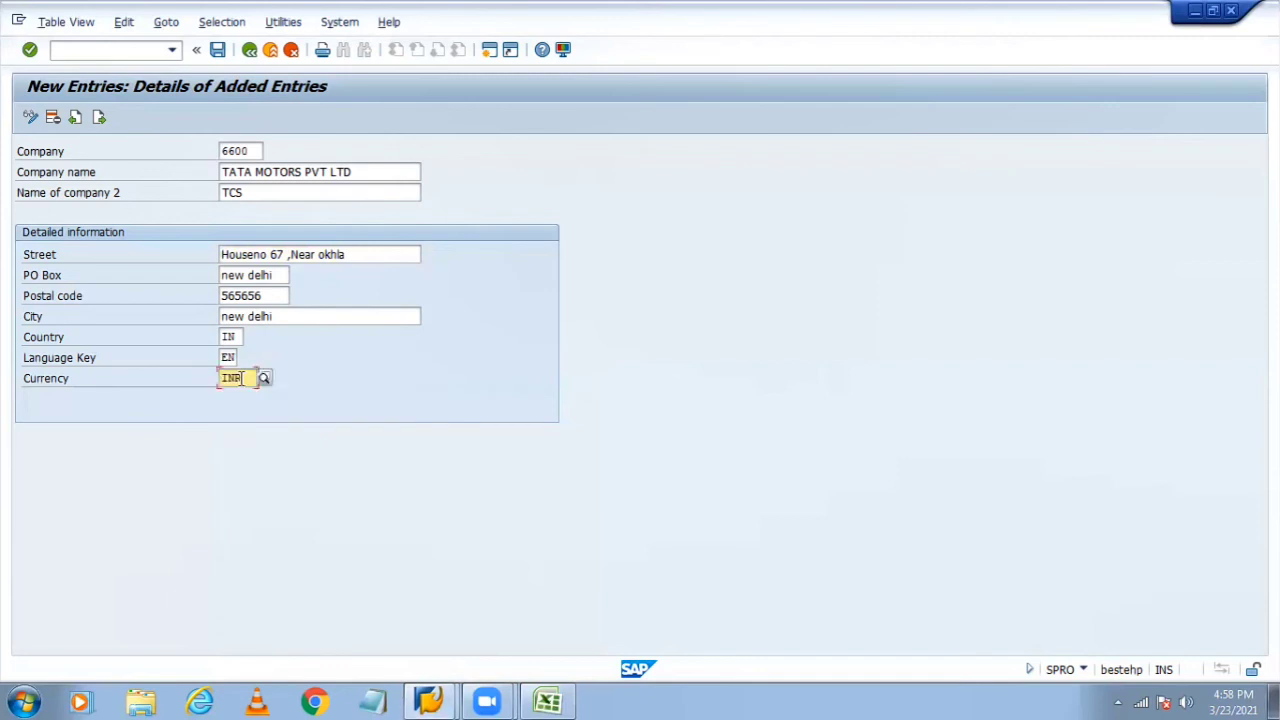
{"action": "key", "text": "Return"}
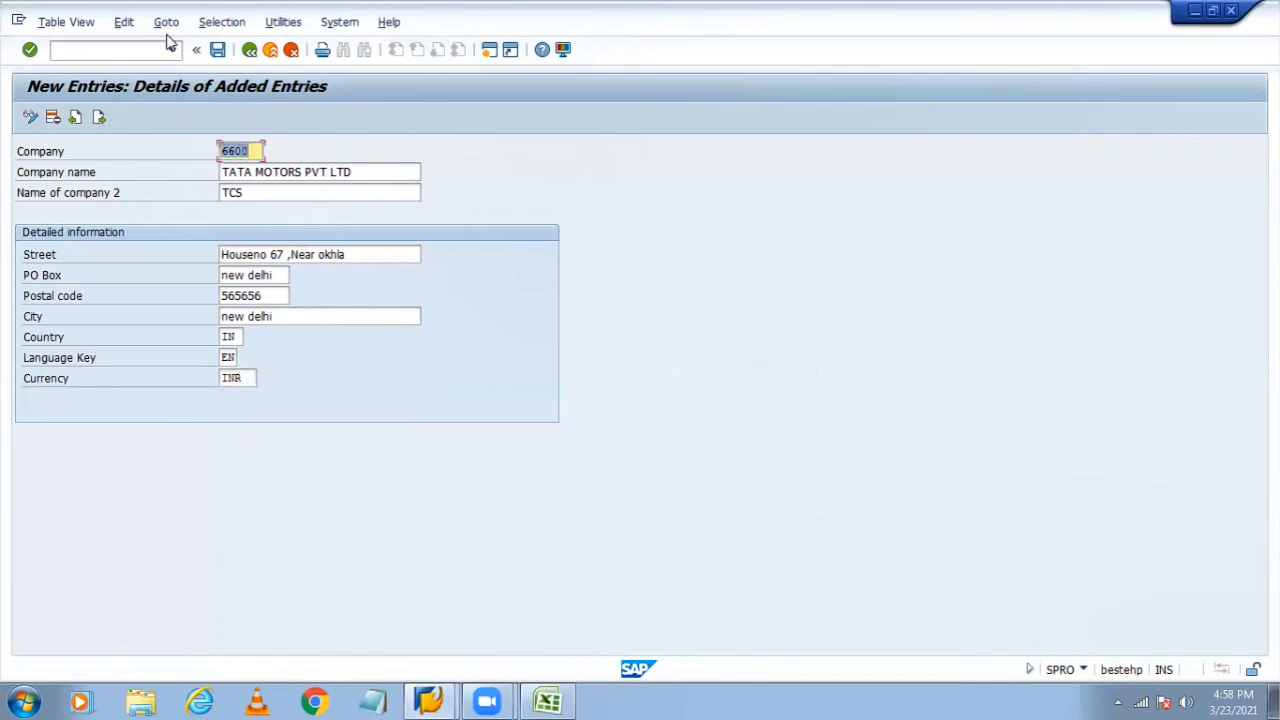
{"action": "left_click", "coordinate": [220, 51]}
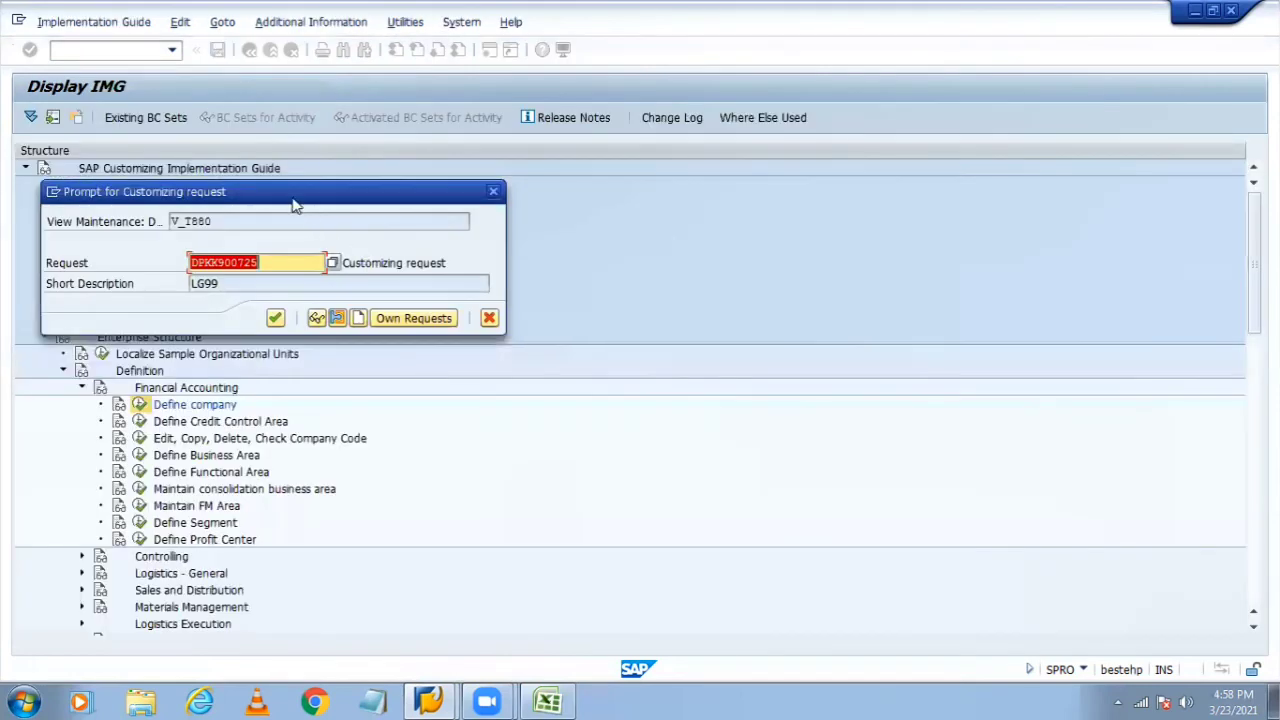
Look through the existing modifiable customizing requests and close the list without choosing one.
{"action": "left_click_drag", "start_coordinate": [291, 195], "coordinate": [813, 148]}
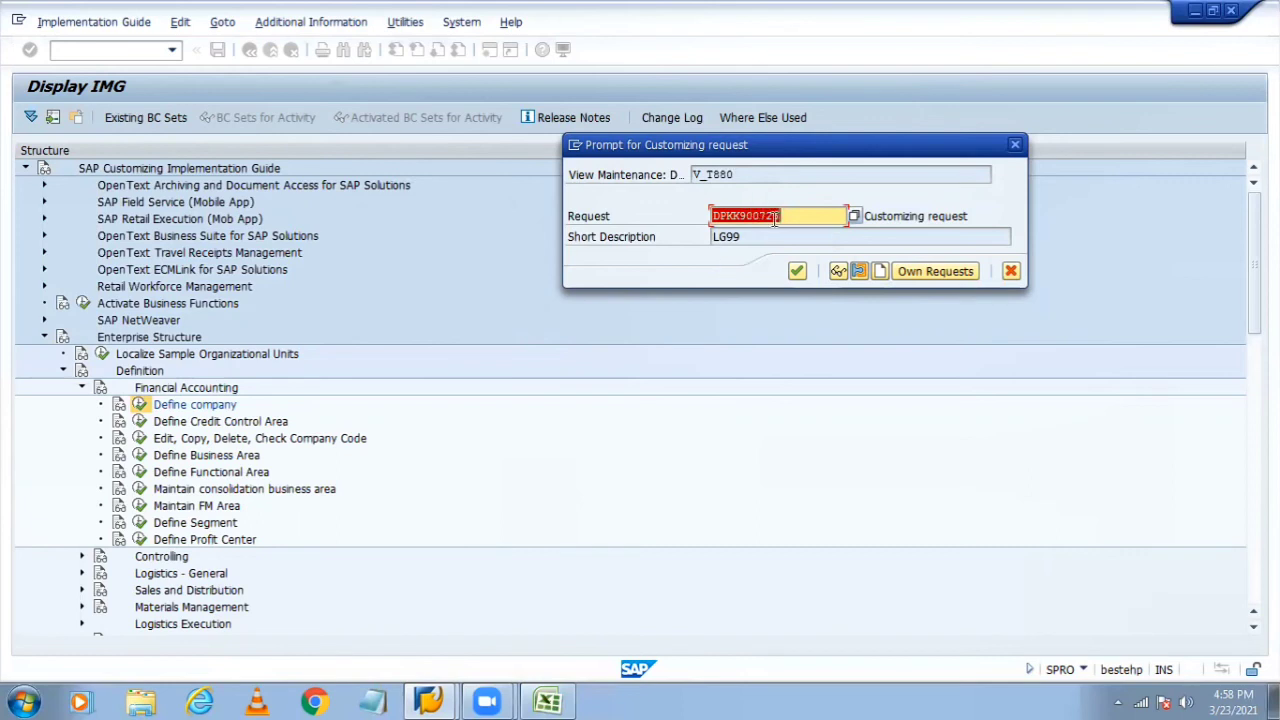
{"action": "left_click", "coordinate": [856, 216]}
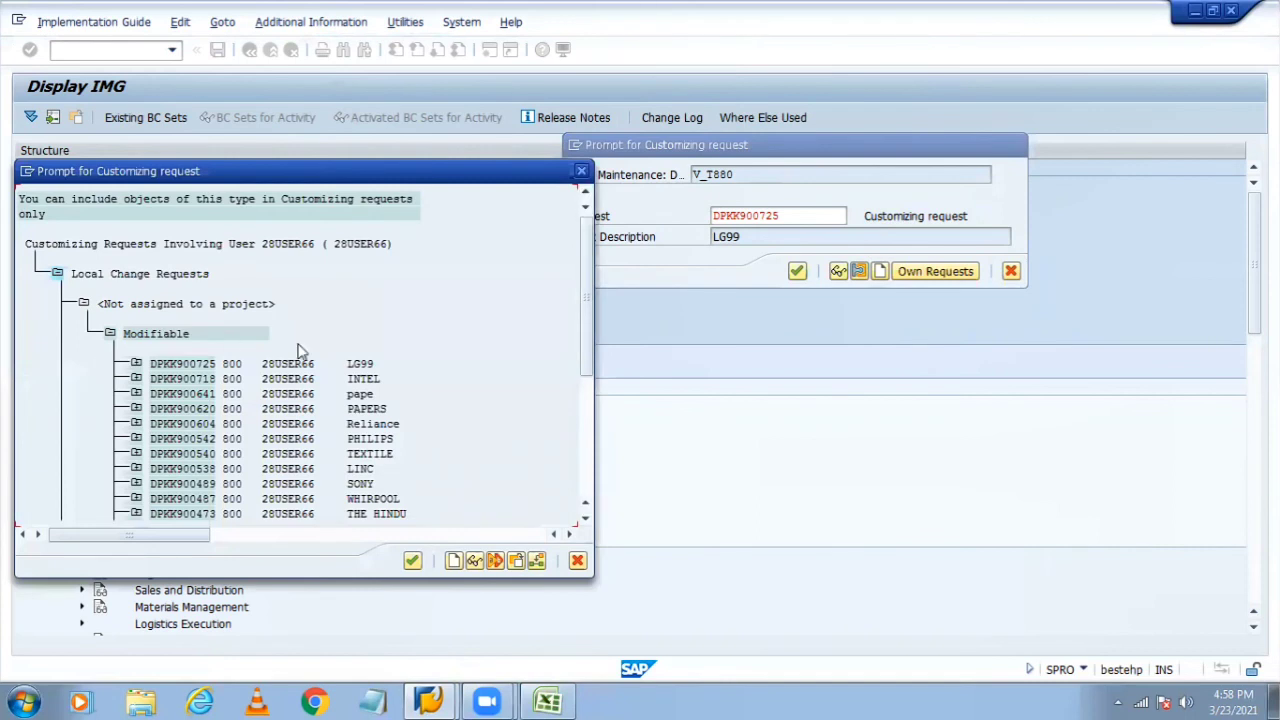
{"action": "left_click_drag", "start_coordinate": [587, 300], "coordinate": [587, 415]}
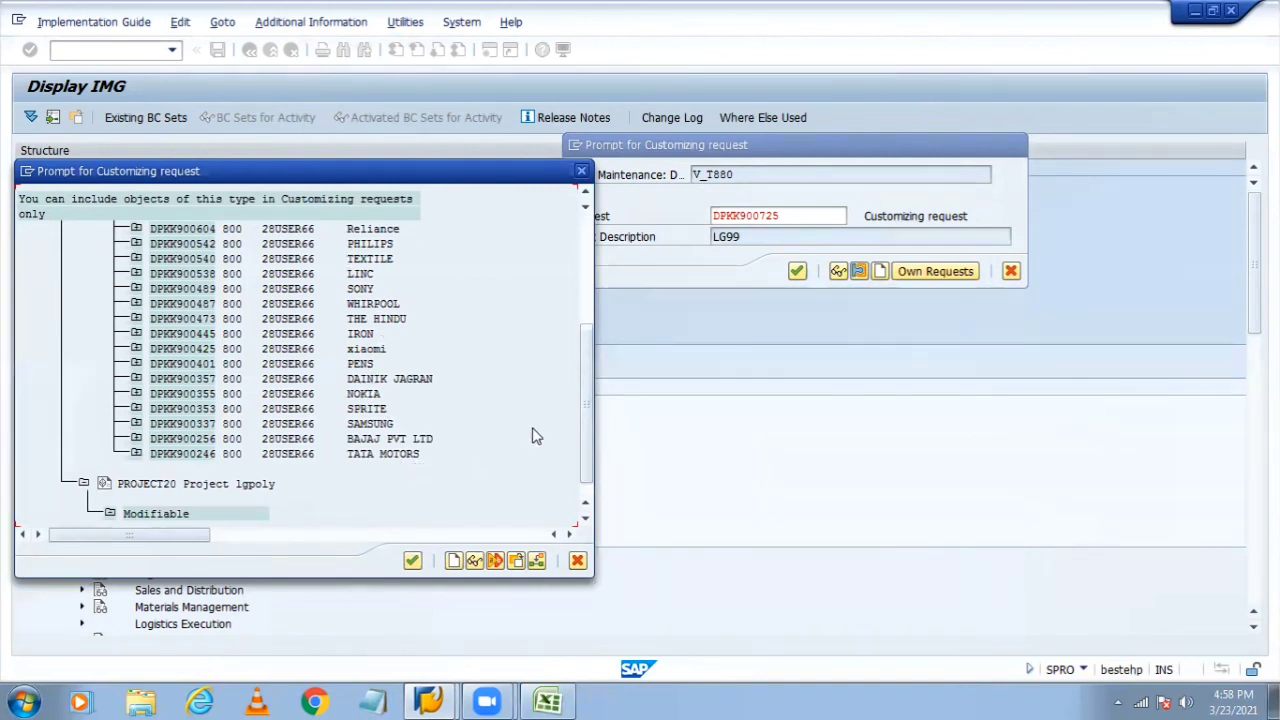
{"action": "left_click", "coordinate": [592, 249]}
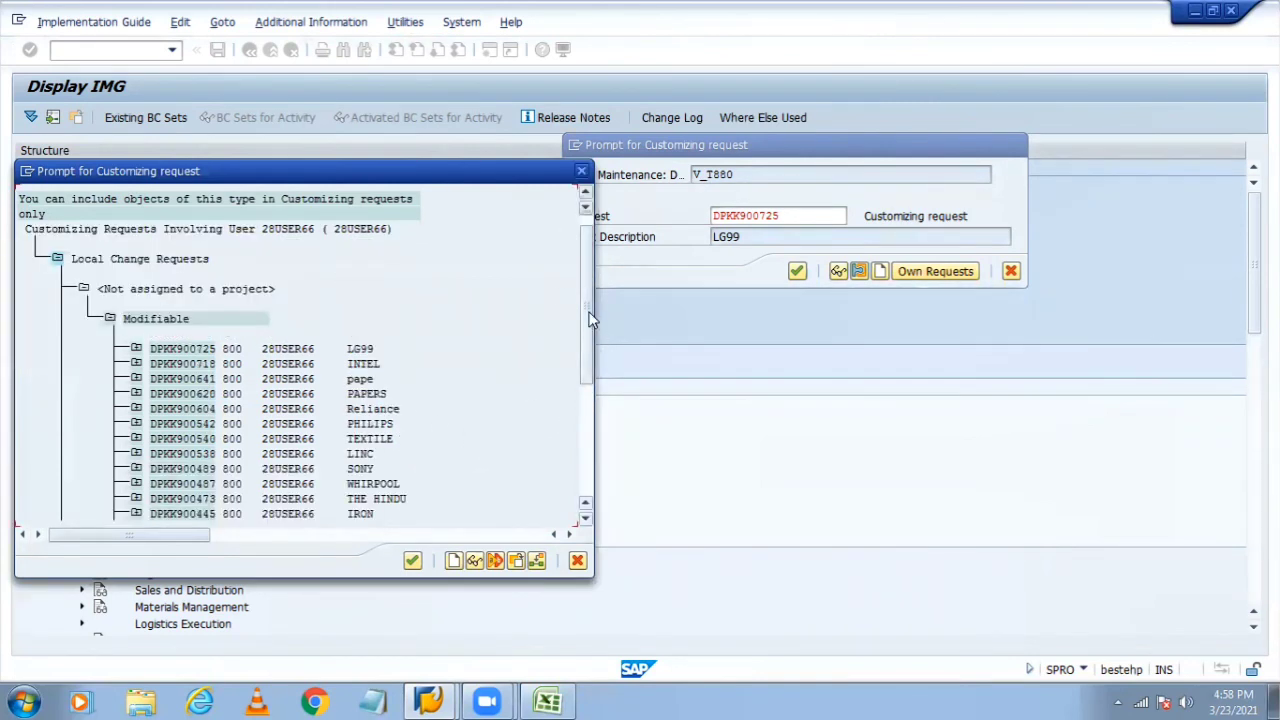
{"action": "scroll", "coordinate": [403, 483], "scroll_direction": "down", "scroll_amount": 5}
{"action": "left_click", "coordinate": [582, 171]}
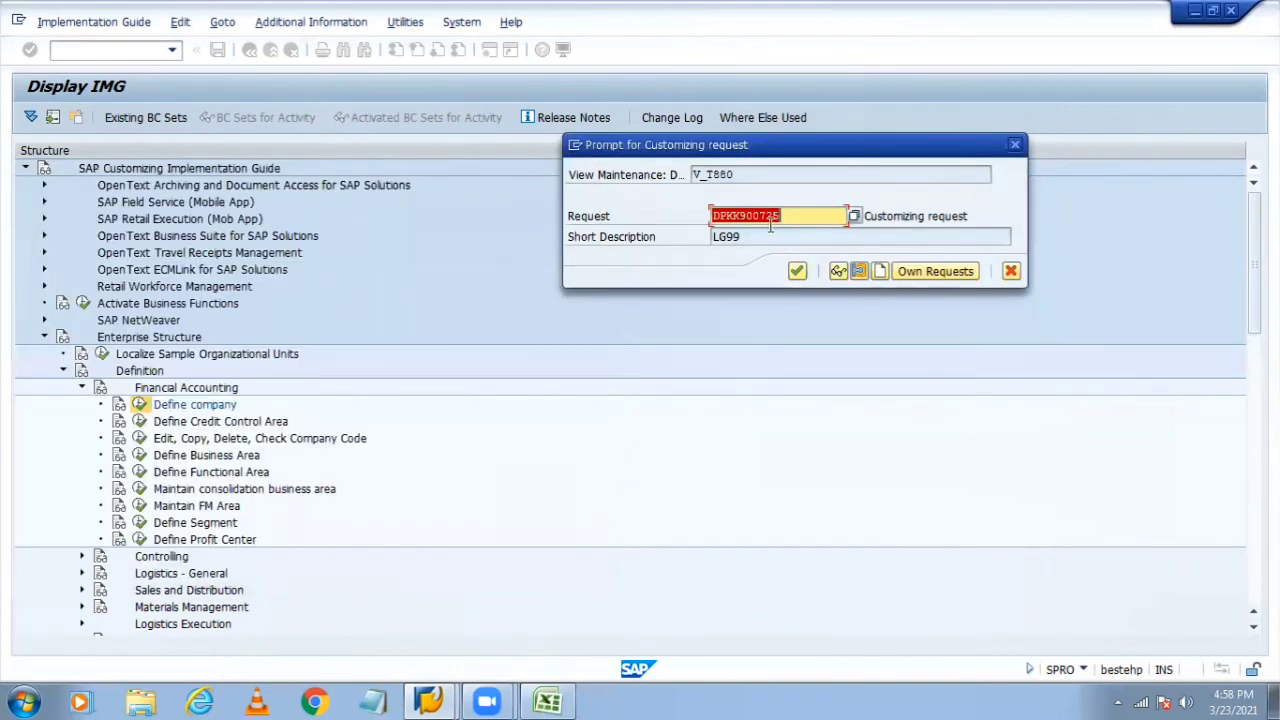
Create a customizing request with the short description tata motors pvt ltd and save the company entry under it.
{"action": "left_click", "coordinate": [879, 274]}
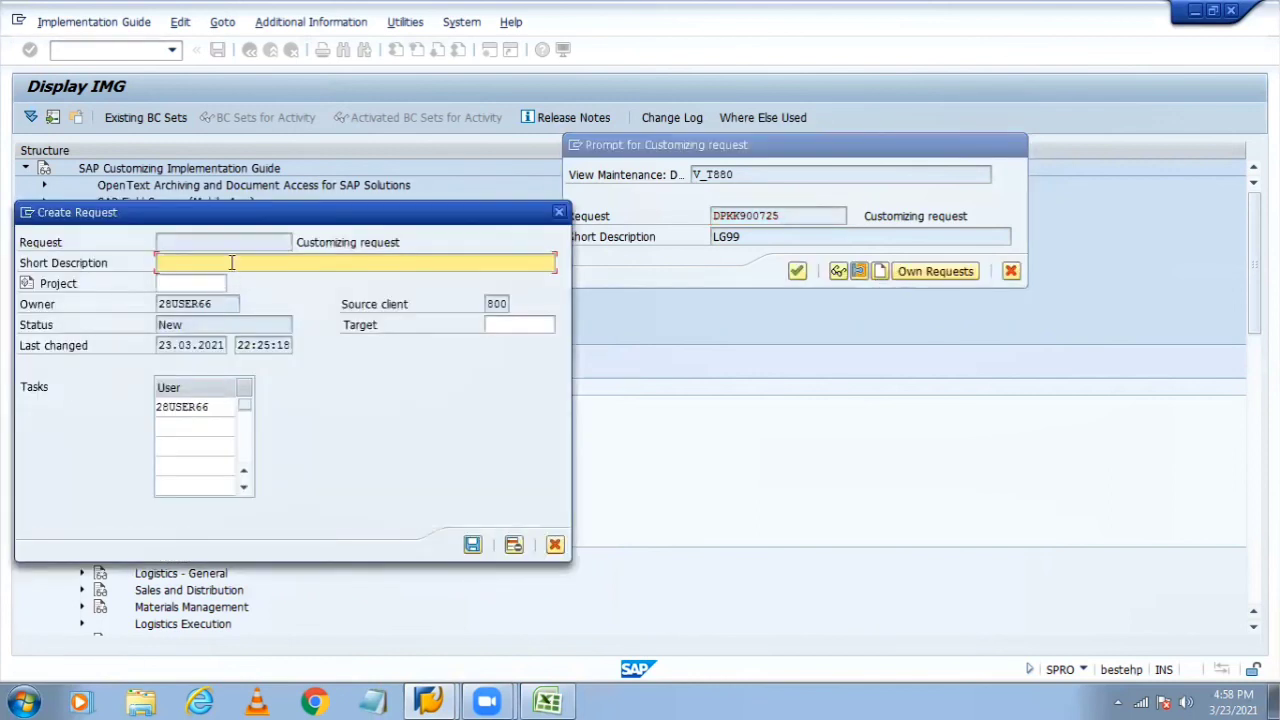
{"action": "type", "text": "tata motors pvt ltd"}
{"action": "left_click", "coordinate": [472, 544]}
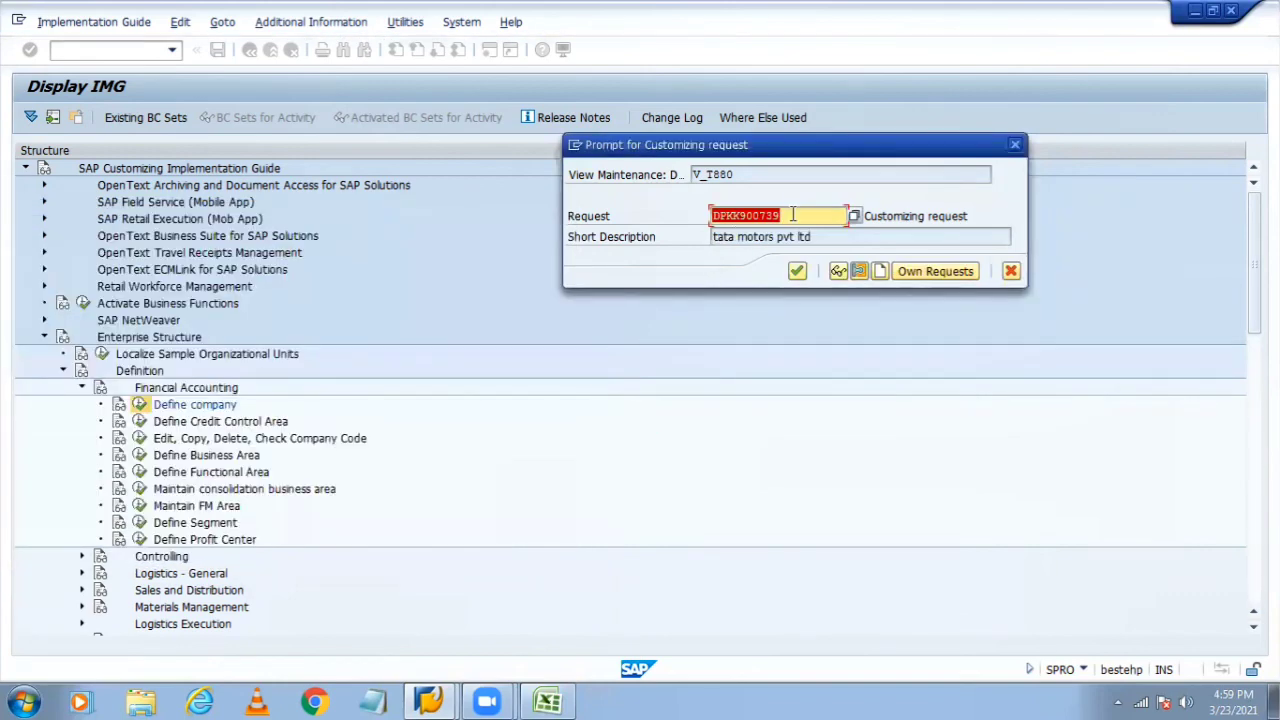
{"action": "left_click", "coordinate": [797, 271]}
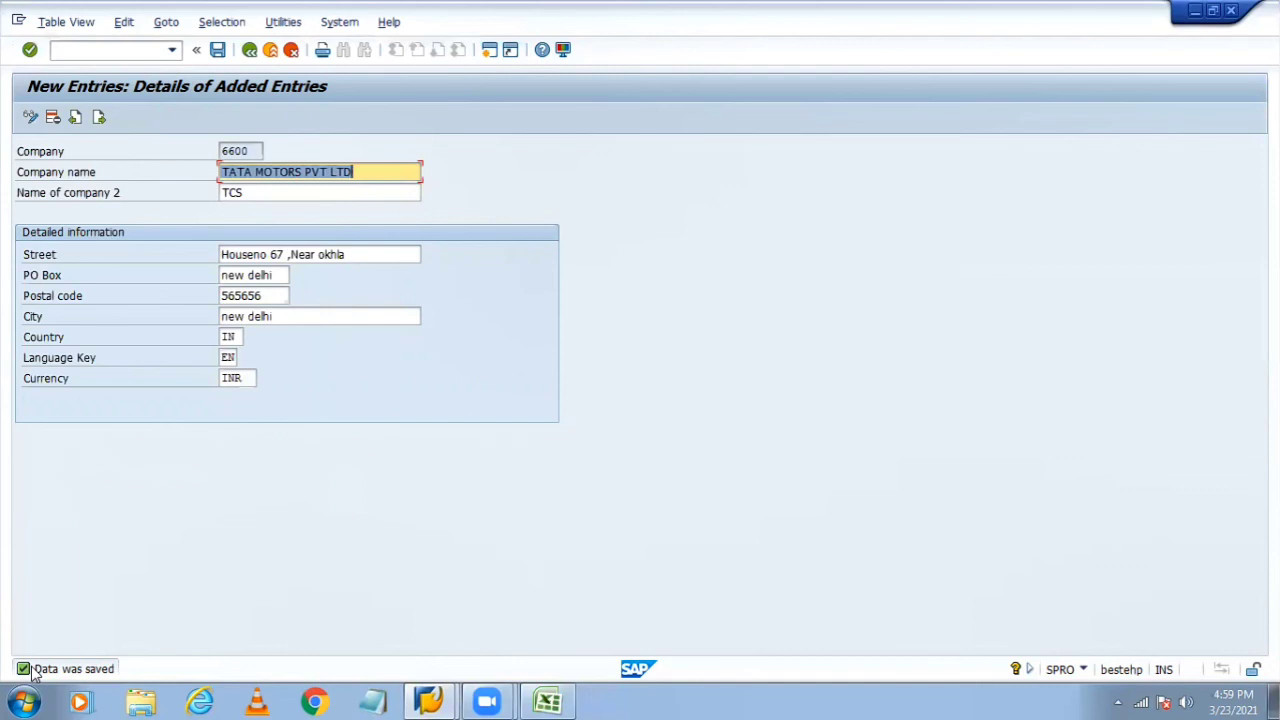
Change both the PO box and the city to New delhi, then save the entry and return to the company overview.
{"action": "left_click", "coordinate": [222, 274]}
{"action": "key", "text": "Delete"}
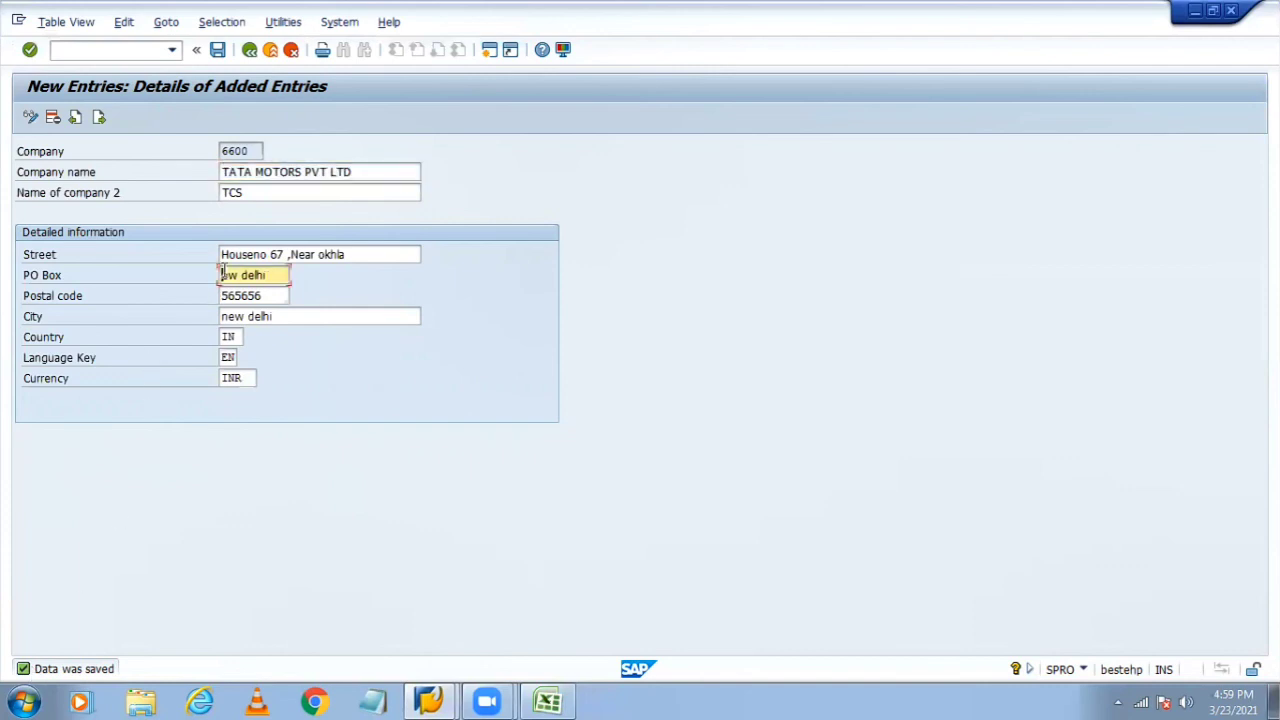
{"action": "type", "text": "n"}
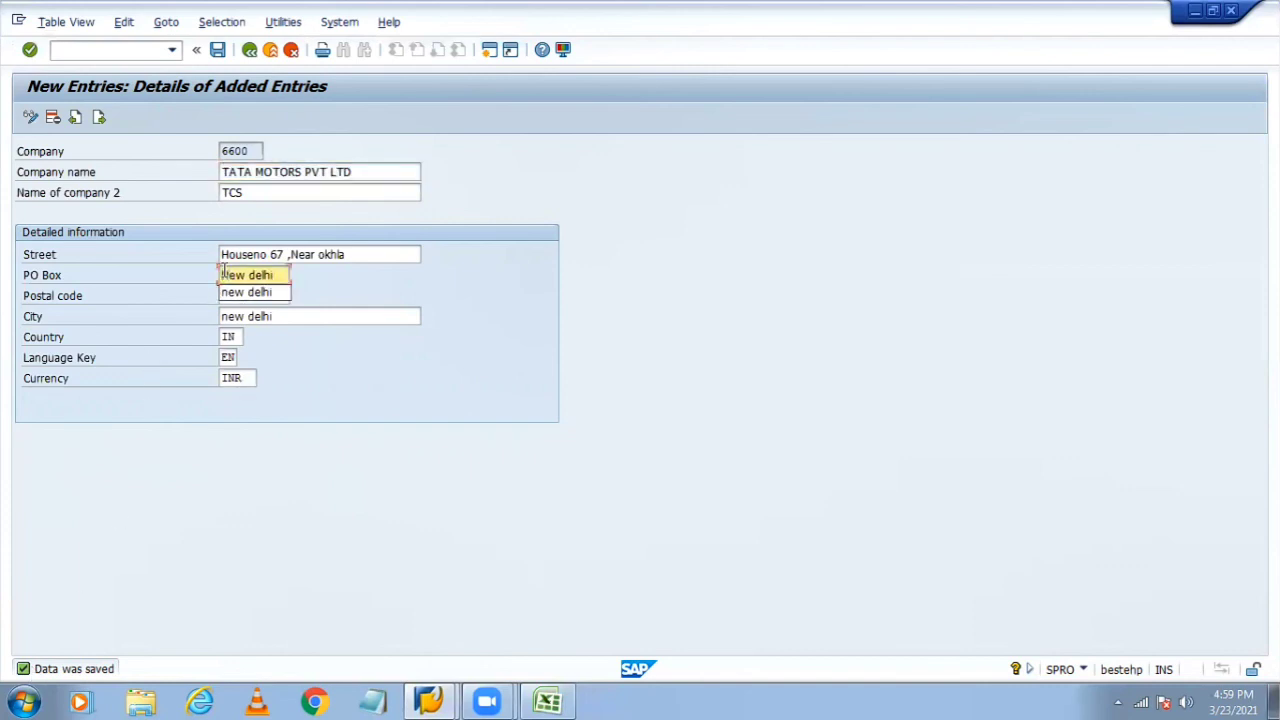
{"action": "left_click", "coordinate": [726, 492]}
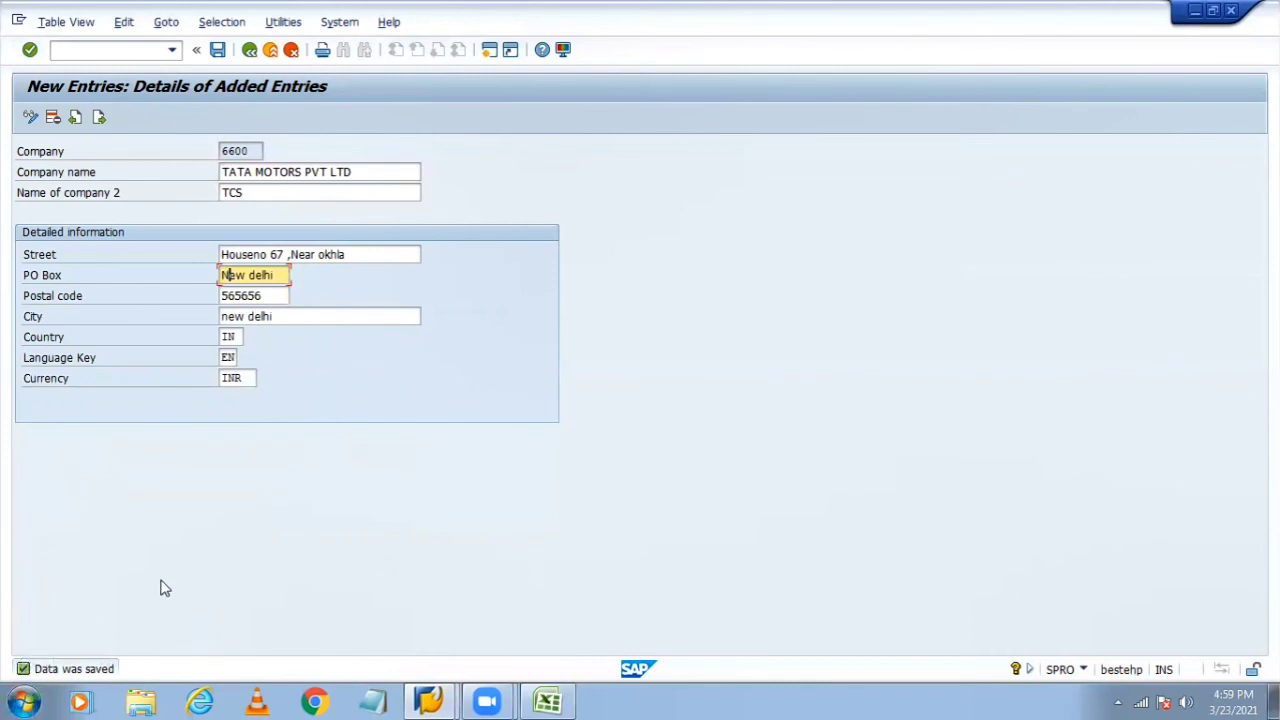
{"action": "left_click", "coordinate": [227, 316]}
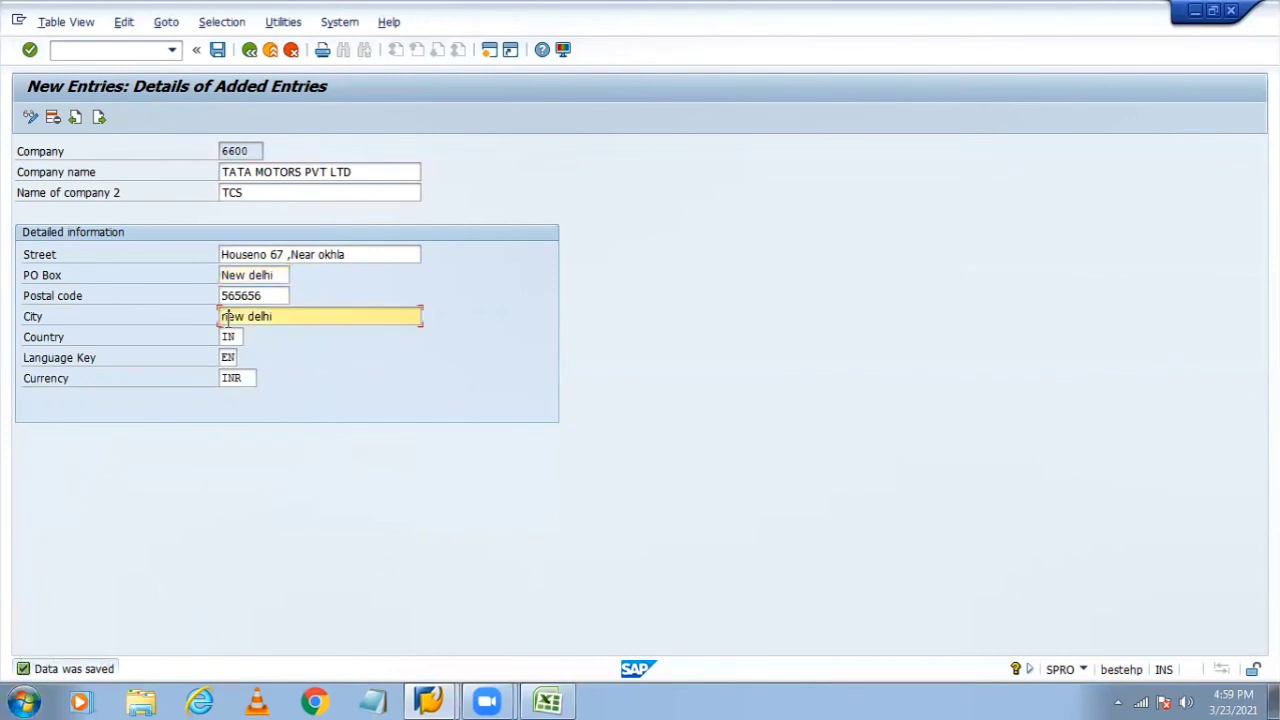
{"action": "key", "text": "Delete"}
{"action": "type", "text": "N"}
{"action": "left_click", "coordinate": [217, 49]}
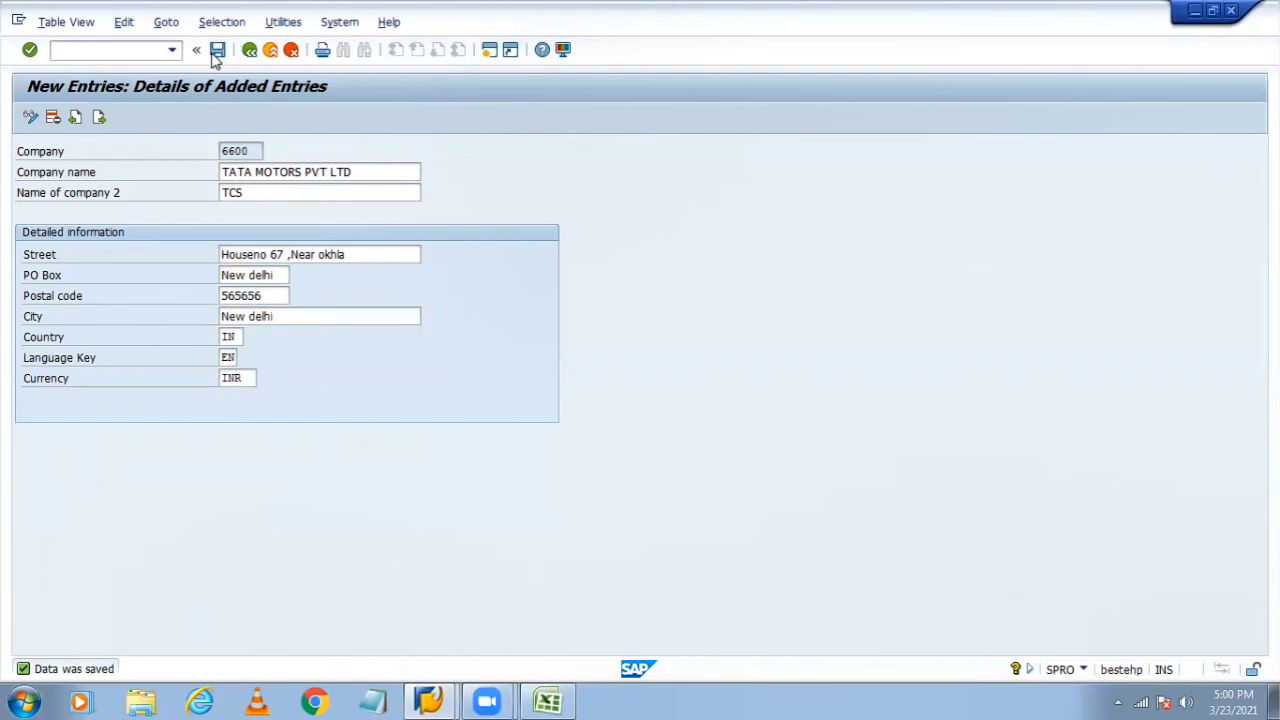
{"action": "left_click", "coordinate": [249, 52]}
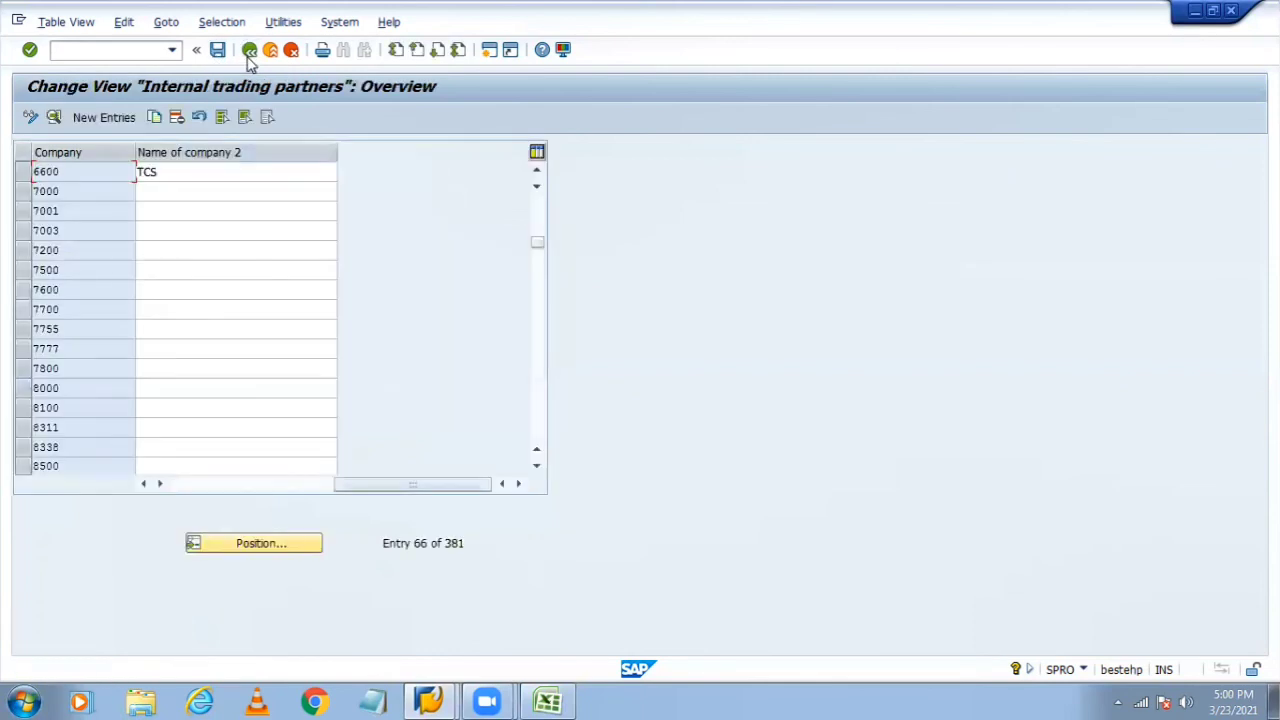